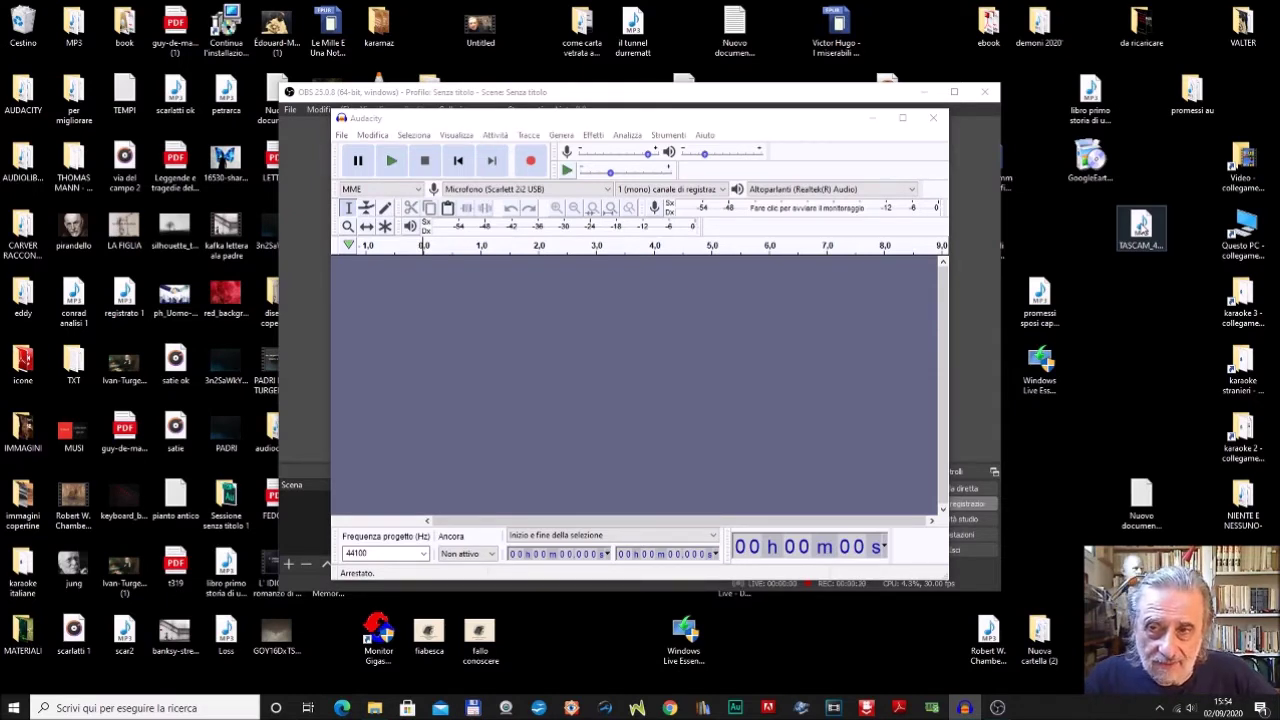
Import the TASCAM_4344 audio file from the desktop into Audacity, maximize the window and enlarge the track's height
{"action": "left_click_drag", "start_coordinate": [1141, 226], "coordinate": [532, 392]}
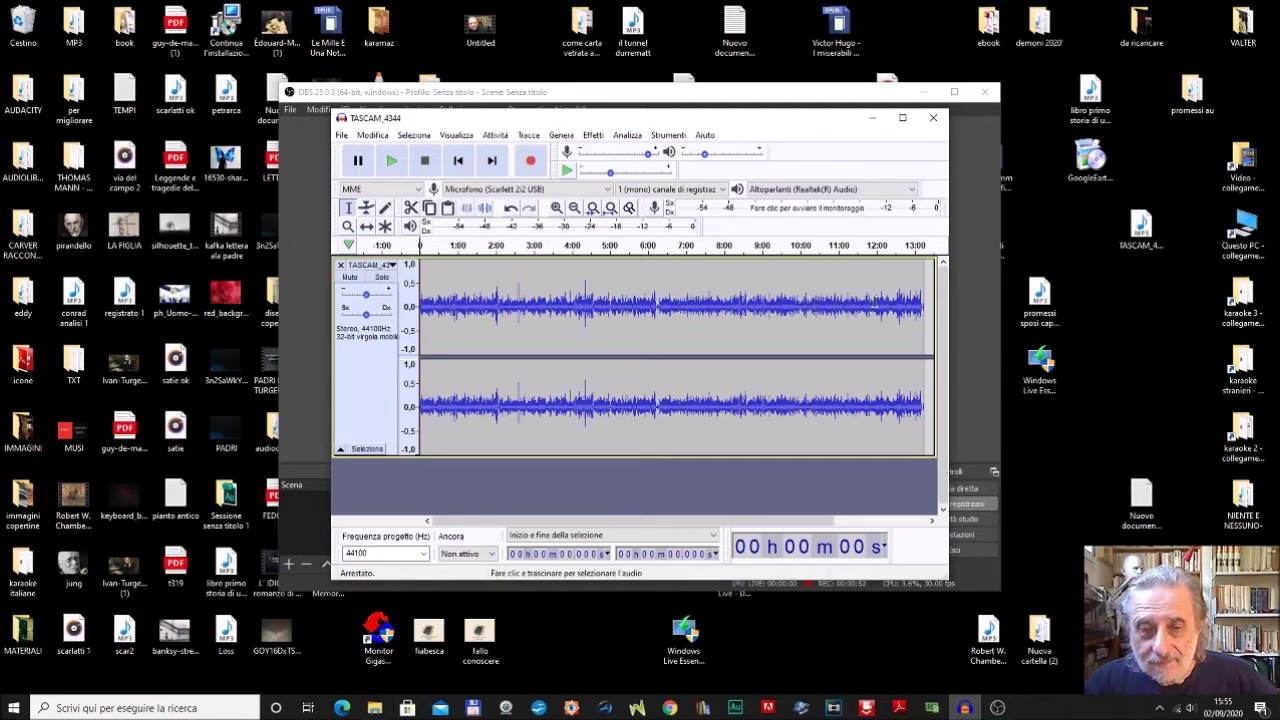
{"action": "left_click", "coordinate": [902, 117]}
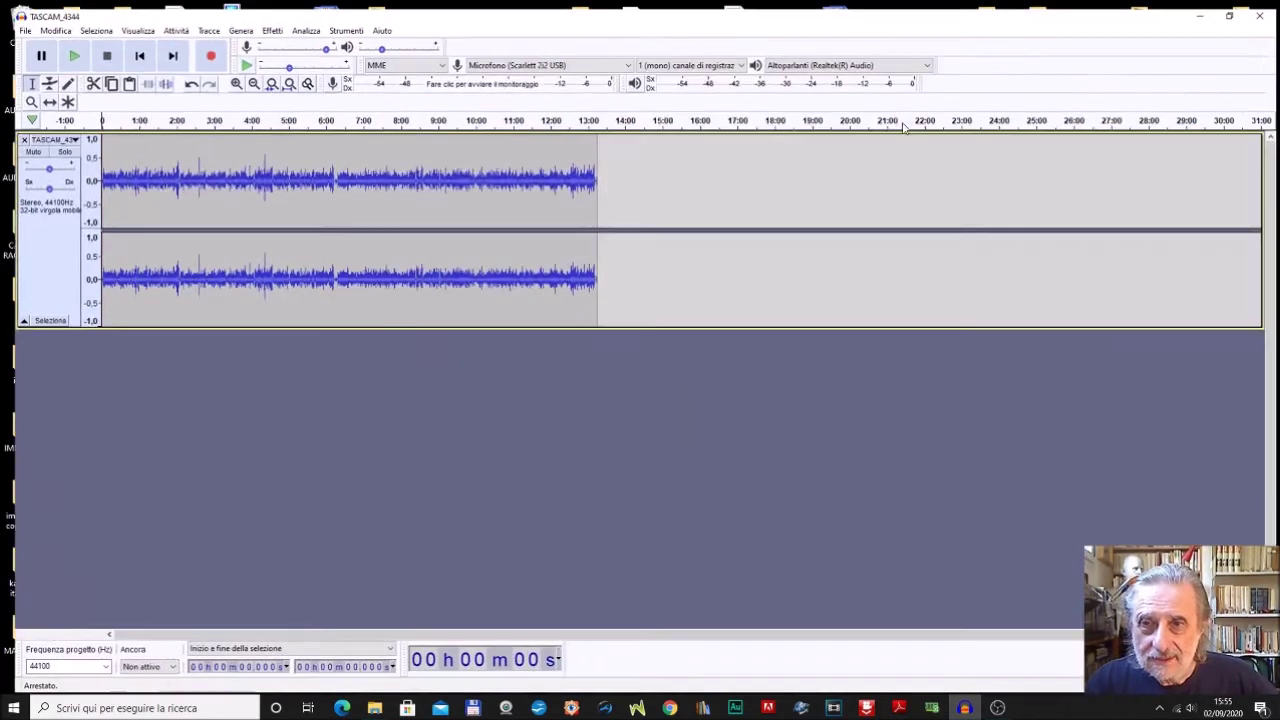
{"action": "left_click_drag", "start_coordinate": [564, 322], "coordinate": [607, 592]}
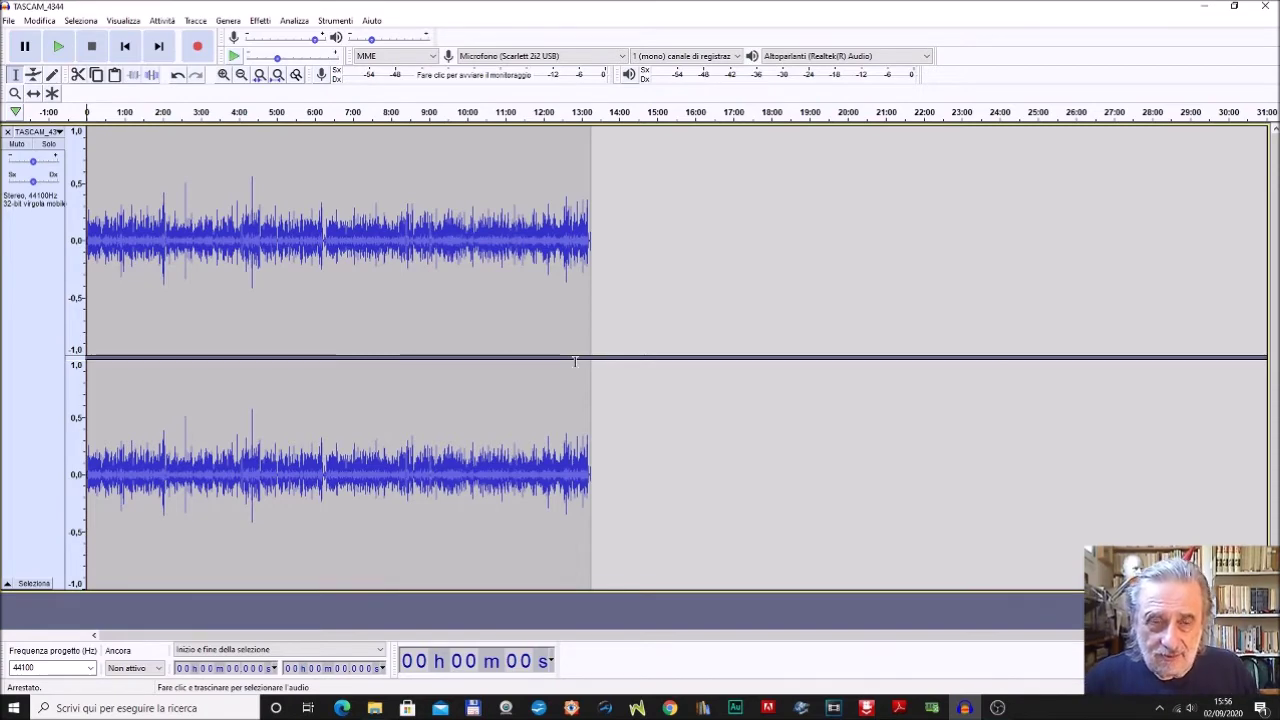
Zoom in on the track's first 14 seconds or so and magnify the amplitude scale to about ±0.5
{"action": "left_click", "coordinate": [224, 76]}
{"action": "left_click", "coordinate": [224, 76]}
{"action": "left_click", "coordinate": [224, 76]}
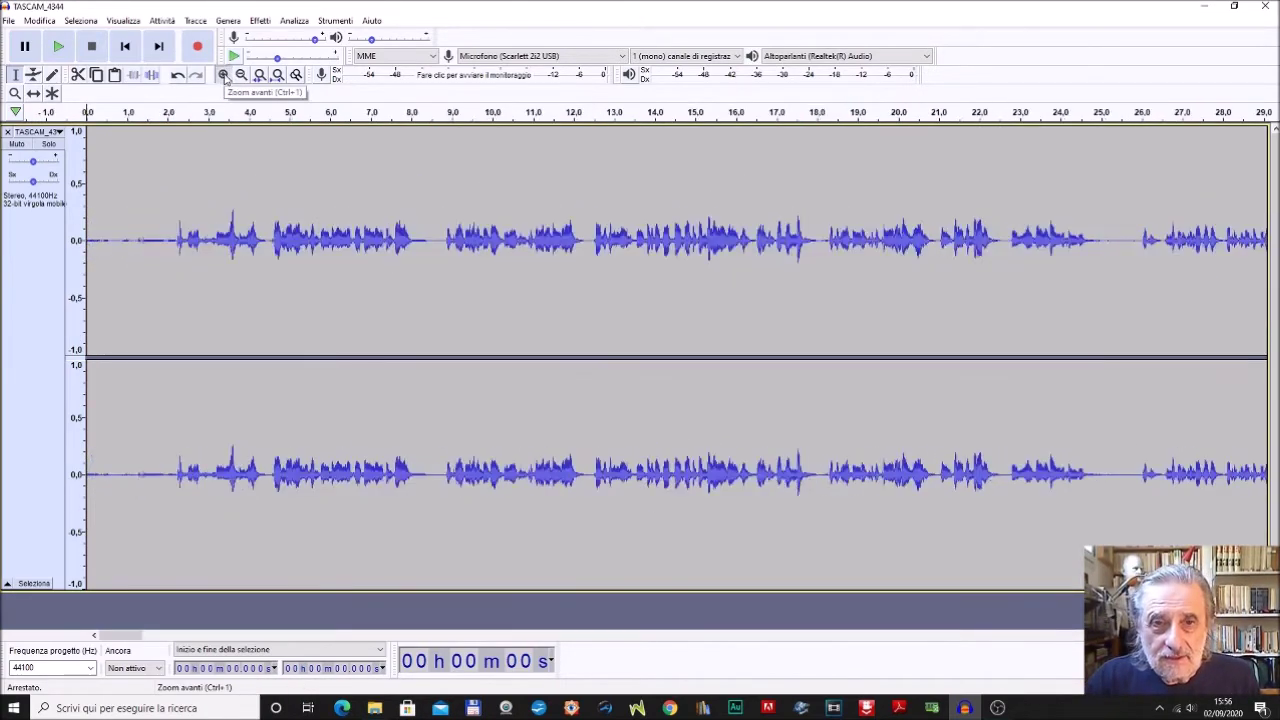
{"action": "left_click", "coordinate": [224, 76]}
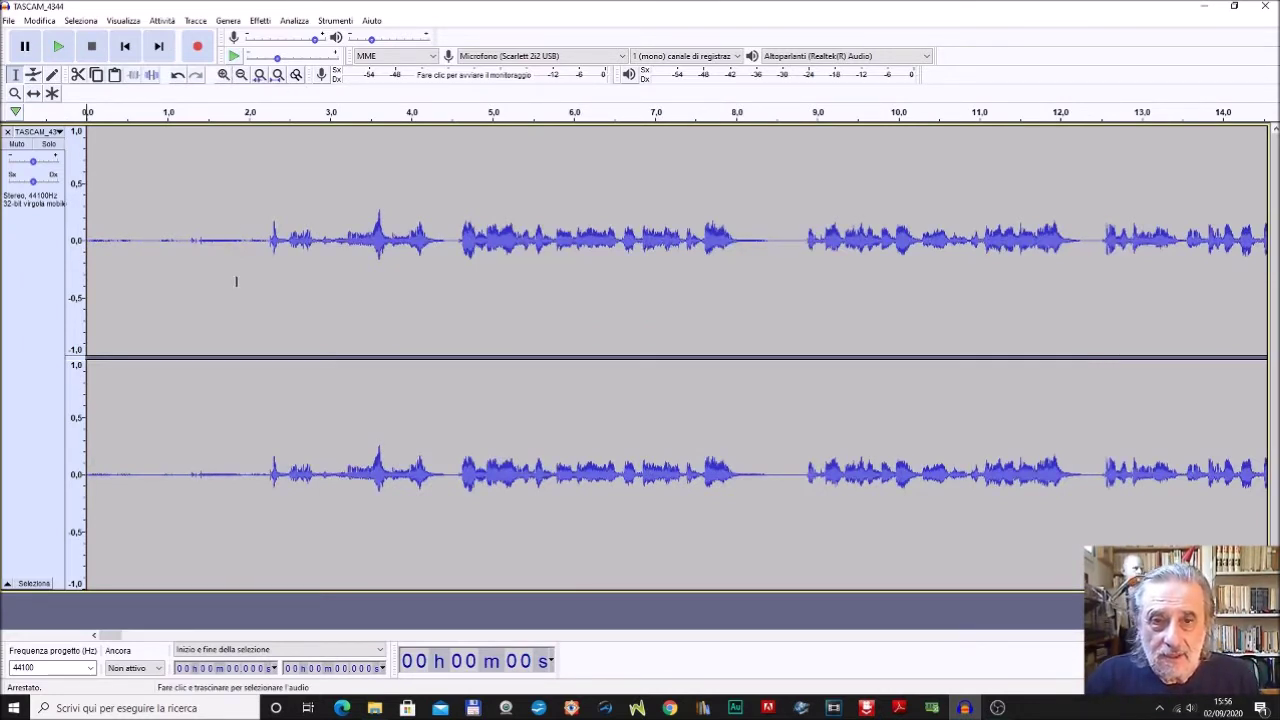
{"action": "right_click", "coordinate": [77, 244]}
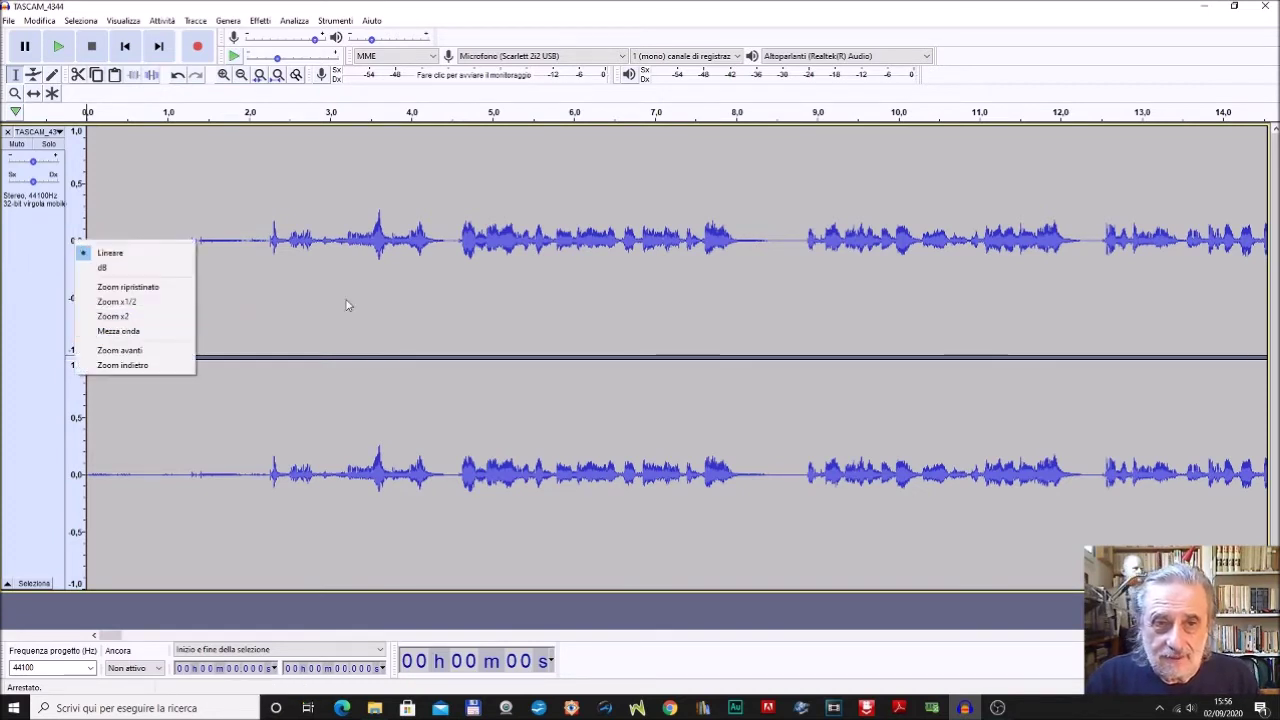
{"action": "left_click", "coordinate": [140, 350]}
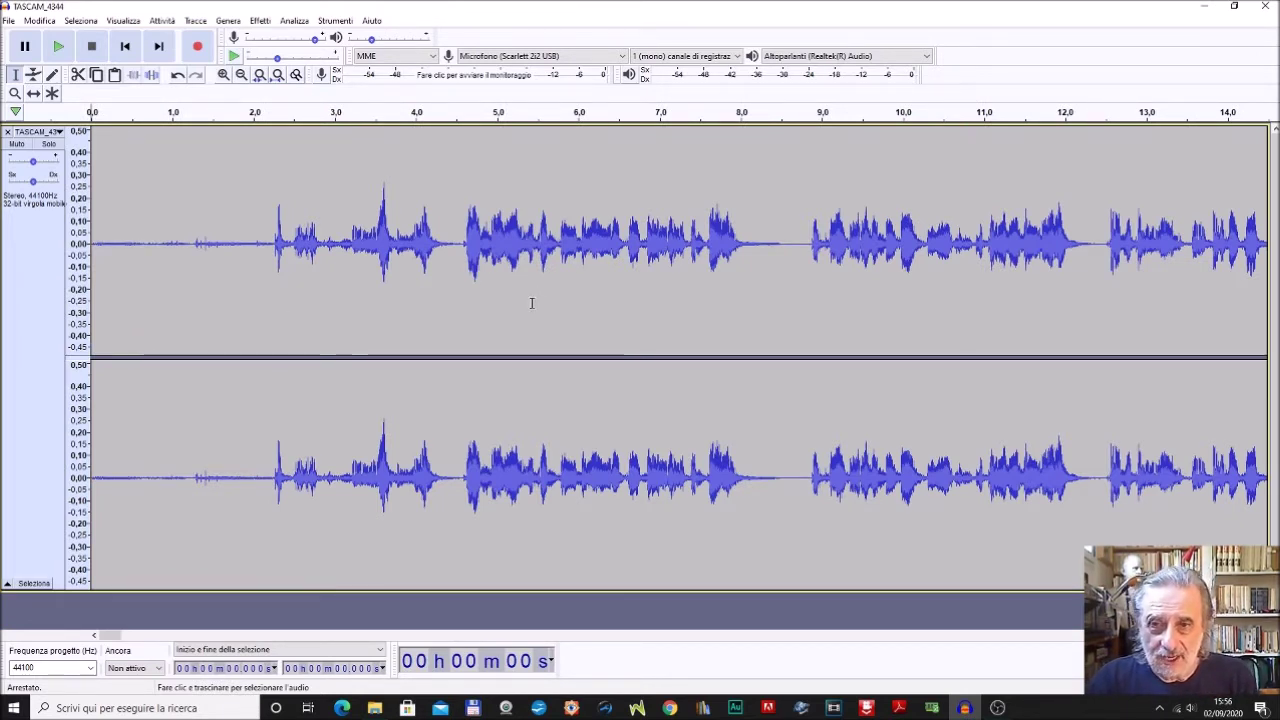
{"action": "left_click_drag", "start_coordinate": [113, 637], "coordinate": [105, 612]}
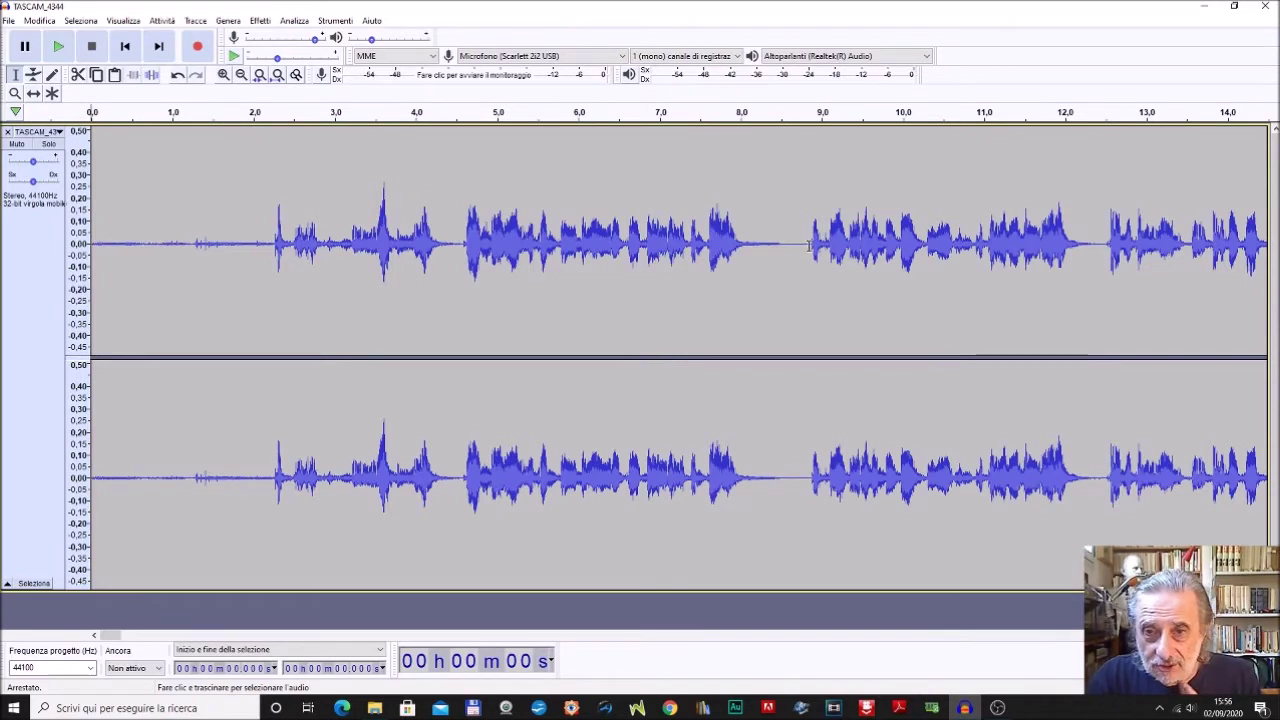
Examine the pauses between the spoken phrases throughout the recording for a stretch with background noise only
{"action": "left_click_drag", "start_coordinate": [271, 250], "coordinate": [90, 268]}
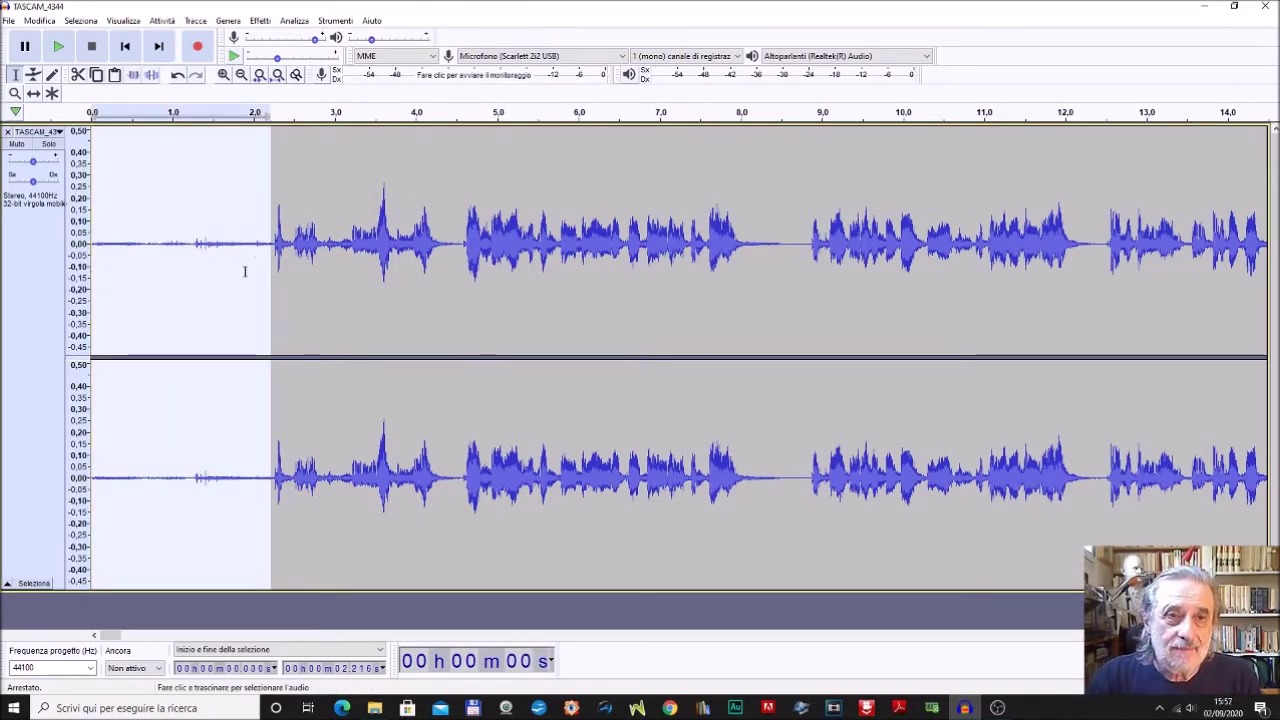
{"action": "left_click", "coordinate": [250, 203]}
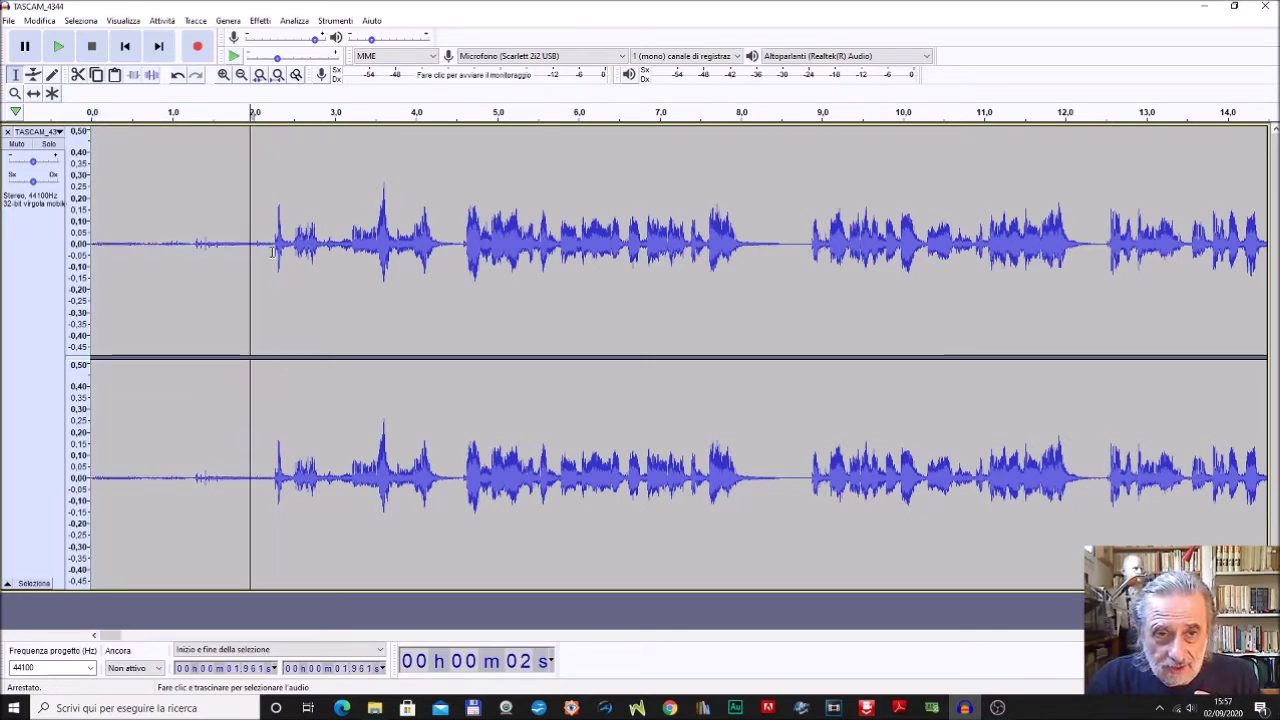
{"action": "left_click_drag", "start_coordinate": [271, 250], "coordinate": [90, 262]}
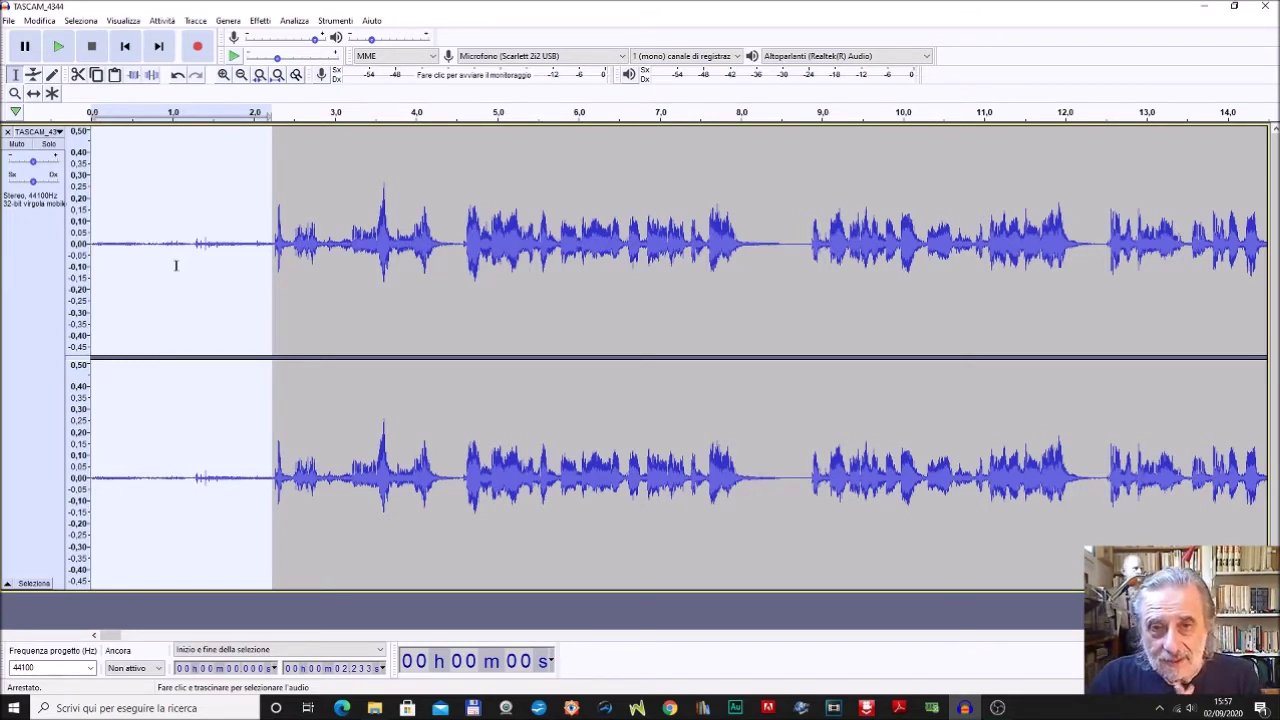
{"action": "left_click", "coordinate": [327, 295]}
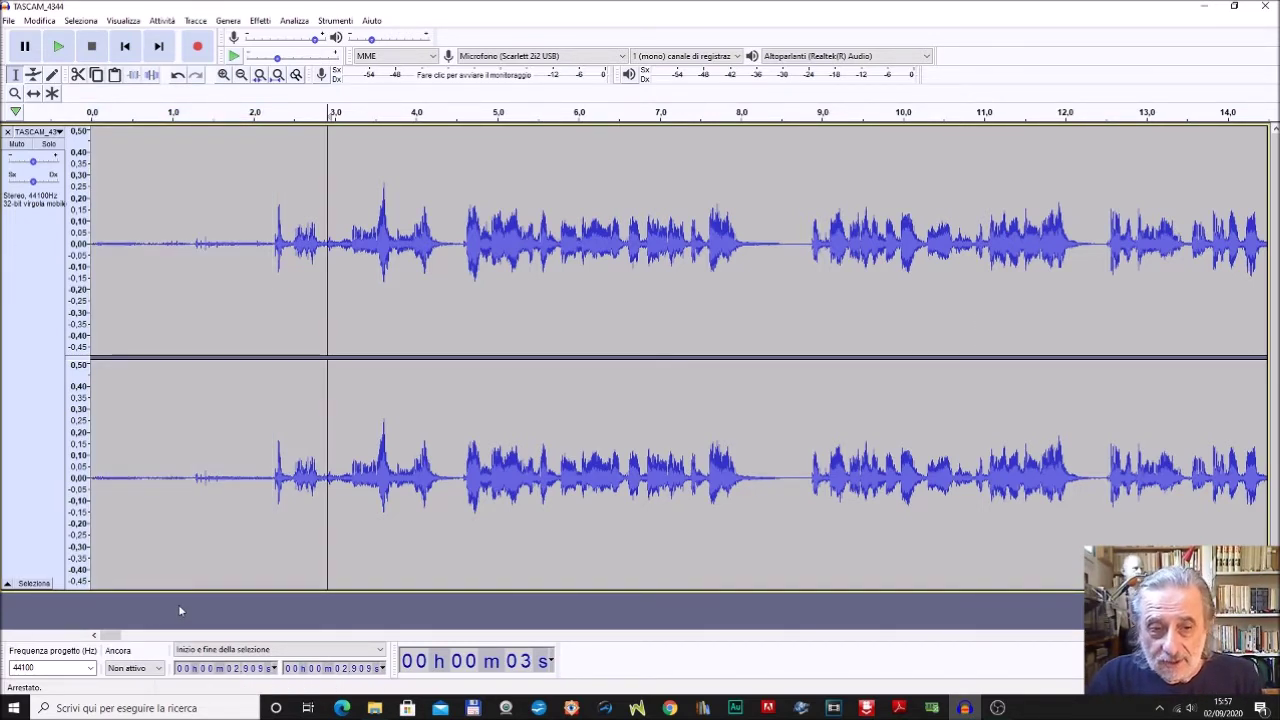
{"action": "left_click_drag", "start_coordinate": [110, 636], "coordinate": [161, 655]}
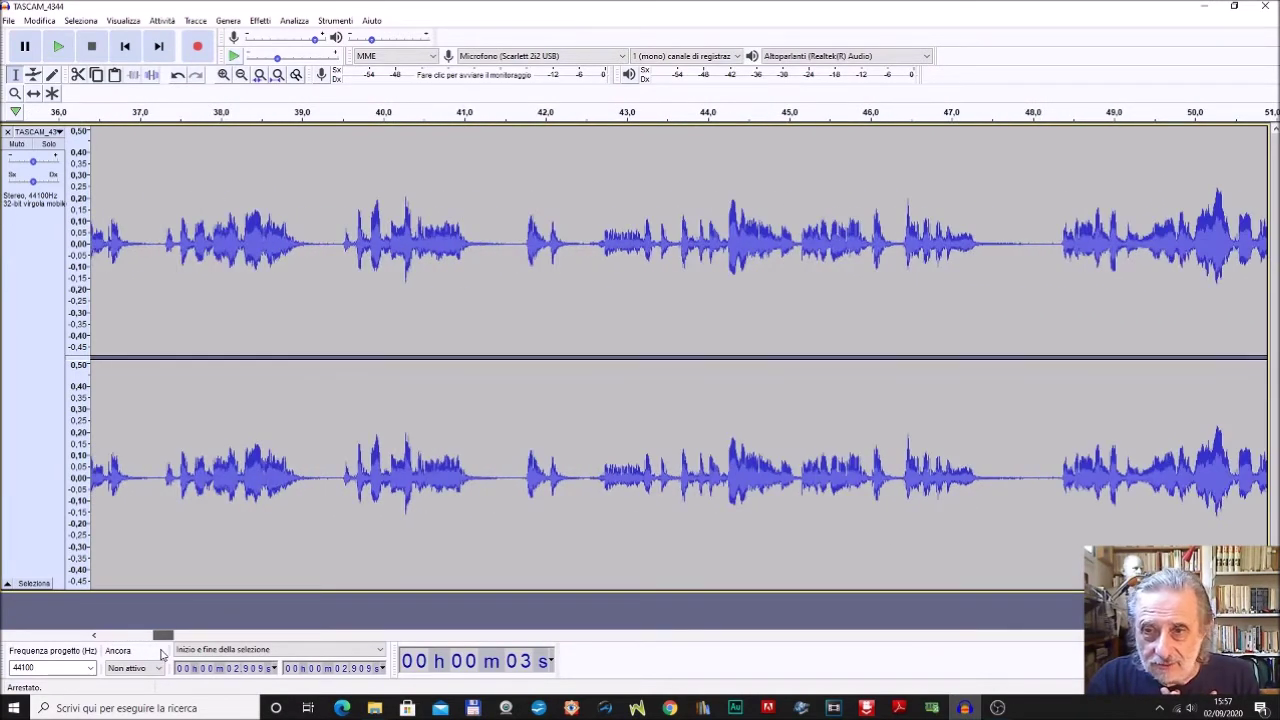
{"action": "left_click_drag", "start_coordinate": [520, 250], "coordinate": [466, 264]}
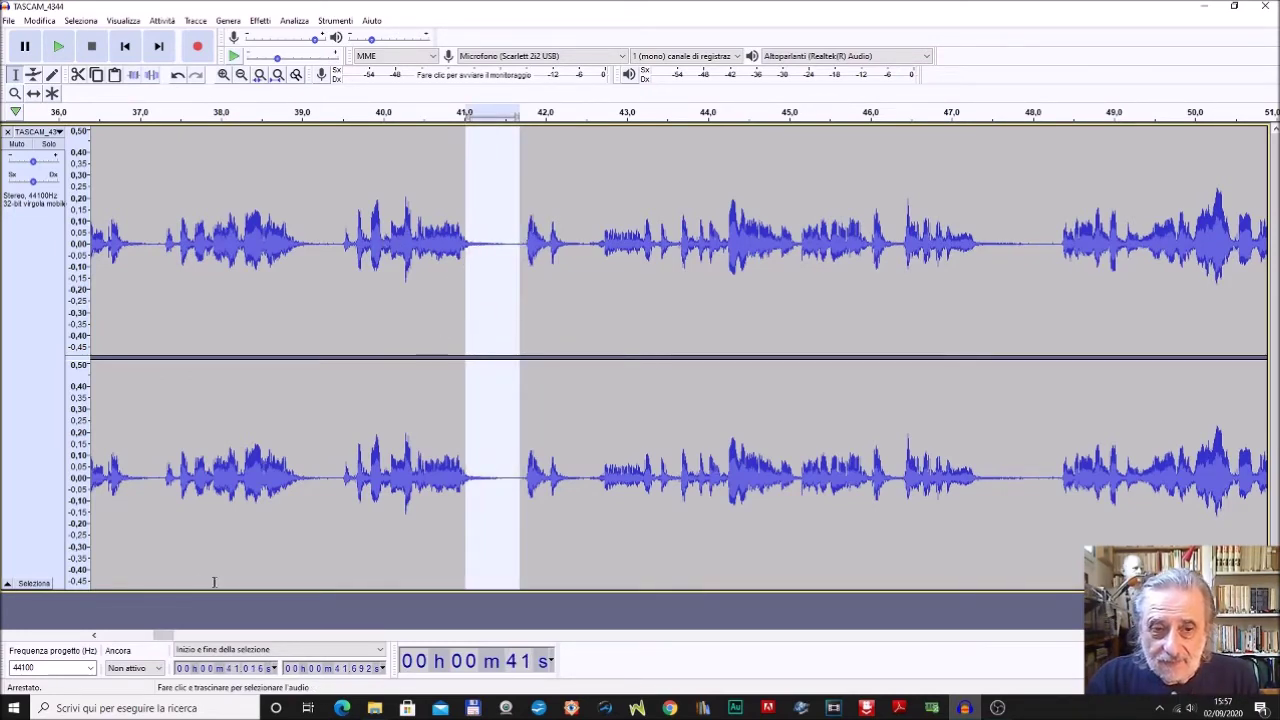
{"action": "left_click_drag", "start_coordinate": [163, 637], "coordinate": [283, 648]}
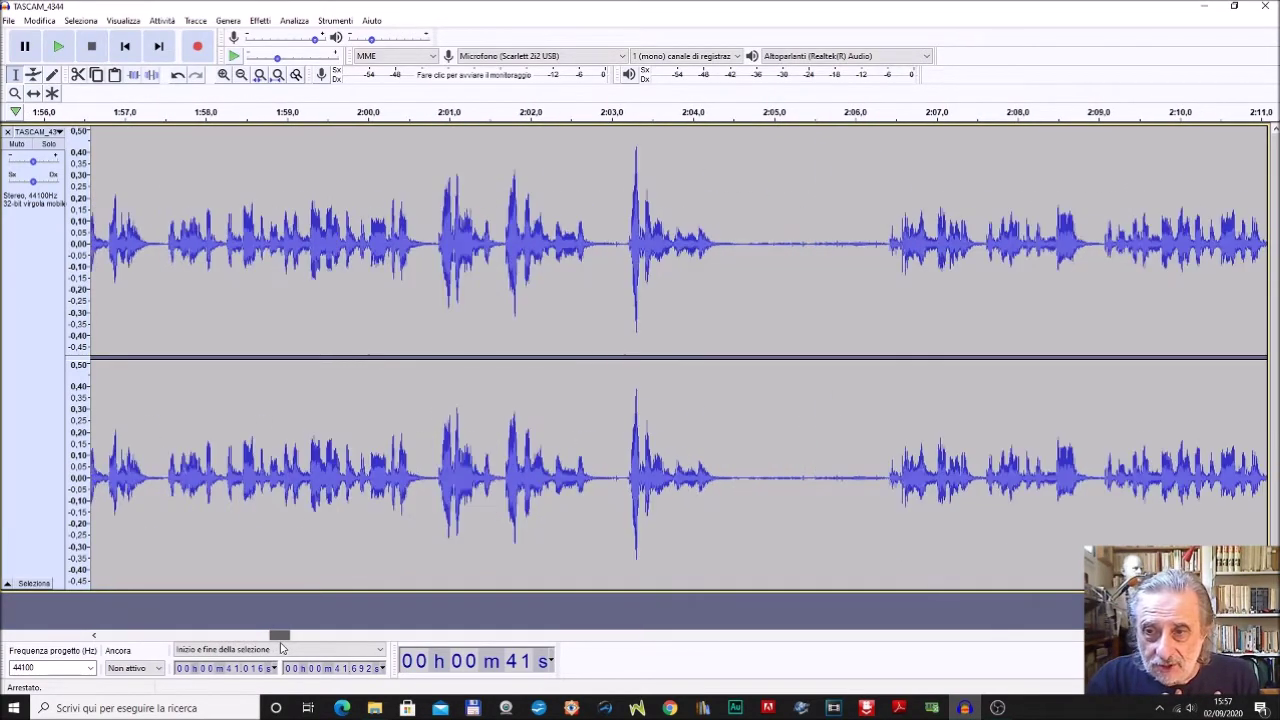
{"action": "left_click_drag", "start_coordinate": [715, 236], "coordinate": [729, 240]}
{"action": "left_click_drag", "start_coordinate": [789, 273], "coordinate": [885, 366]}
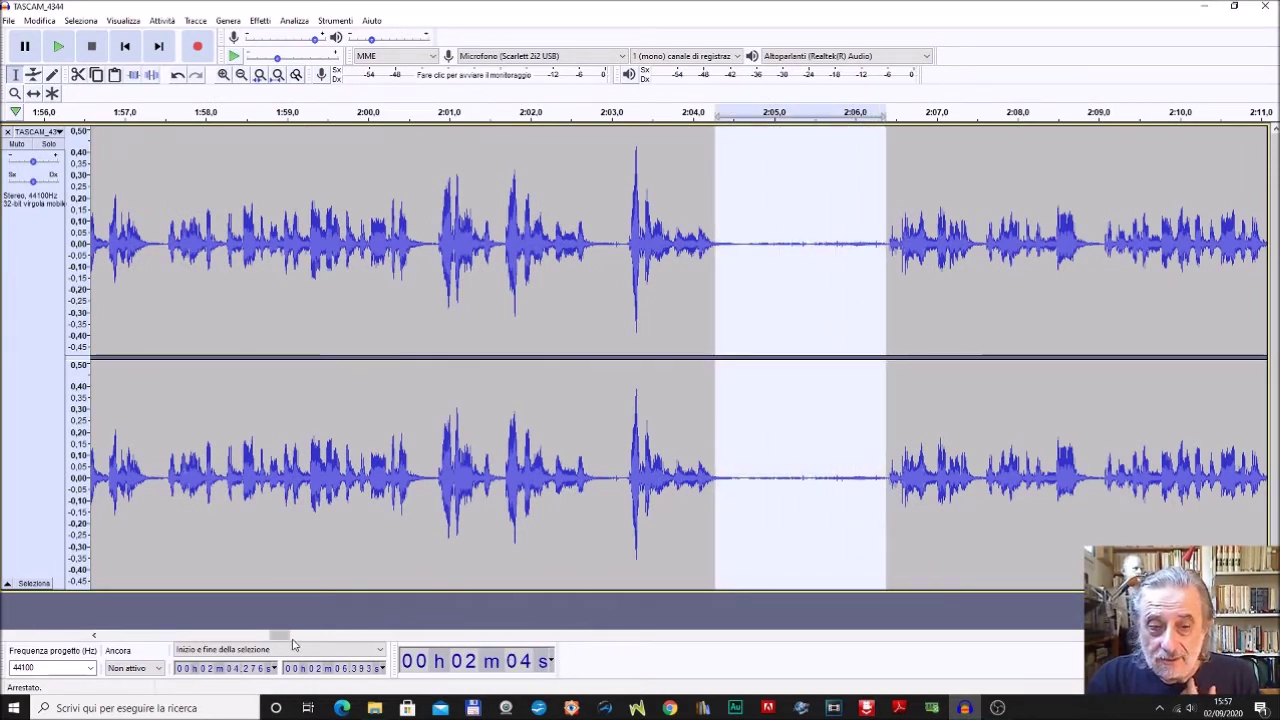
{"action": "left_click", "coordinate": [694, 268]}
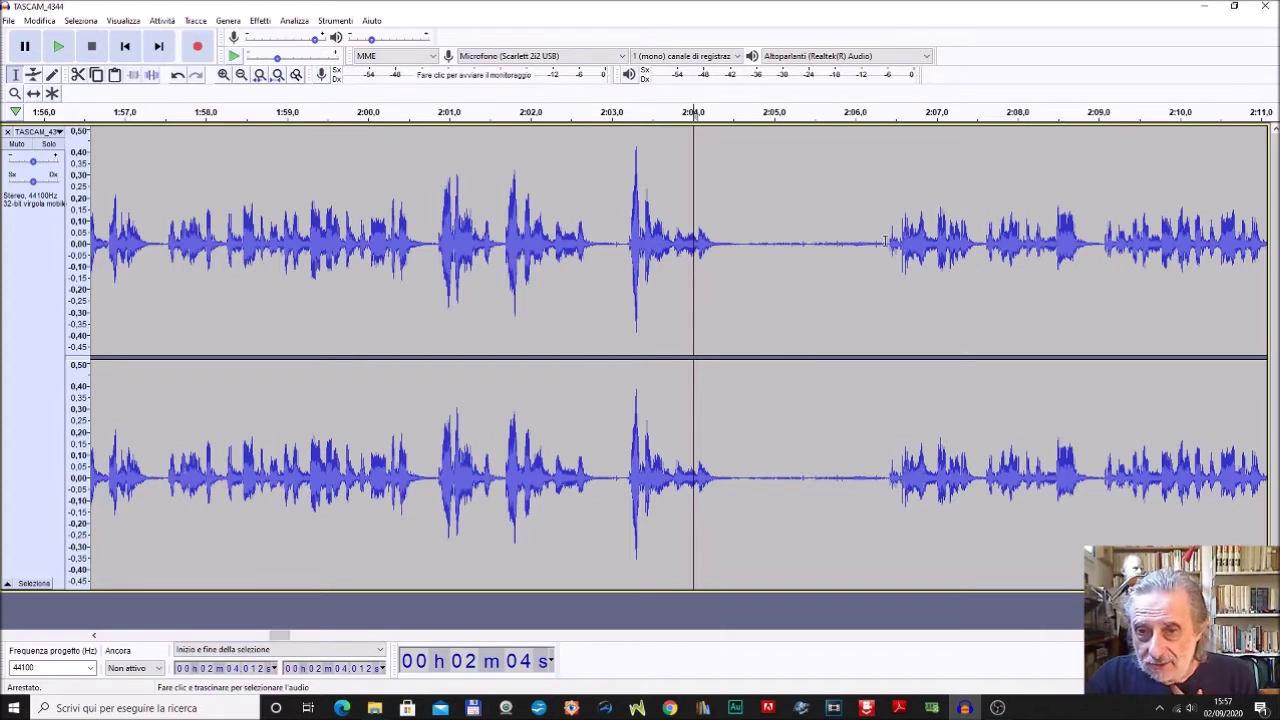
{"action": "left_click_drag", "start_coordinate": [283, 636], "coordinate": [857, 691]}
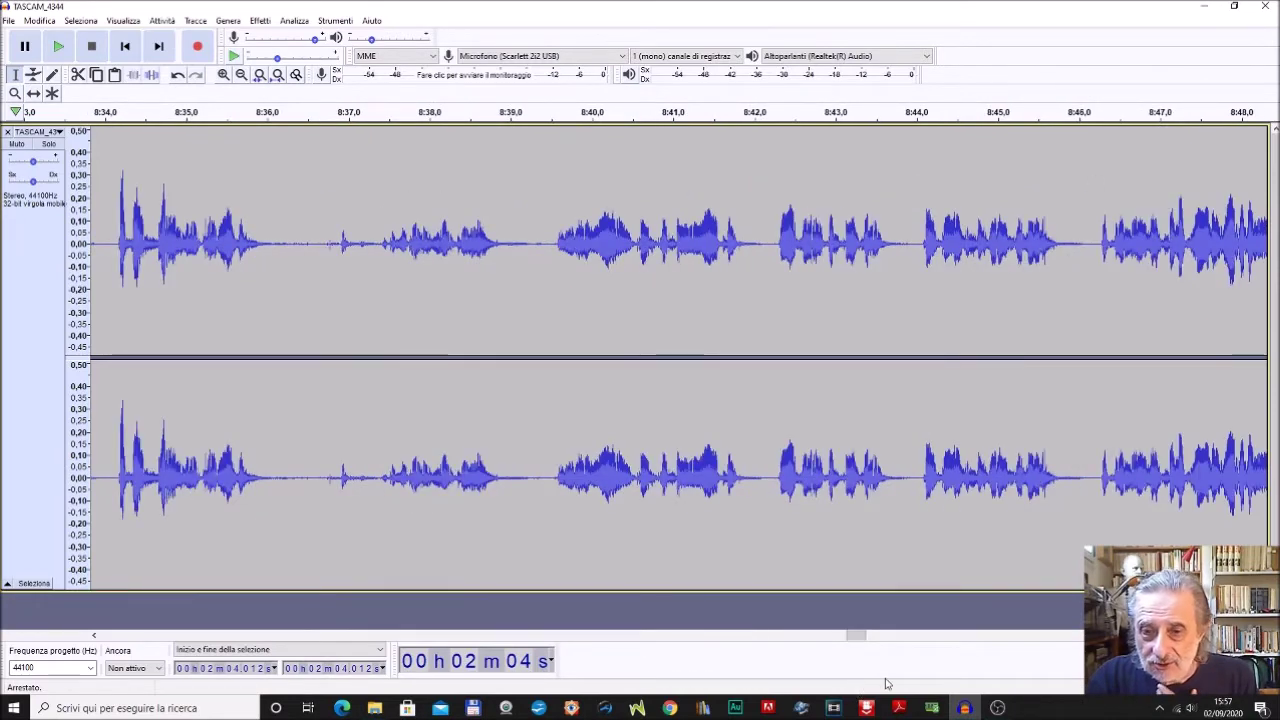
{"action": "left_click_drag", "start_coordinate": [852, 643], "coordinate": [500, 636]}
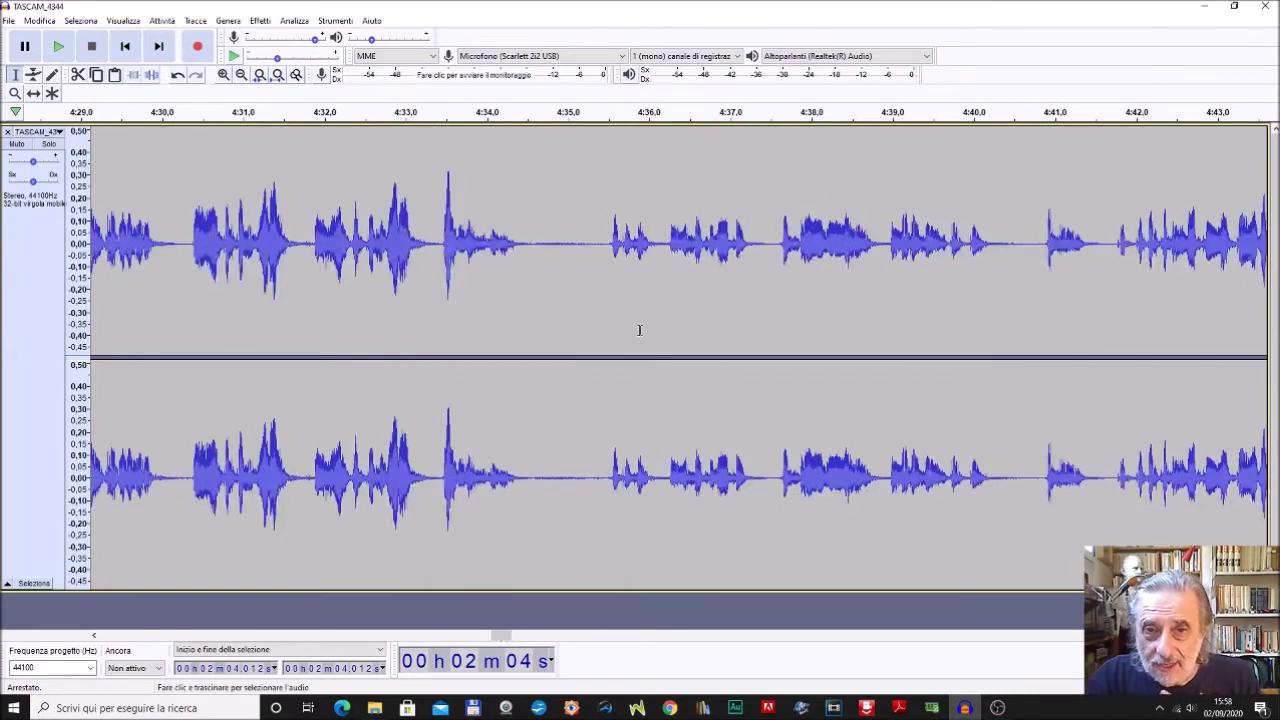
Capture the noise profile from the pause between about 4:34.4 and 4:35.5 for Noise Reduction
{"action": "left_click_drag", "start_coordinate": [519, 248], "coordinate": [606, 400]}
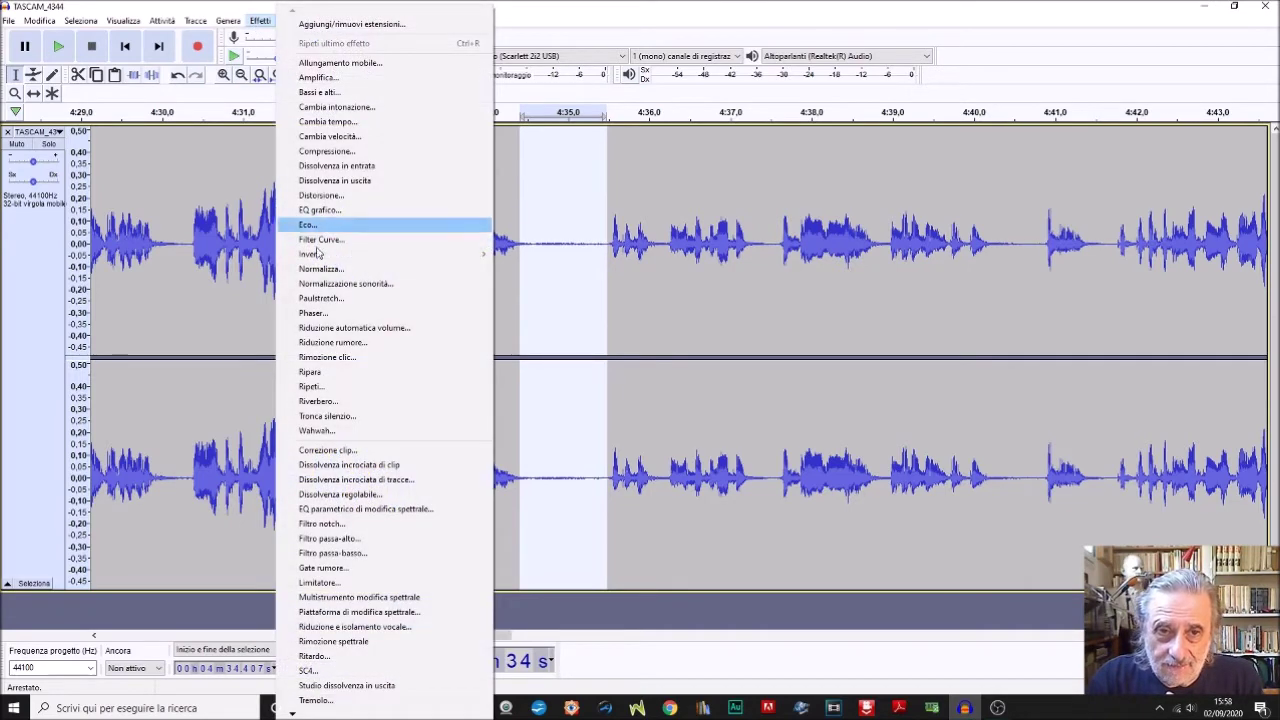
{"action": "left_click", "coordinate": [368, 344]}
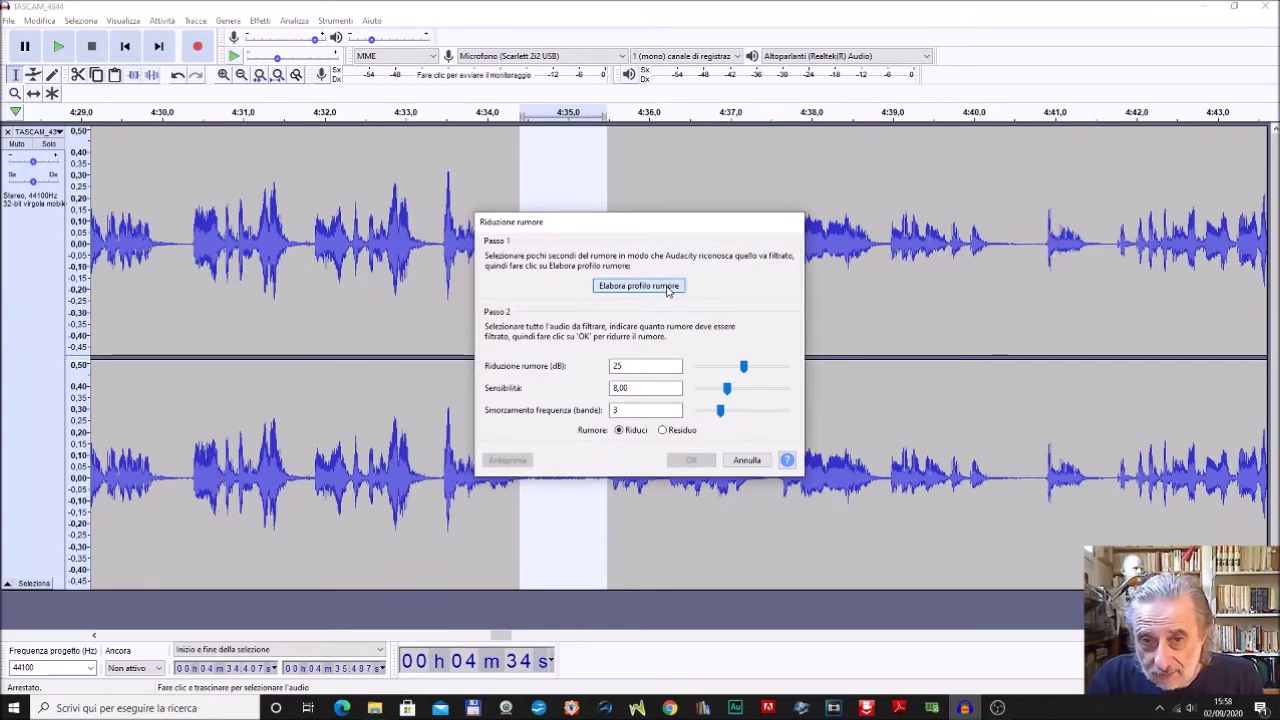
{"action": "left_click", "coordinate": [667, 287]}
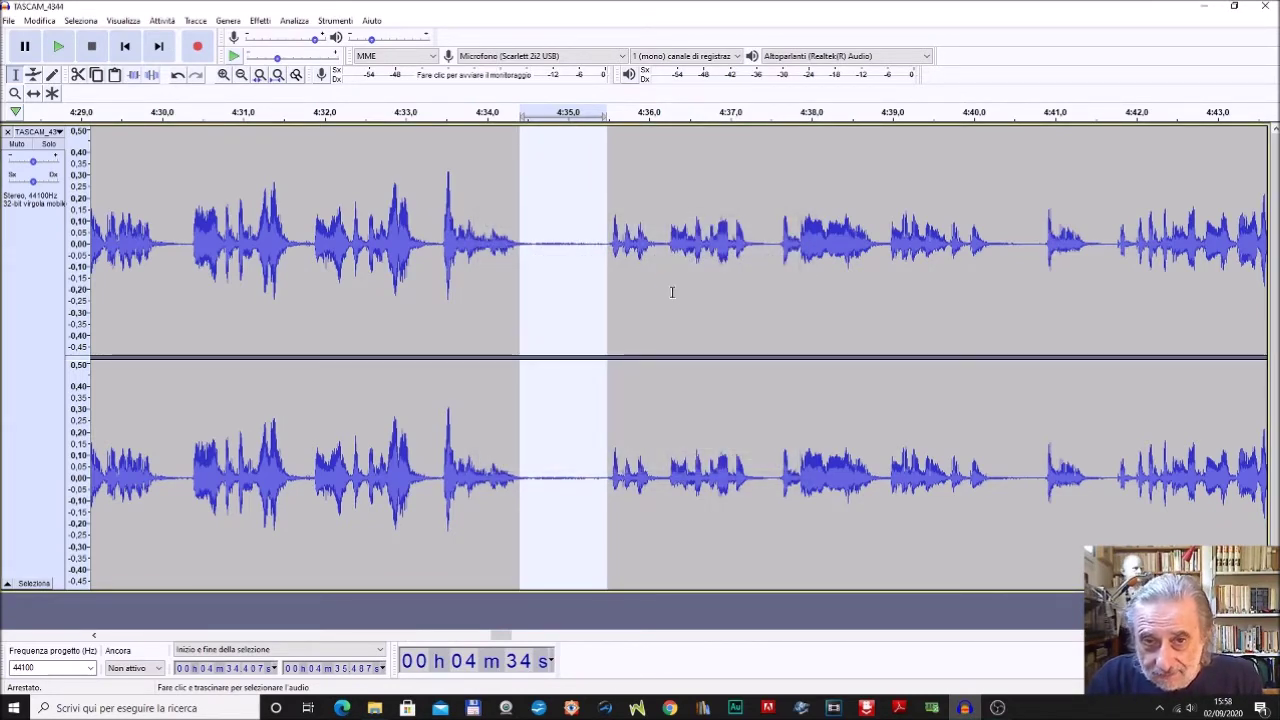
Apply Noise Reduction to the entire track with 25 dB reduction, sensitivity 8.00 and 3 frequency smoothing bands
{"action": "left_click", "coordinate": [88, 20]}
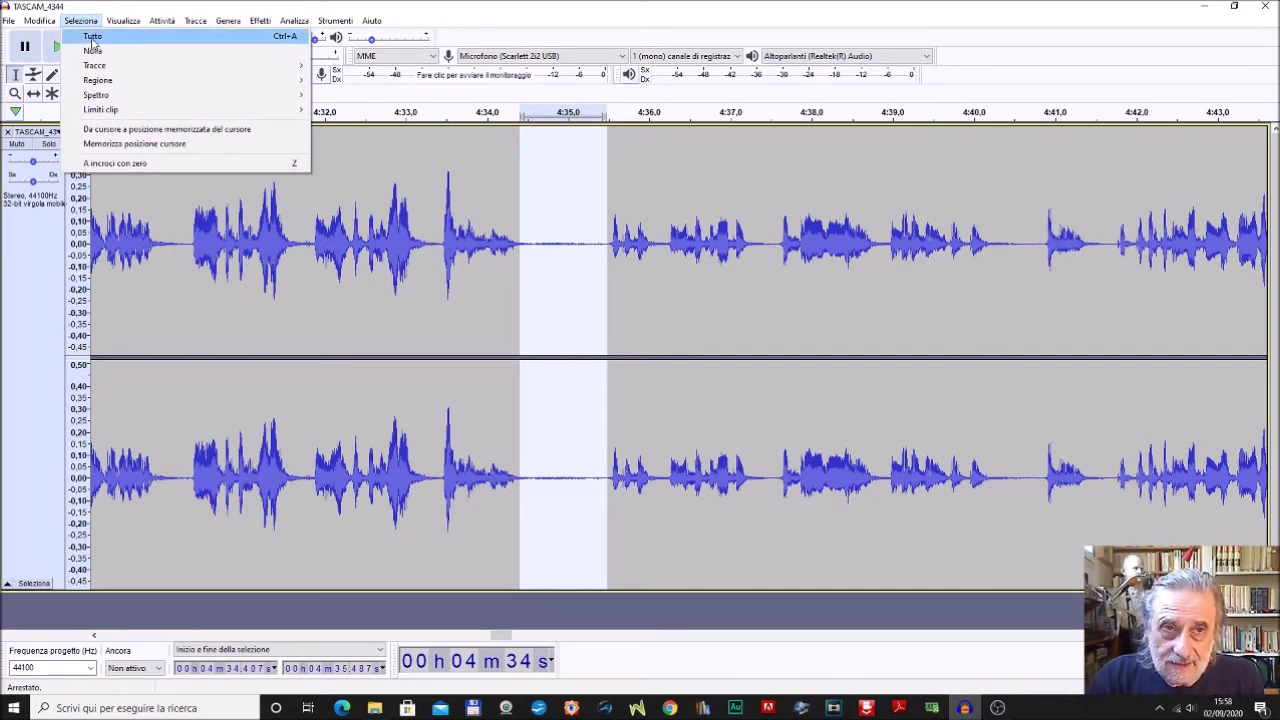
{"action": "left_click", "coordinate": [92, 40]}
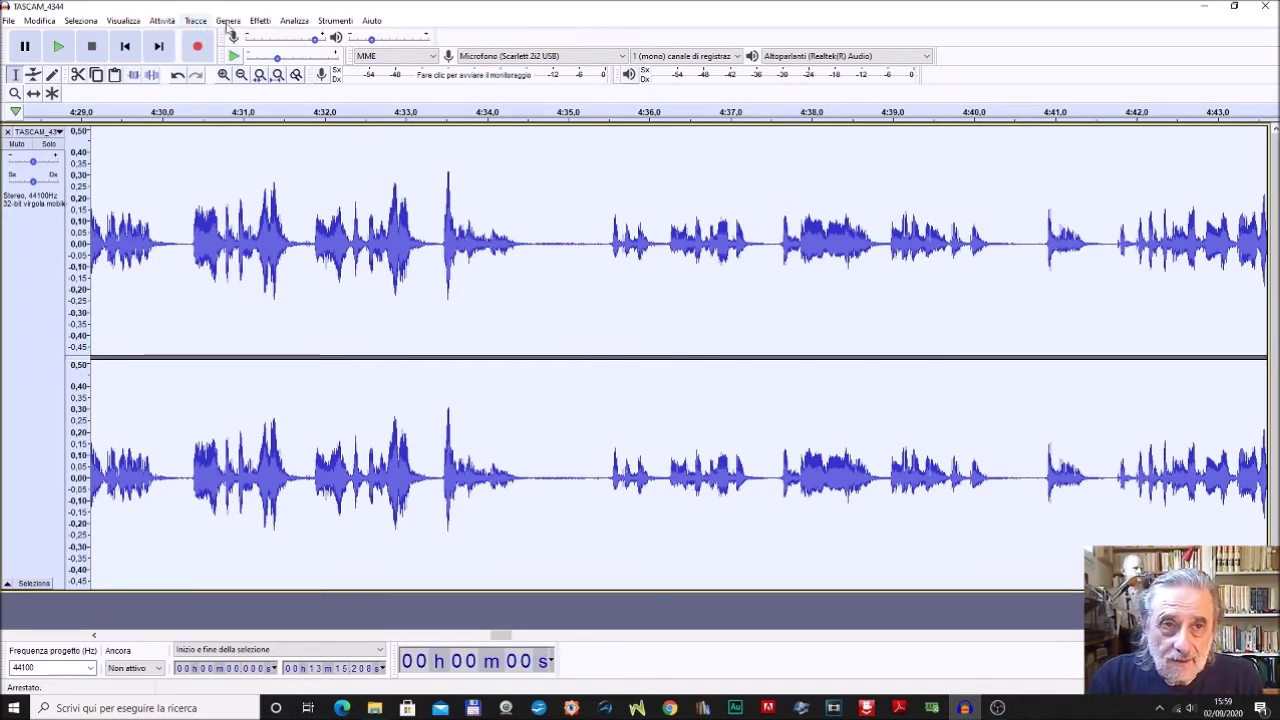
{"action": "left_click", "coordinate": [258, 22]}
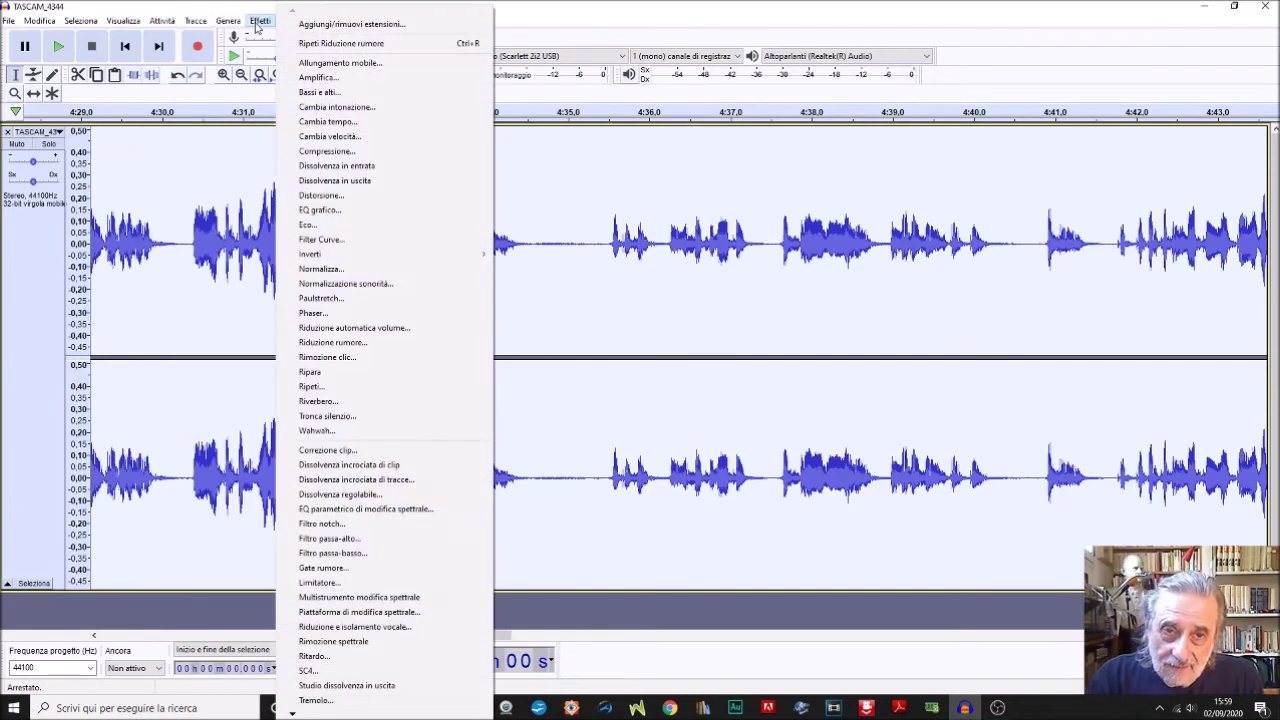
{"action": "left_click", "coordinate": [385, 344]}
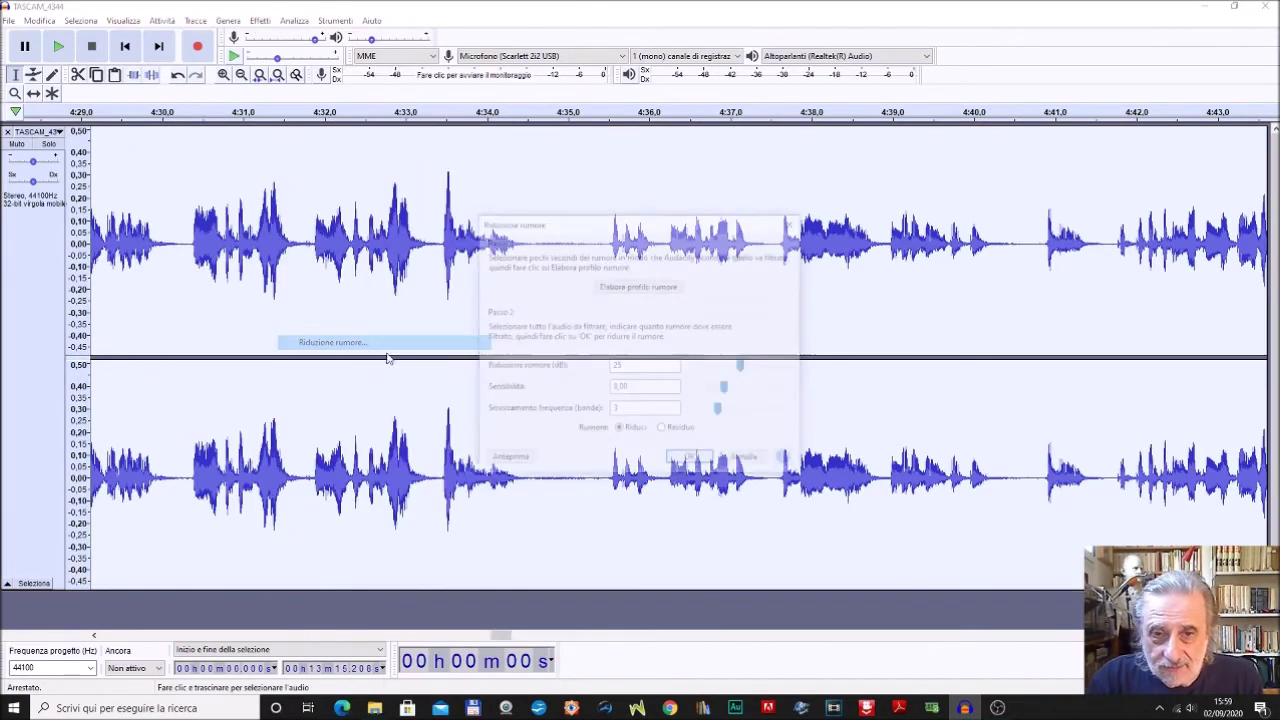
{"action": "left_click", "coordinate": [691, 460]}
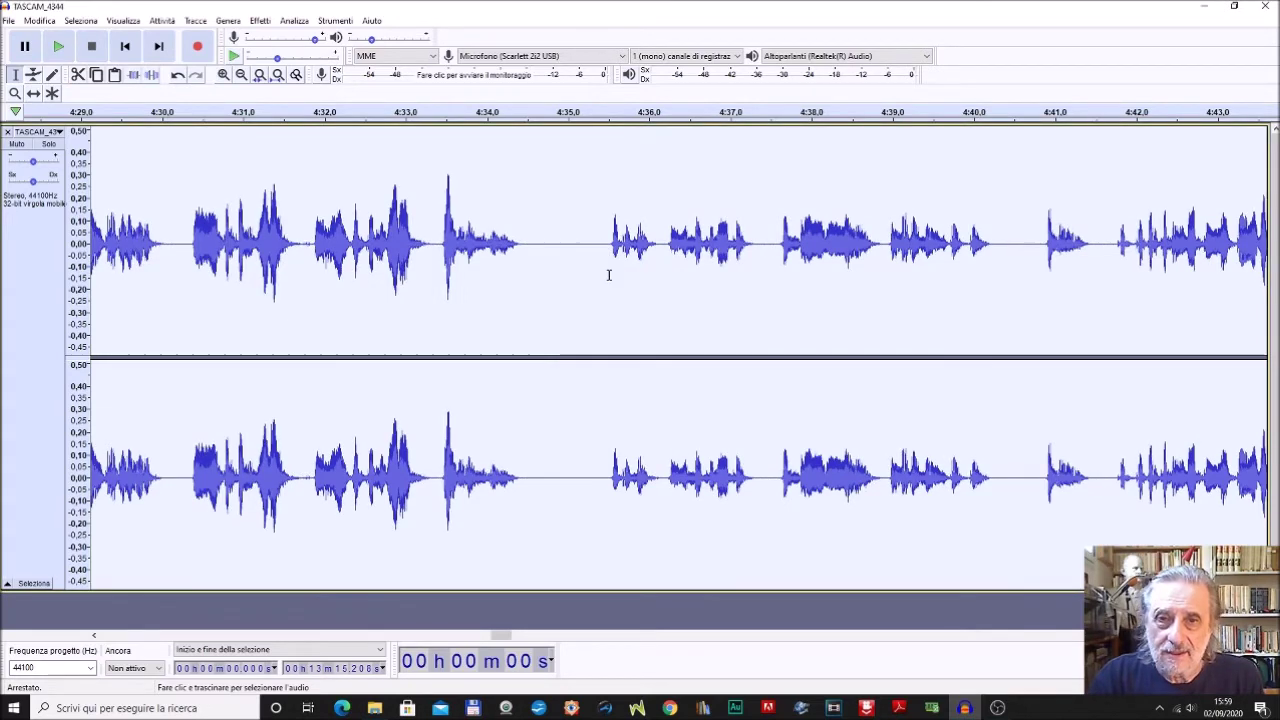
Listen to a few seconds of the cleaned speech starting at about 4:35.5
{"action": "left_click", "coordinate": [609, 277]}
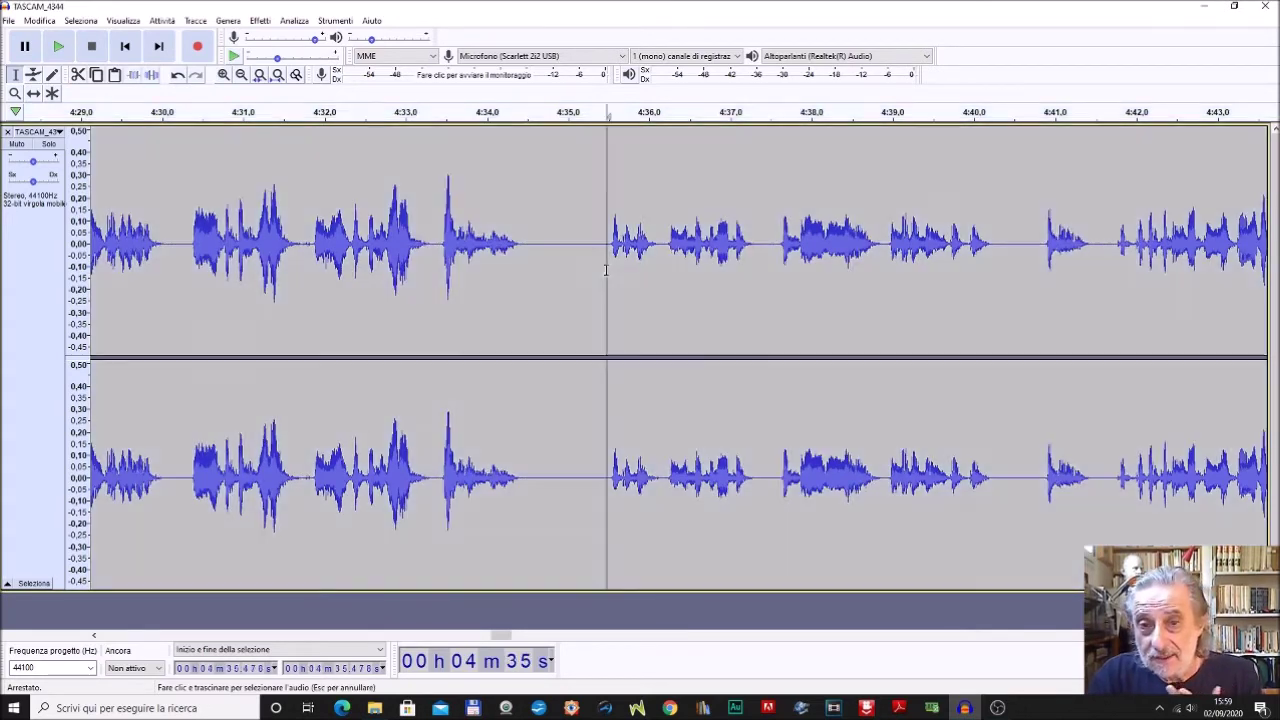
{"action": "left_click", "coordinate": [60, 47]}
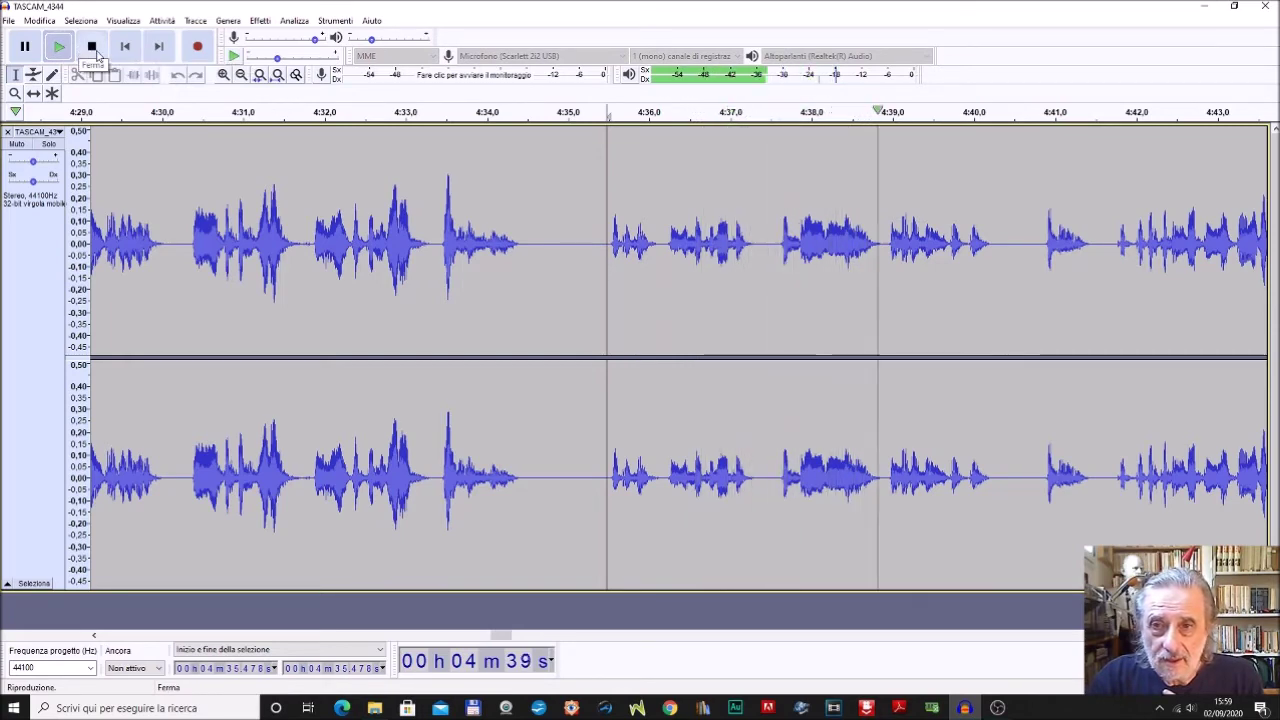
{"action": "left_click", "coordinate": [96, 52]}
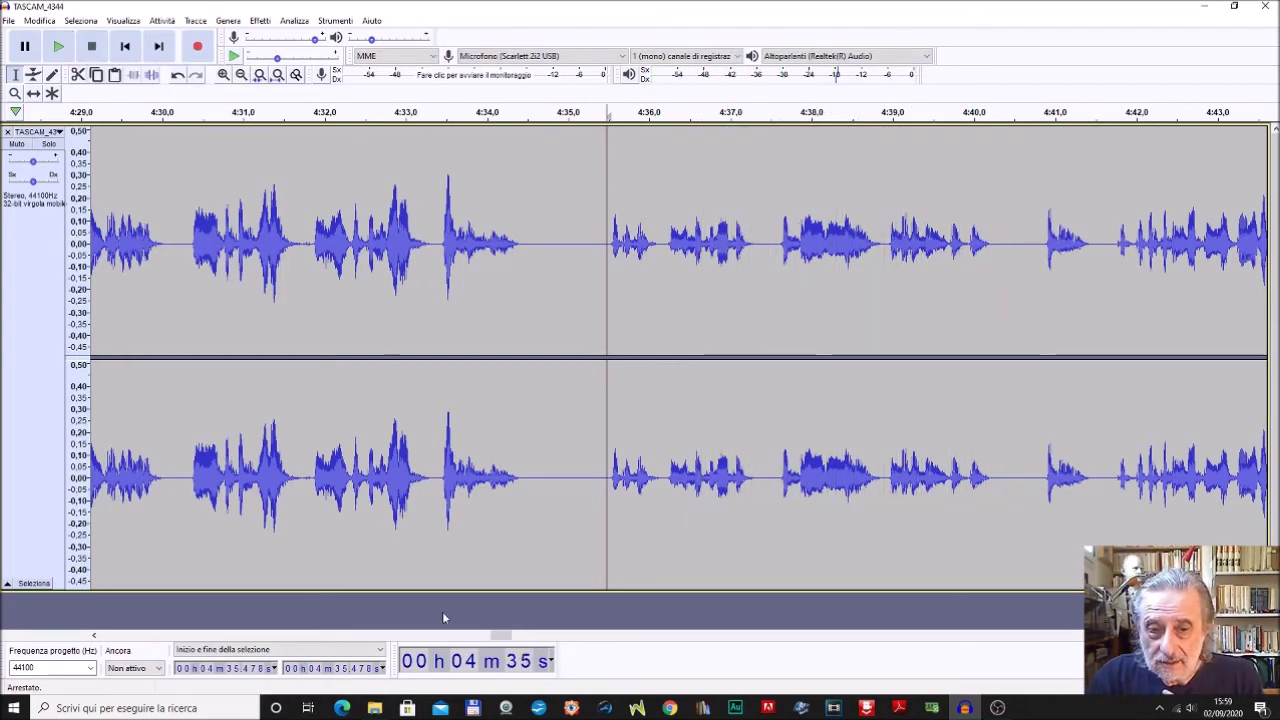
Listen to the residual noise at about 1.27 seconds and silence the first 2.27 seconds before the speech
{"action": "left_click_drag", "start_coordinate": [519, 638], "coordinate": [128, 638]}
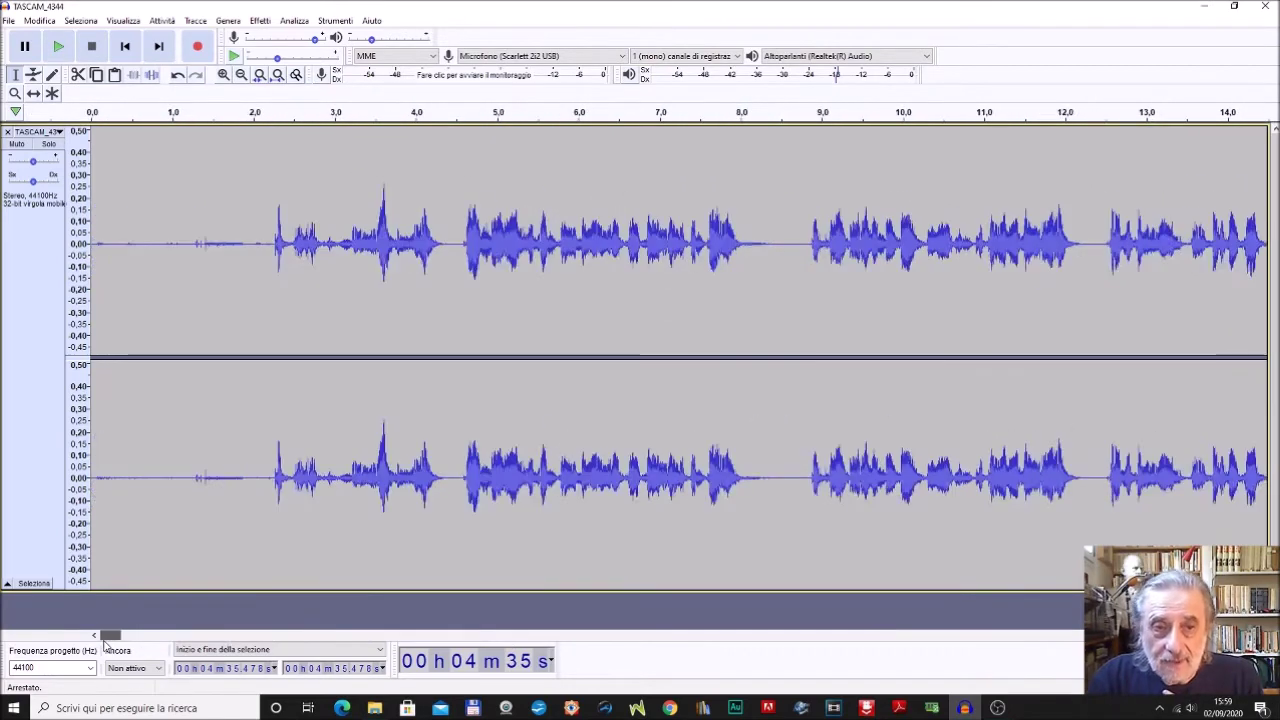
{"action": "left_click_drag", "start_coordinate": [277, 241], "coordinate": [90, 265]}
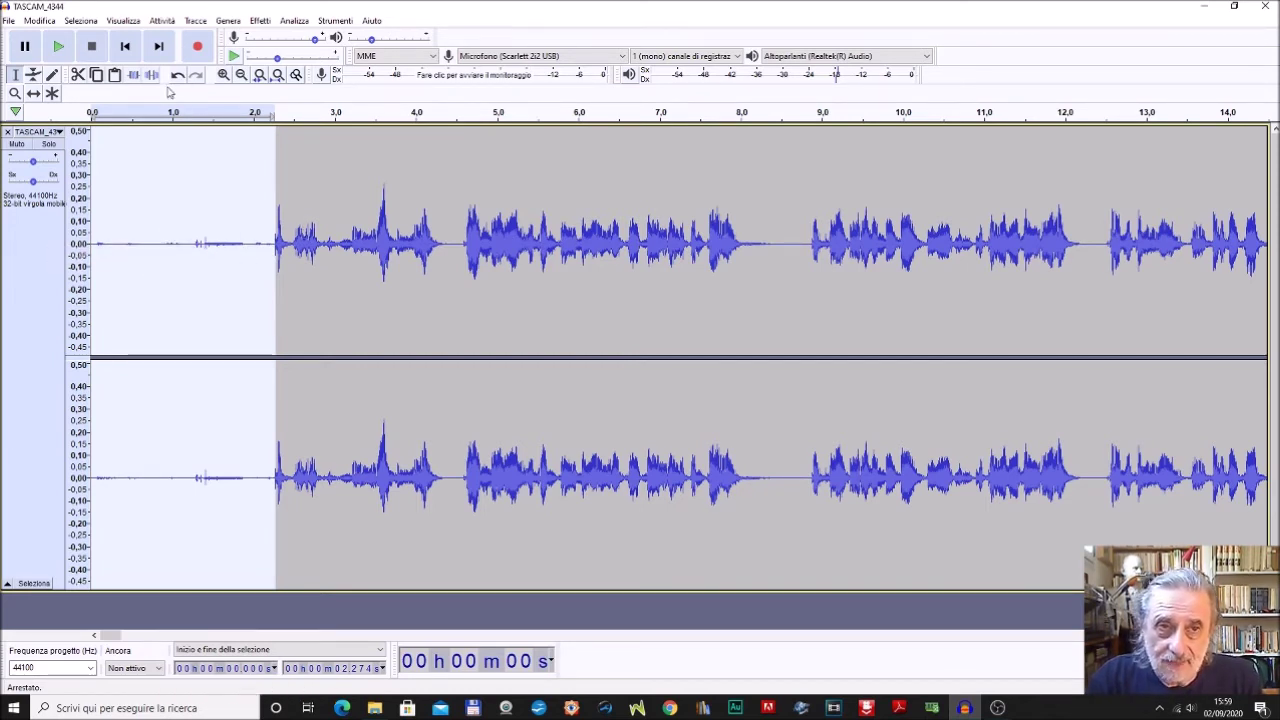
{"action": "left_click", "coordinate": [195, 241]}
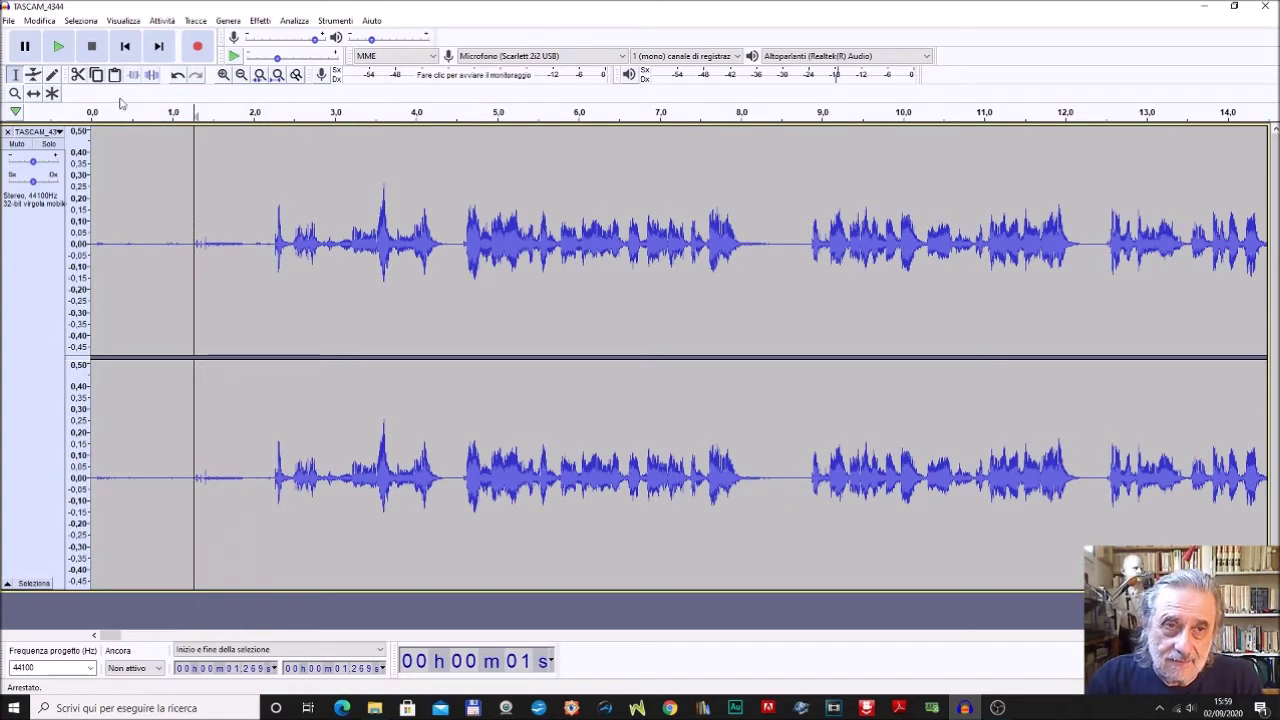
{"action": "left_click", "coordinate": [58, 46]}
{"action": "left_click", "coordinate": [92, 47]}
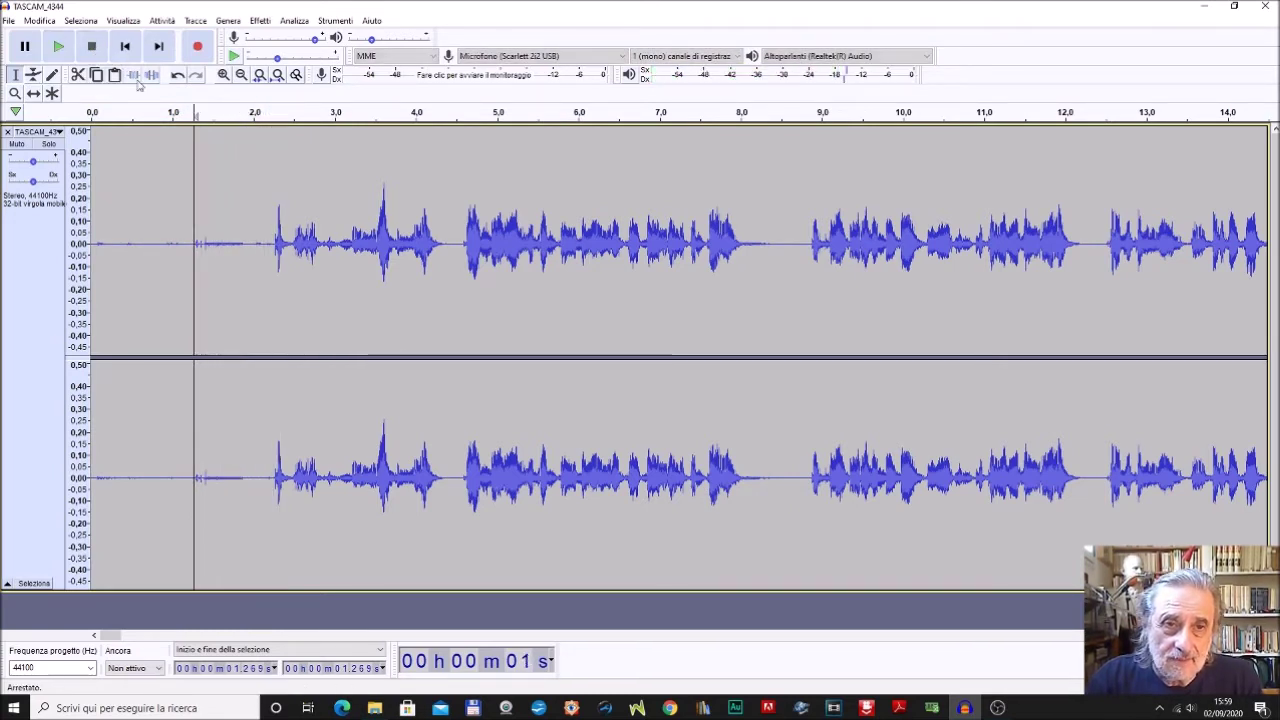
{"action": "left_click_drag", "start_coordinate": [276, 250], "coordinate": [62, 282]}
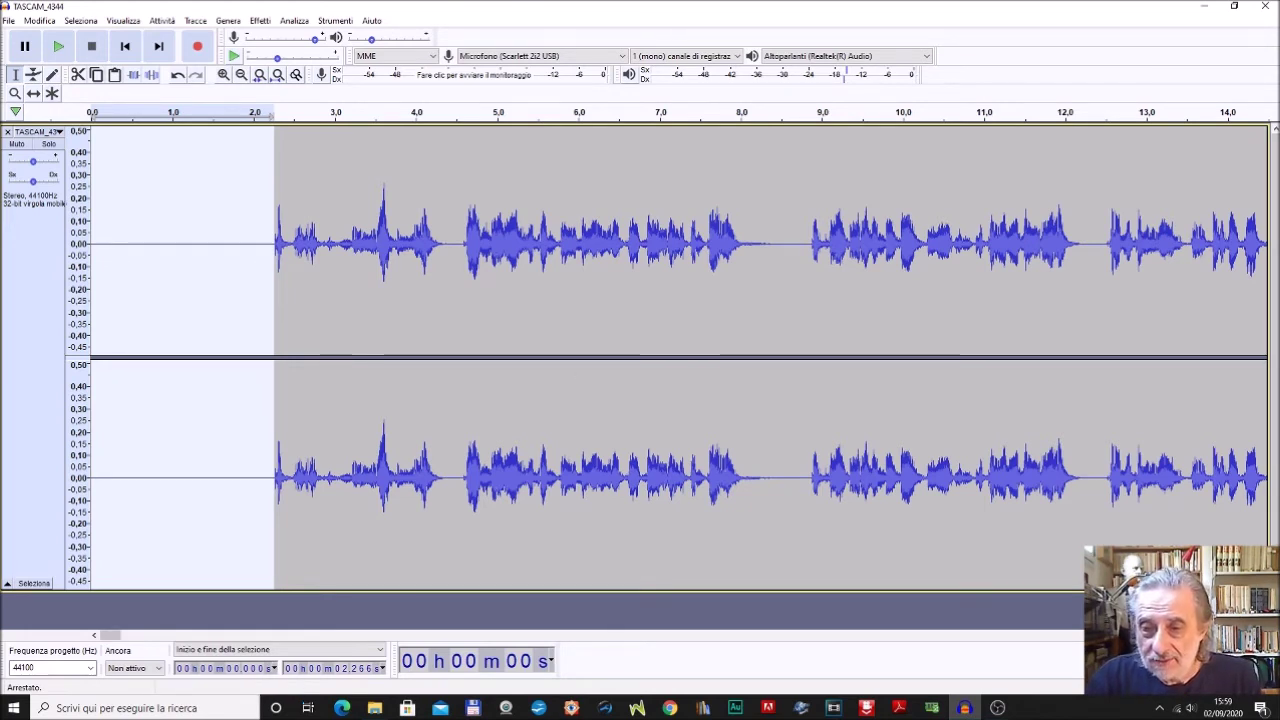
Silence the pauses in the speech from about 7.97 to 8.86 seconds and from about 12.02 to 12.48 seconds
{"action": "scroll", "coordinate": [680, 357], "scroll_direction": "right", "scroll_amount": 6}
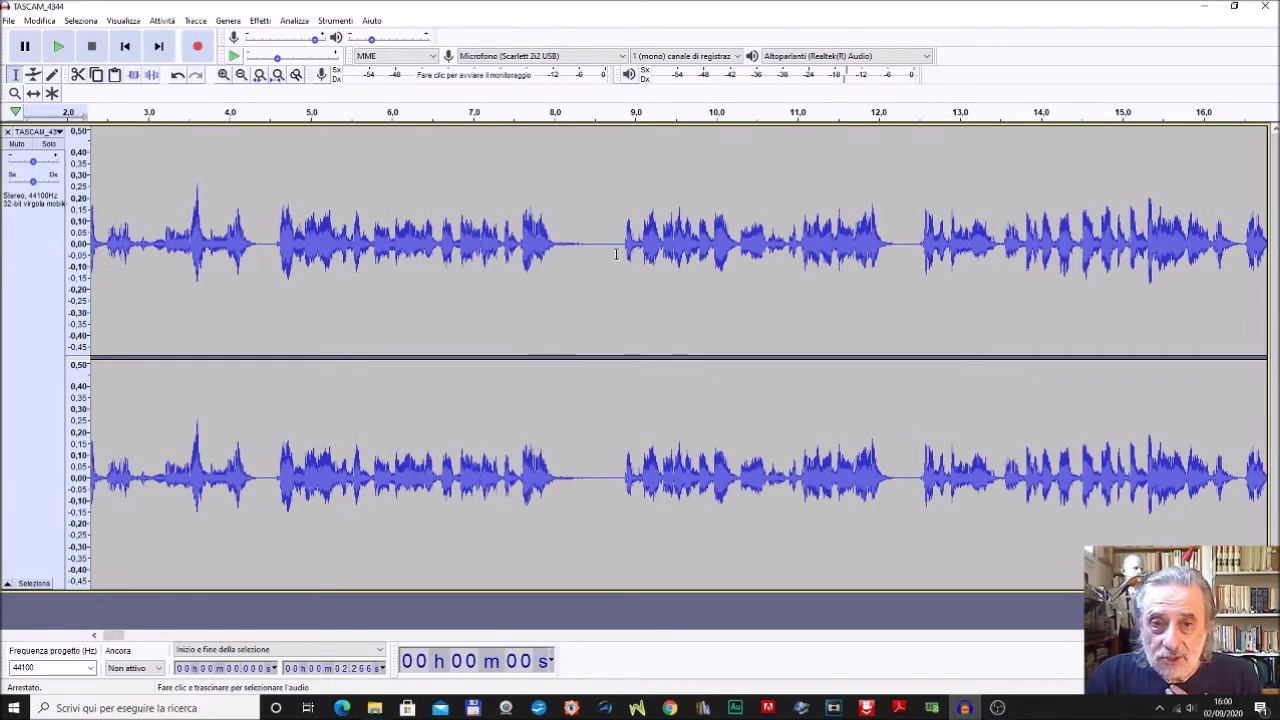
{"action": "left_click_drag", "start_coordinate": [622, 247], "coordinate": [550, 305]}
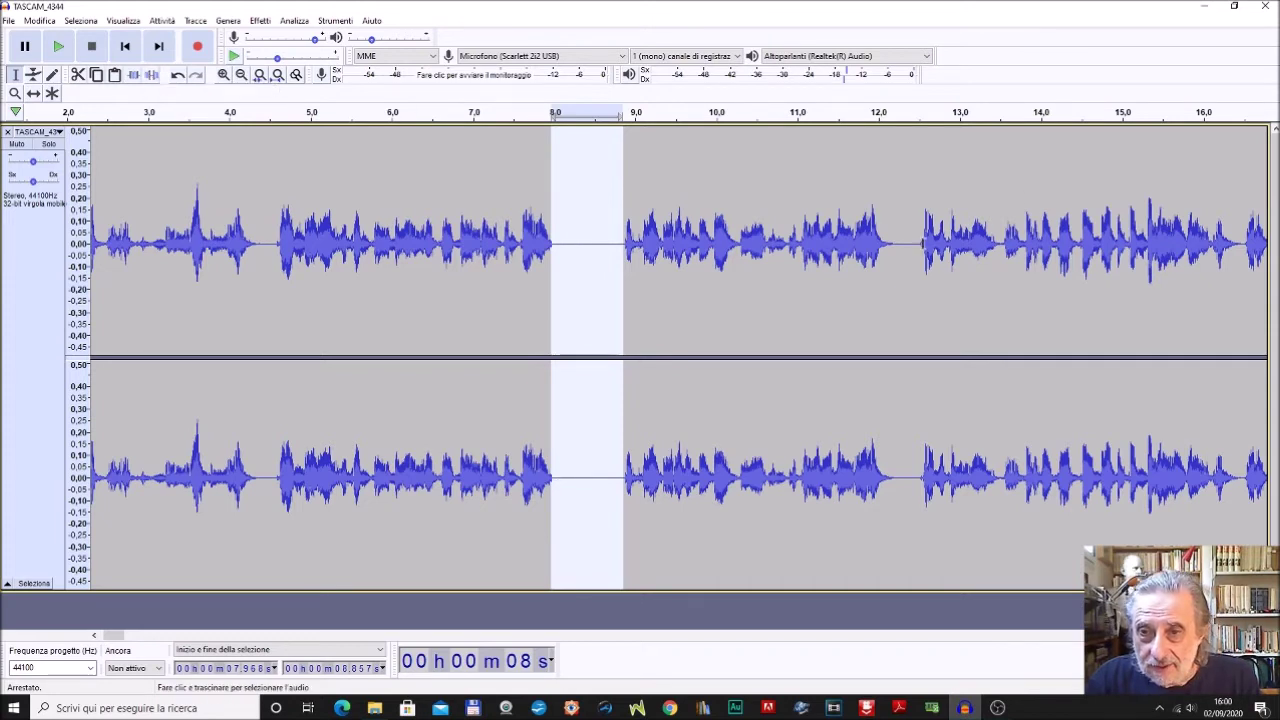
{"action": "left_click", "coordinate": [922, 244]}
{"action": "left_click_drag", "start_coordinate": [917, 244], "coordinate": [880, 297]}
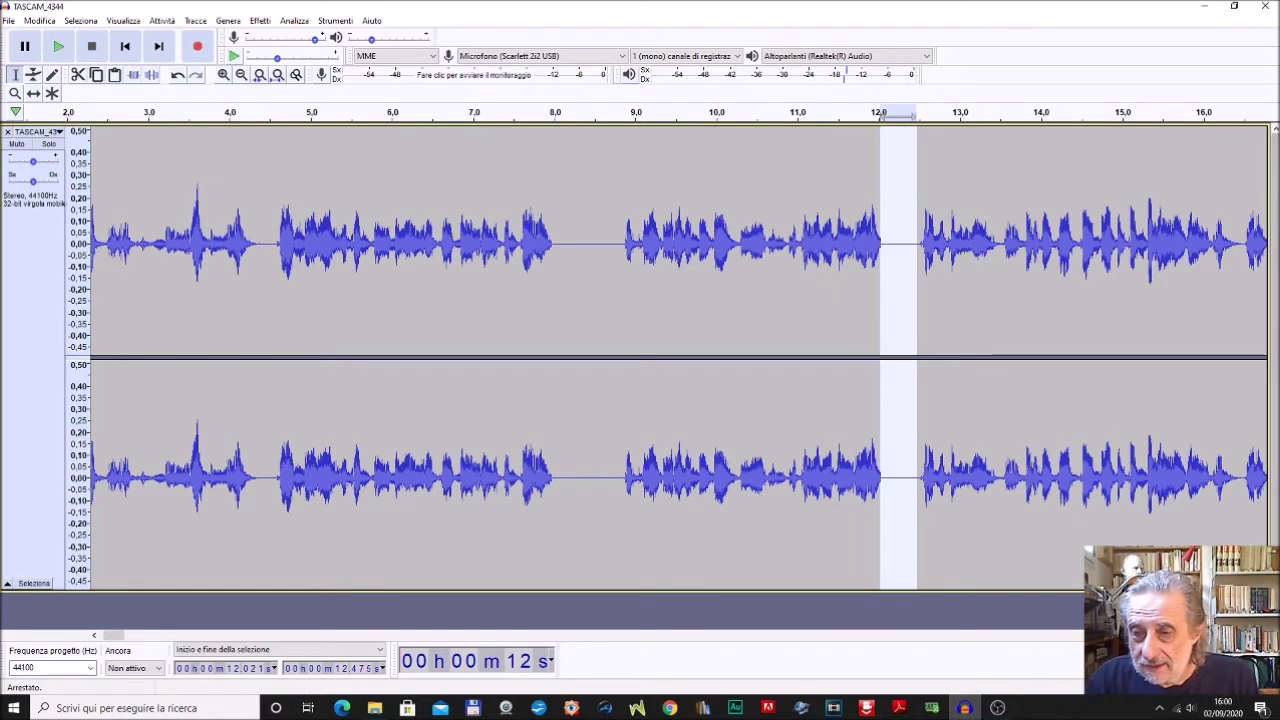
Silence the pause between phrases from about 17.68 to 18.17 seconds
{"action": "scroll", "coordinate": [891, 320], "scroll_direction": "right", "scroll_amount": 2}
{"action": "scroll", "coordinate": [970, 321], "scroll_direction": "right", "scroll_amount": 10}
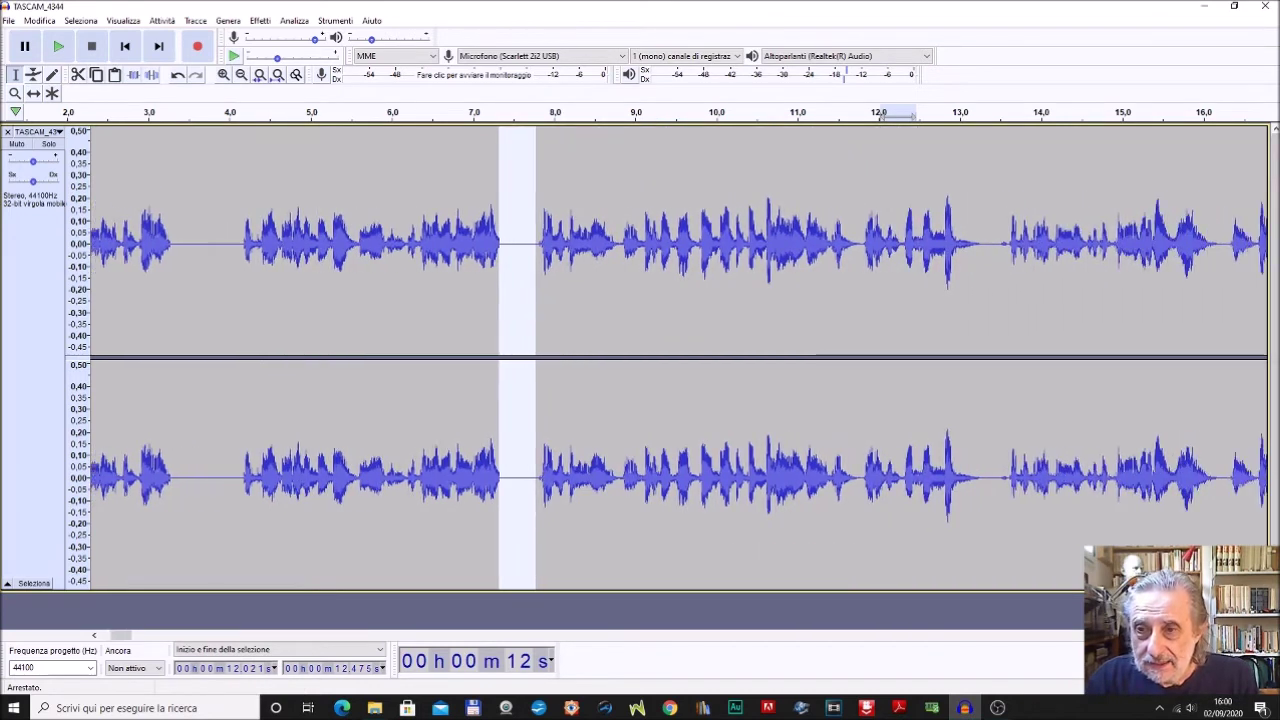
{"action": "left_click_drag", "start_coordinate": [886, 250], "coordinate": [922, 341]}
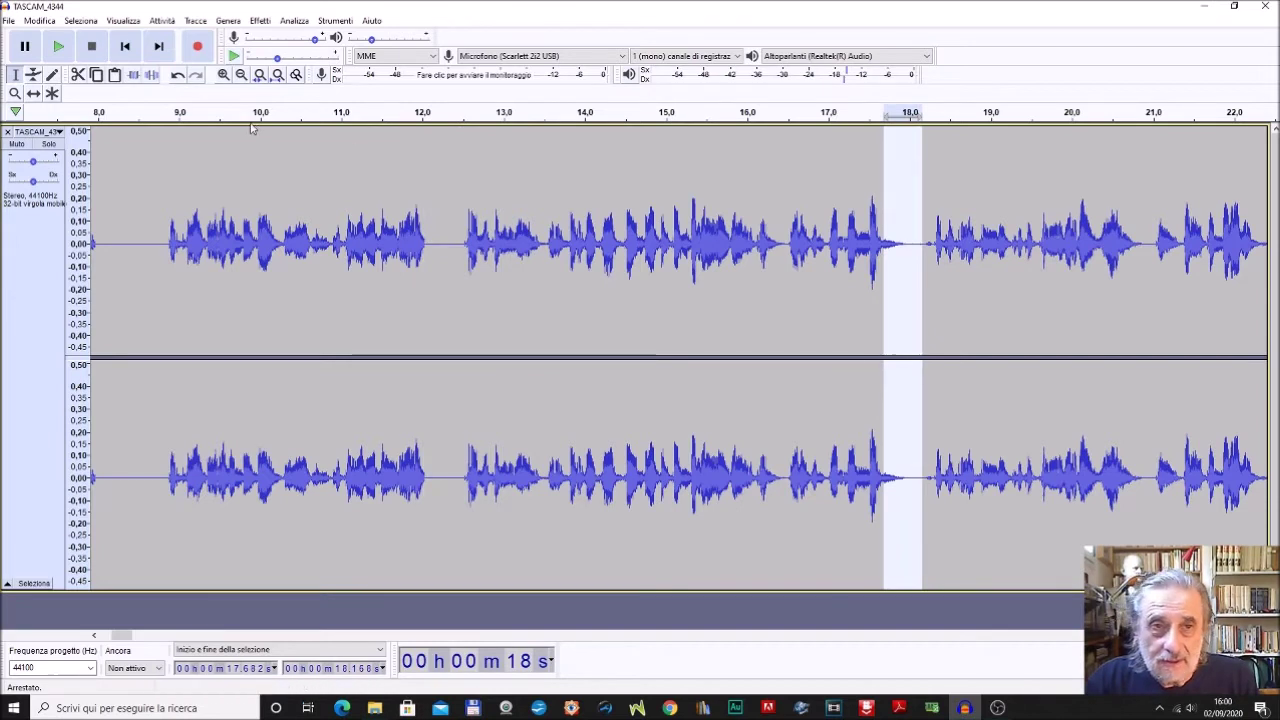
{"action": "left_click", "coordinate": [909, 230]}
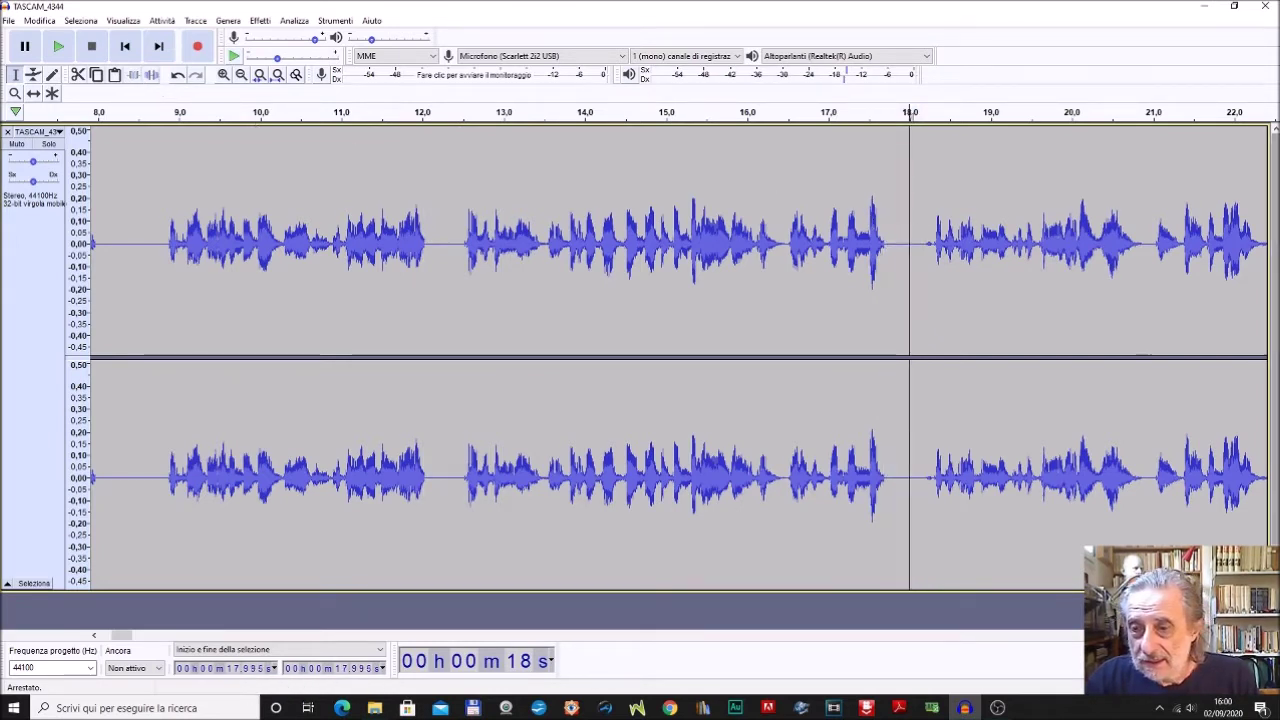
Silence the pauses from about 20.72 to 21.04 seconds and from about 22.27 to 22.76 seconds
{"action": "scroll", "coordinate": [678, 357], "scroll_direction": "right", "scroll_amount": 10}
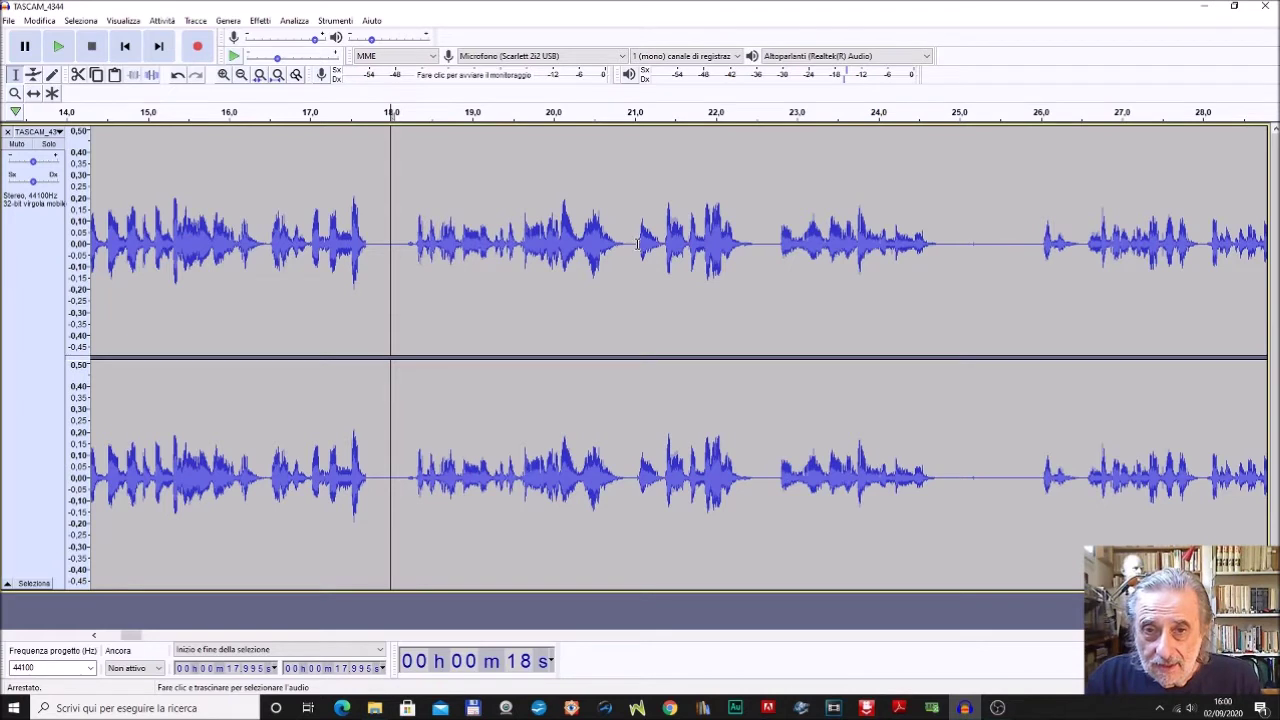
{"action": "left_click_drag", "start_coordinate": [637, 244], "coordinate": [612, 244]}
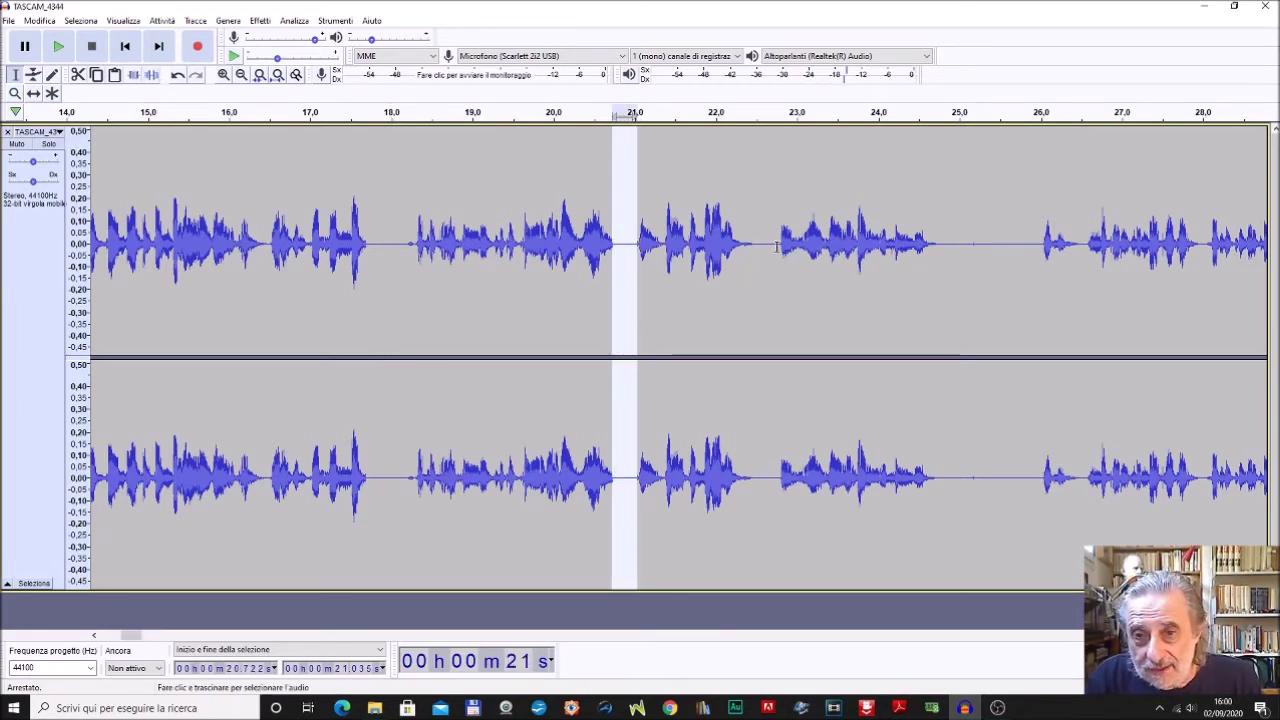
{"action": "left_click_drag", "start_coordinate": [776, 246], "coordinate": [738, 246]}
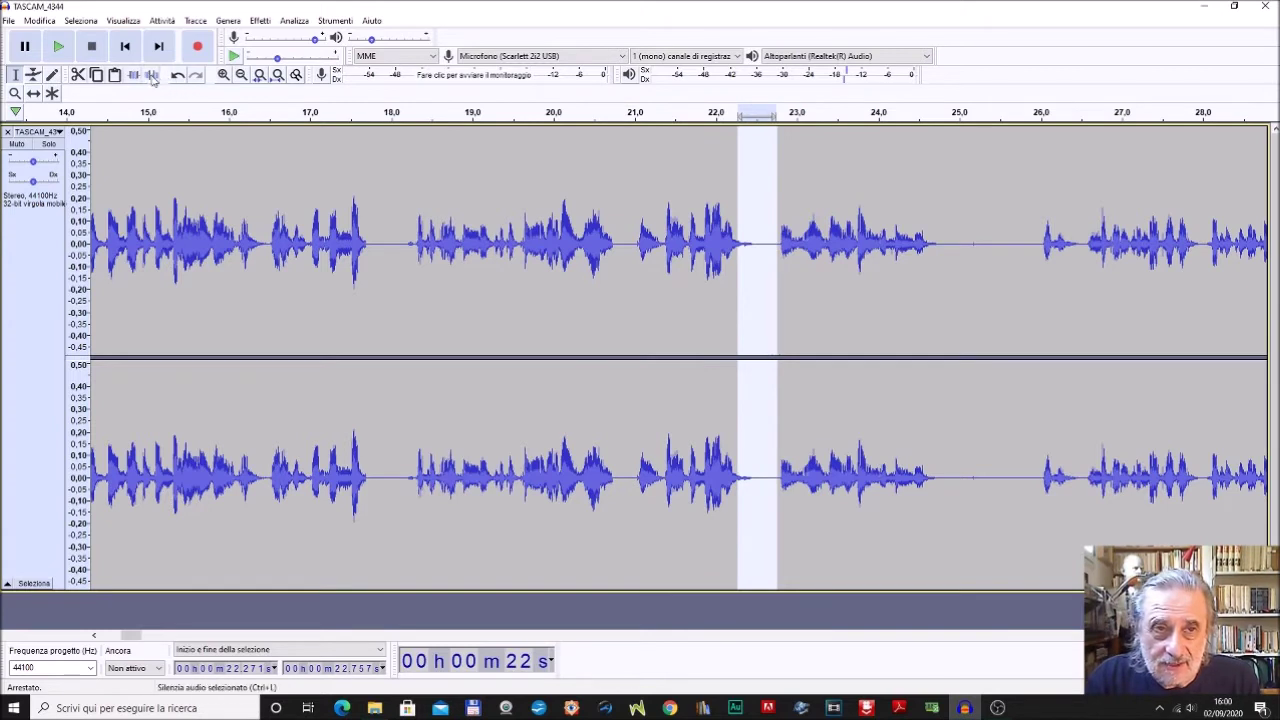
Silence the pauses from about 24.60 to 25.99 seconds and from about 29.51 to 30.14 seconds
{"action": "left_click_drag", "start_coordinate": [929, 242], "coordinate": [1038, 357]}
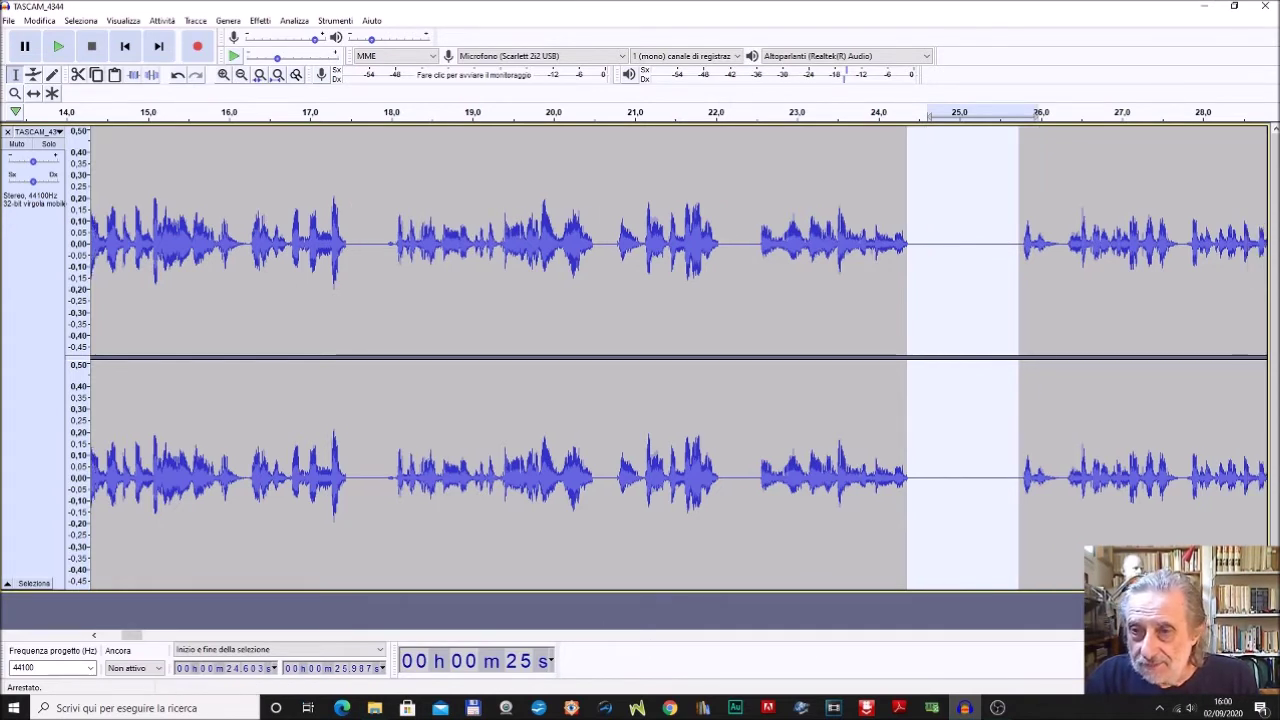
{"action": "scroll", "coordinate": [777, 323], "scroll_direction": "right", "scroll_amount": 2}
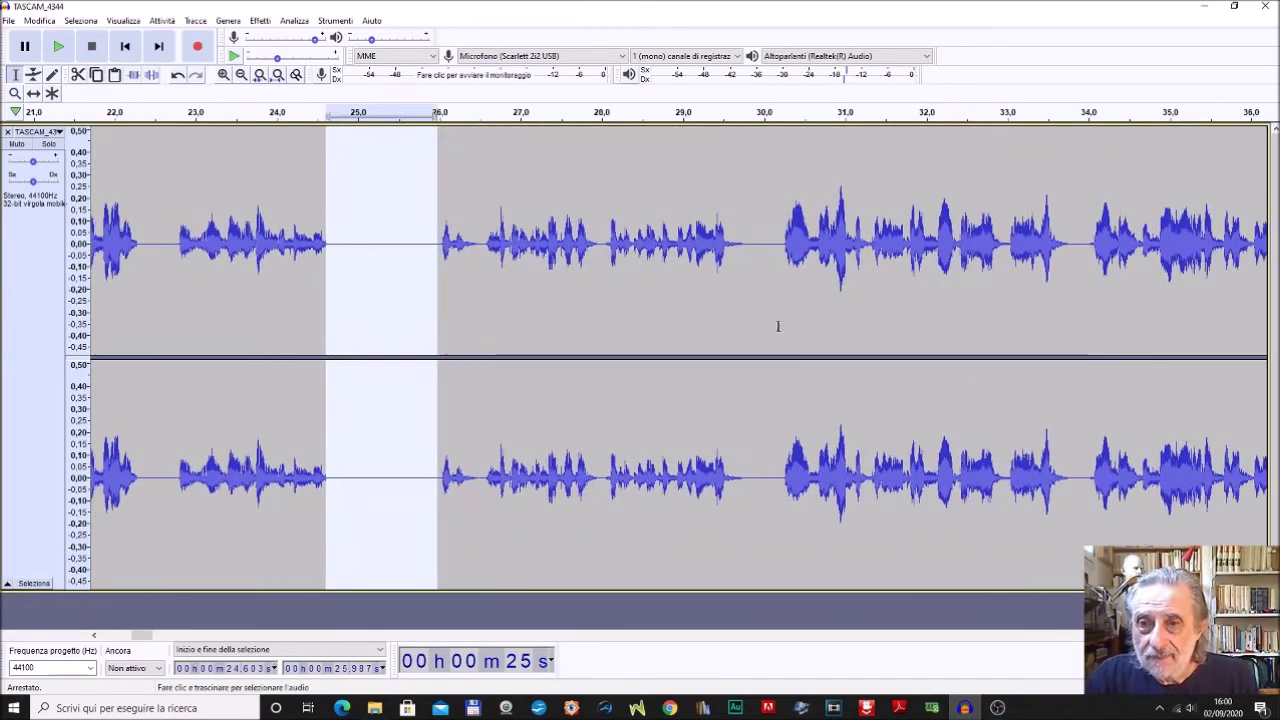
{"action": "left_click_drag", "start_coordinate": [775, 323], "coordinate": [721, 319]}
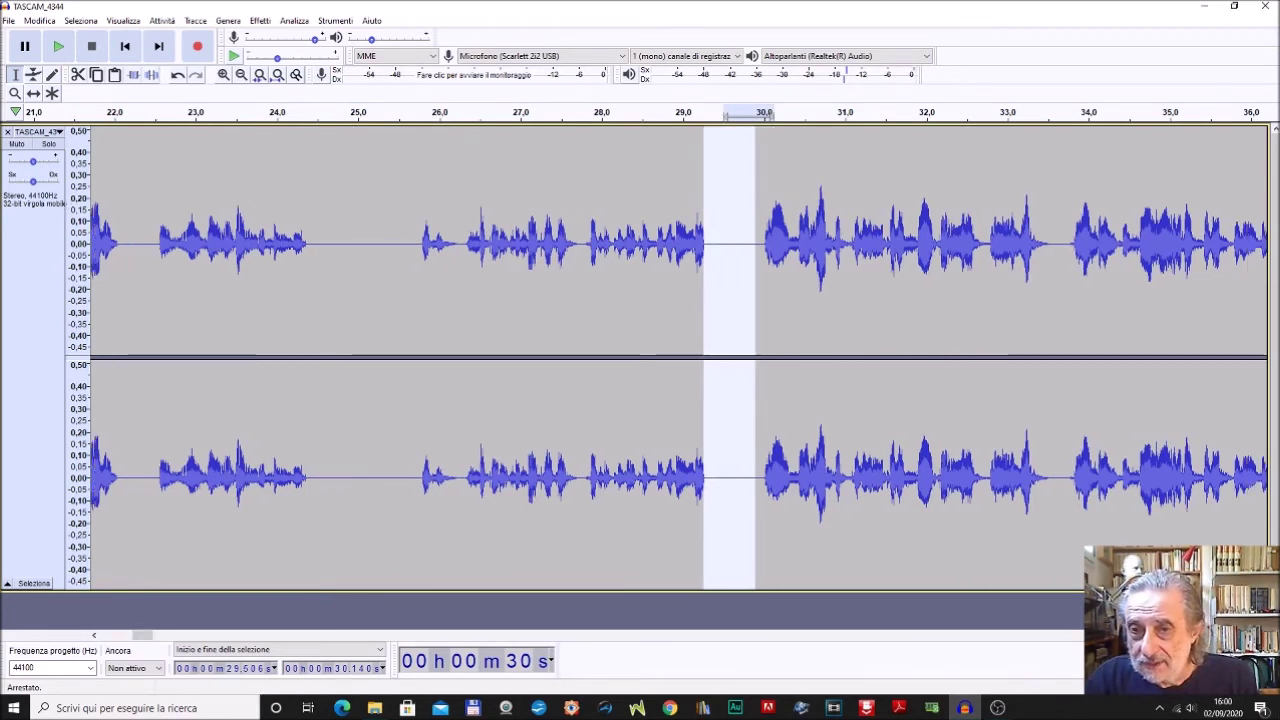
{"action": "scroll", "coordinate": [217, 377], "scroll_direction": "right", "scroll_amount": 3}
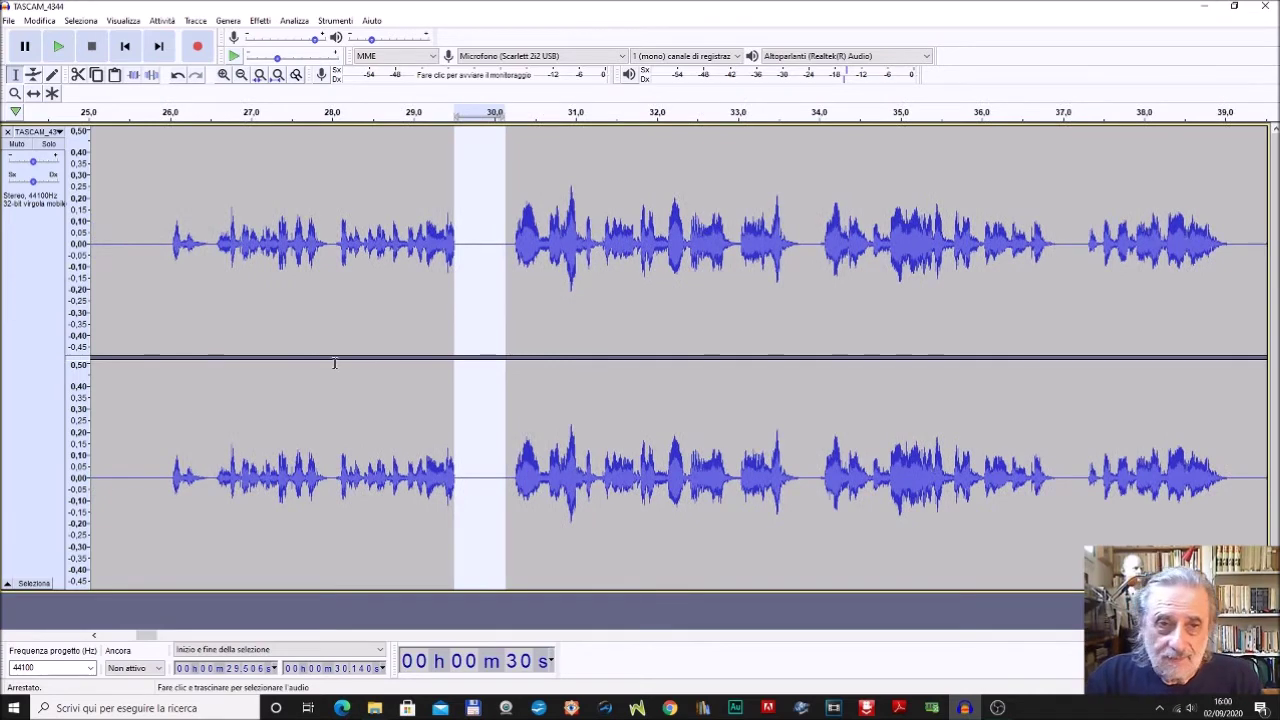
Listen to the cleaned recording from about 1.58 seconds to about 41 seconds, following the playback along the waveform
{"action": "left_click", "coordinate": [241, 76]}
{"action": "left_click", "coordinate": [241, 76]}
{"action": "left_click", "coordinate": [241, 76]}
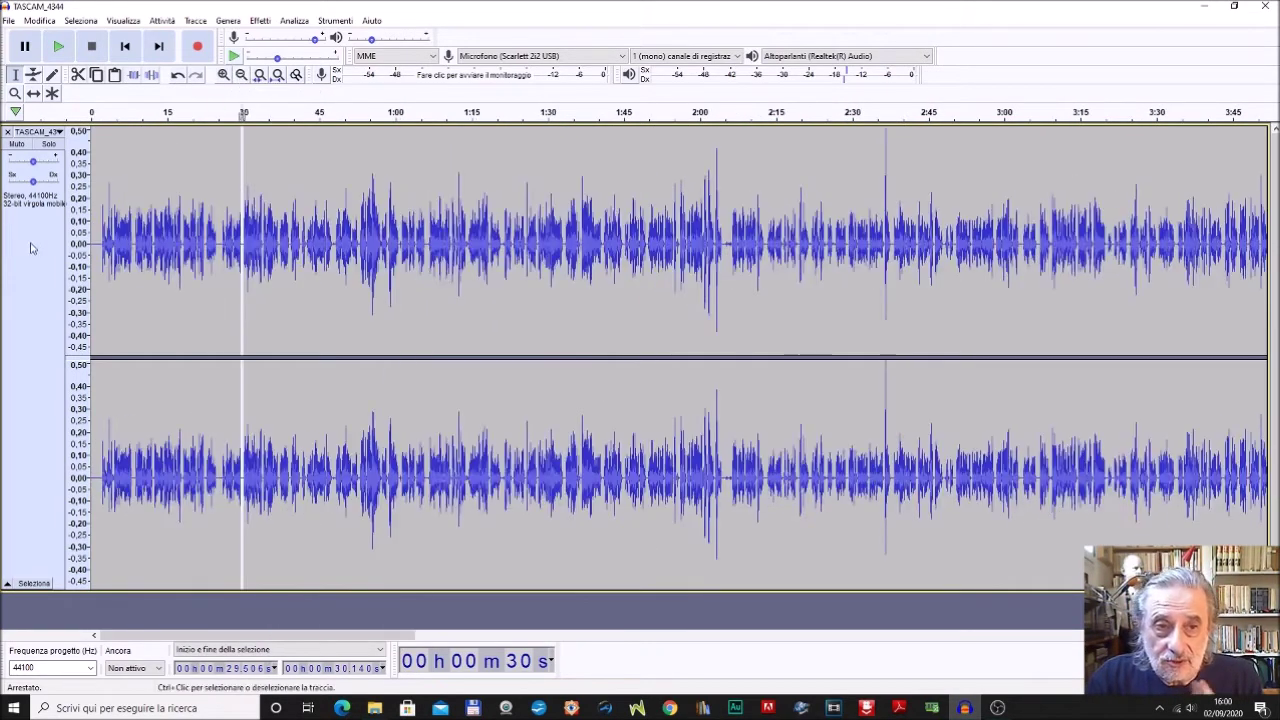
{"action": "left_click", "coordinate": [99, 240]}
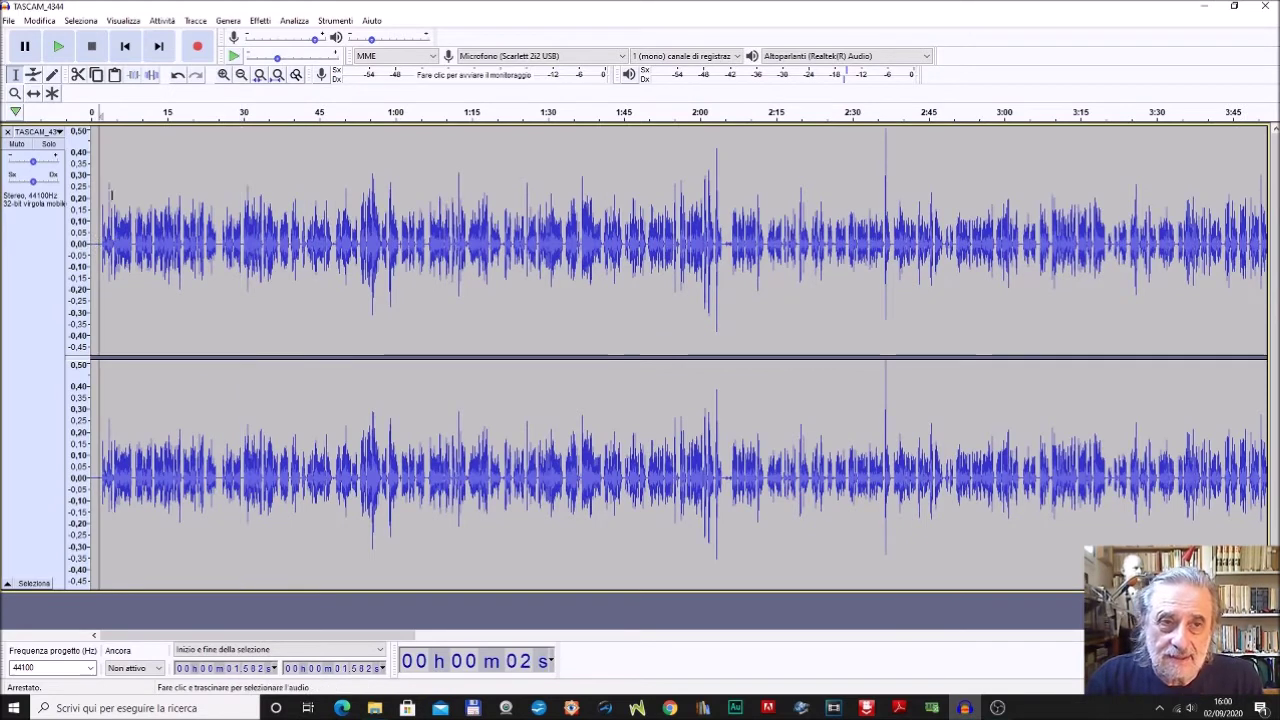
{"action": "left_click", "coordinate": [59, 48]}
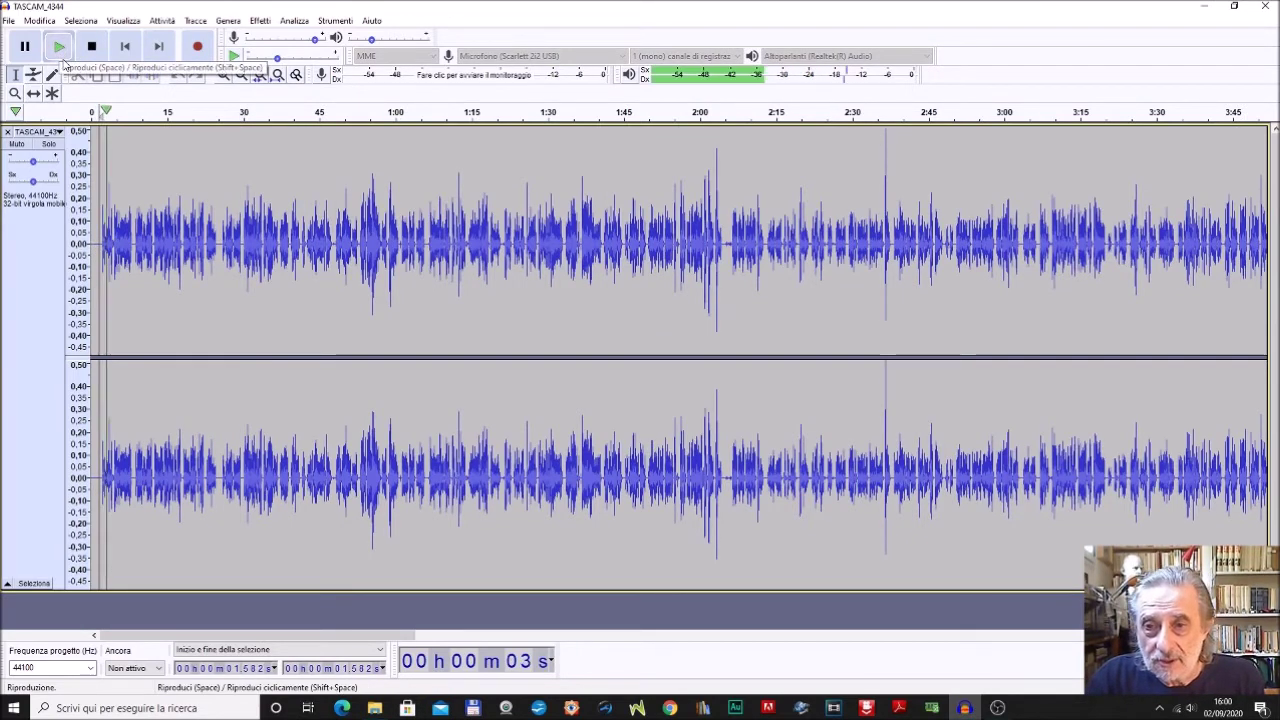
{"action": "left_click", "coordinate": [225, 75]}
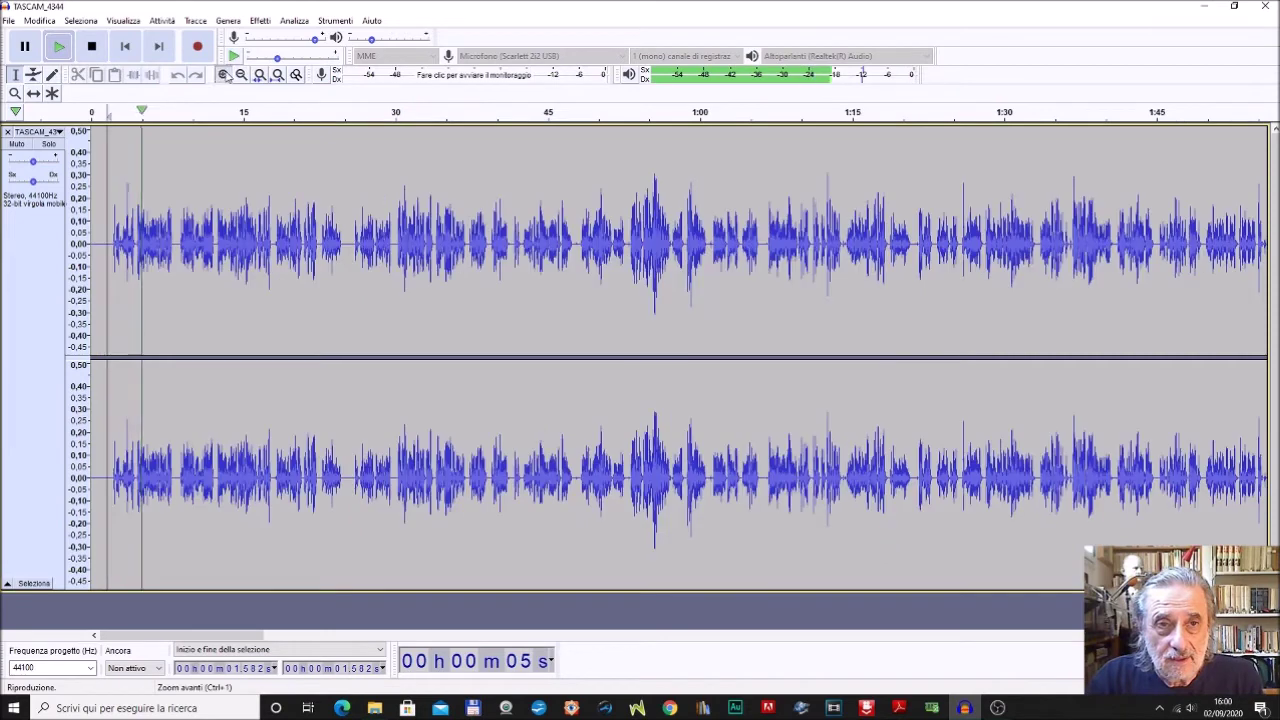
{"action": "left_click", "coordinate": [225, 75]}
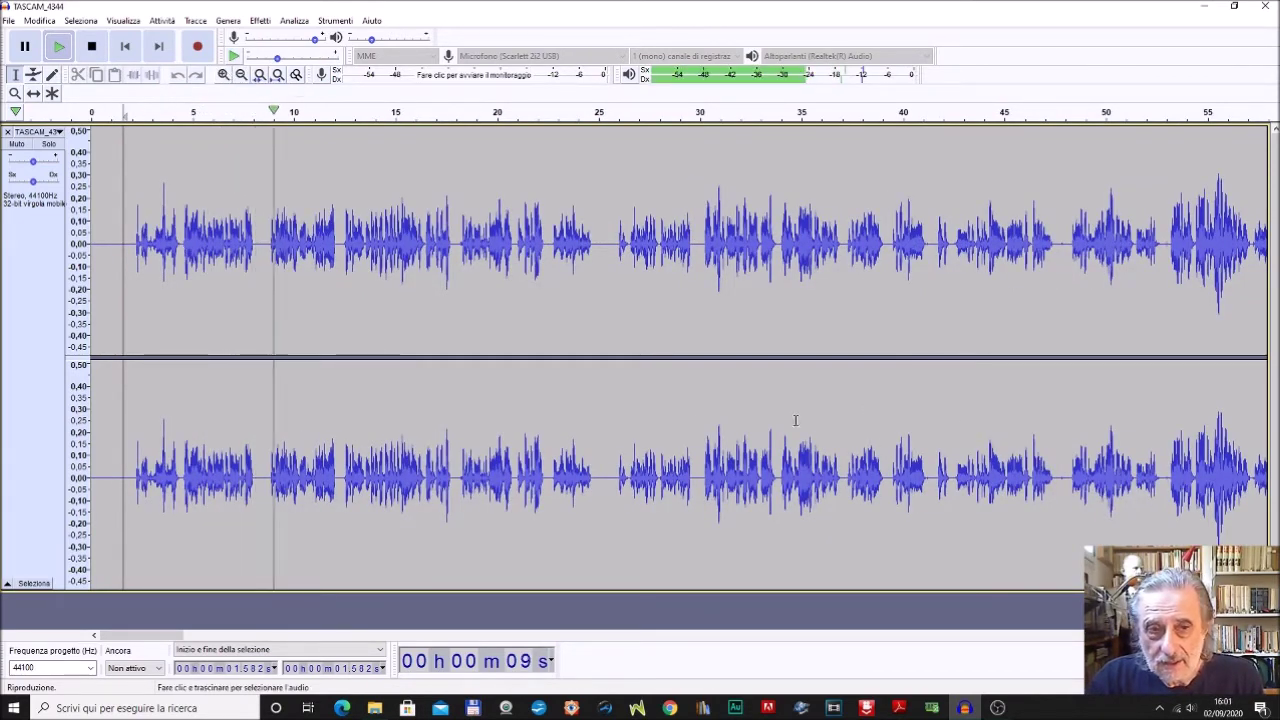
{"action": "left_click_drag", "start_coordinate": [140, 635], "coordinate": [144, 635]}
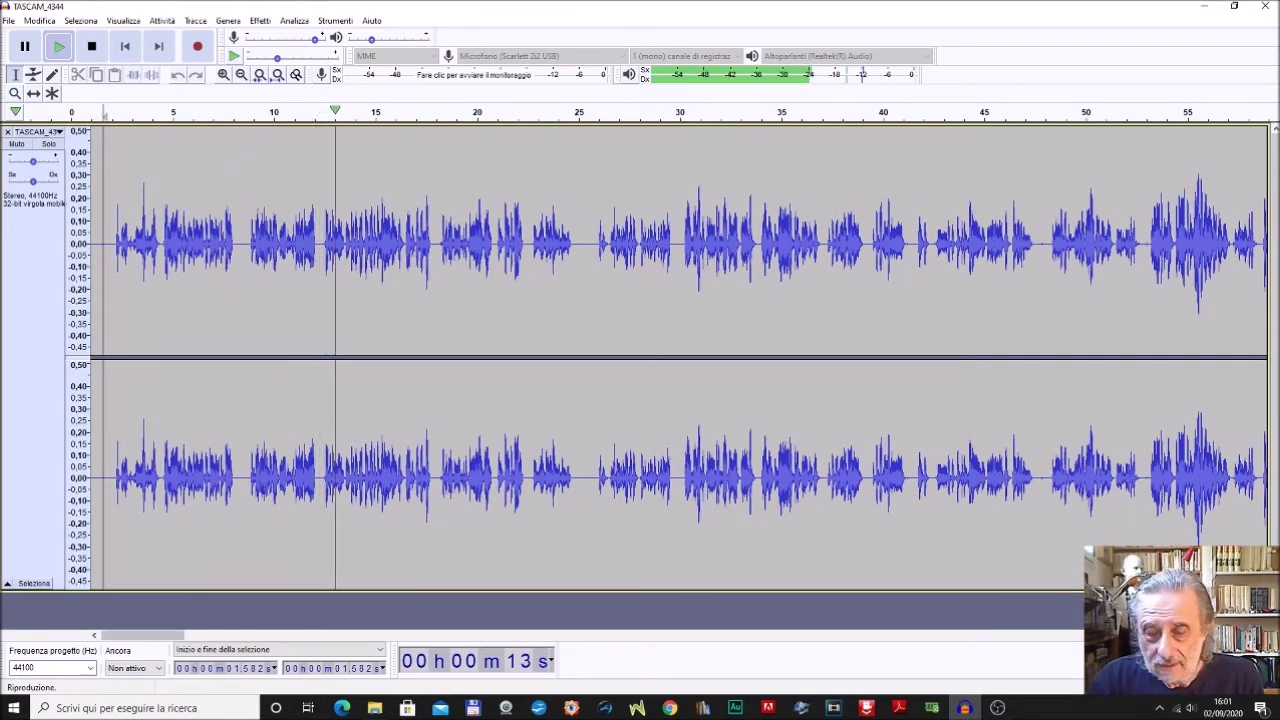
{"action": "scroll", "coordinate": [680, 350], "scroll_direction": "right", "scroll_amount": 2}
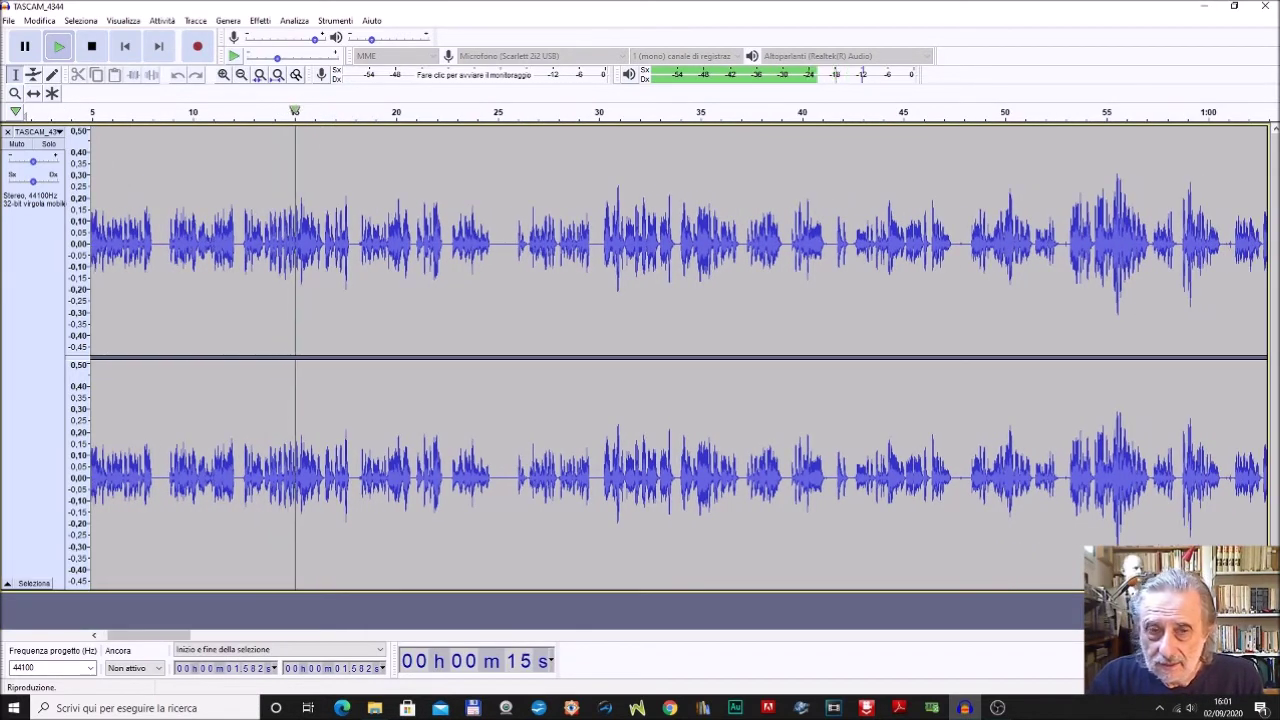
{"action": "scroll", "coordinate": [680, 350], "scroll_direction": "right", "scroll_amount": 1}
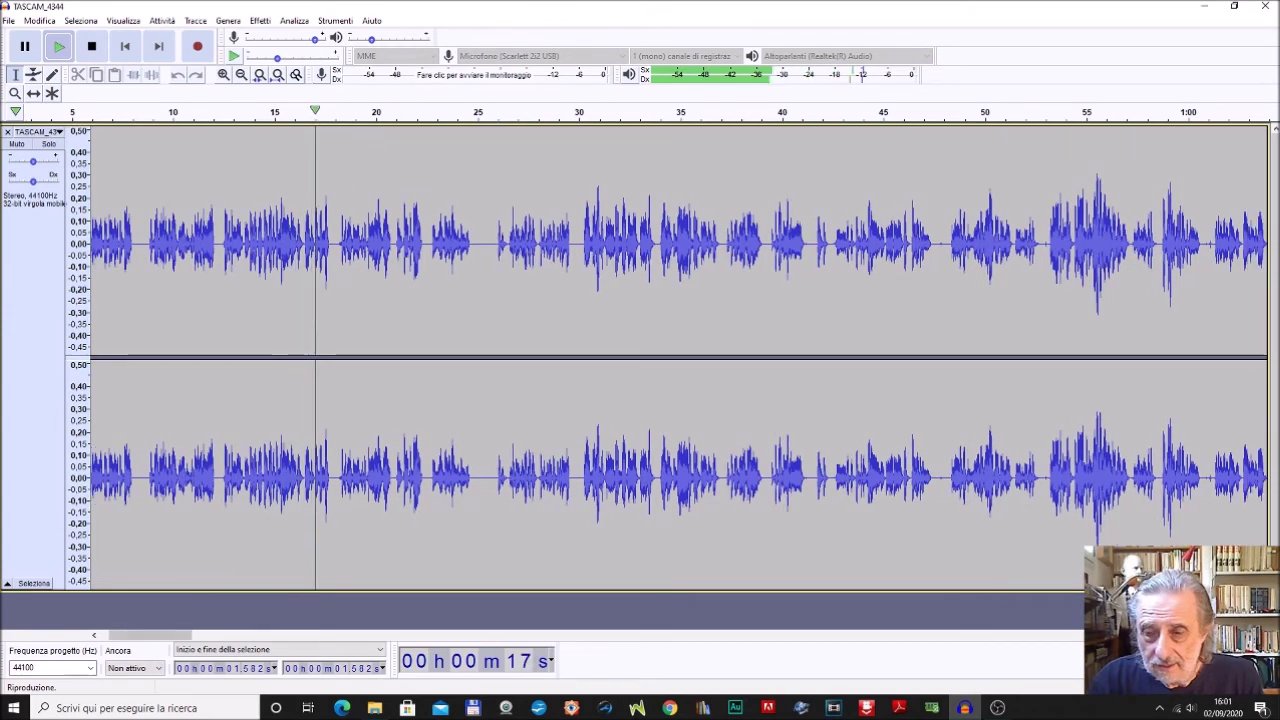
{"action": "scroll", "coordinate": [680, 350], "scroll_direction": "right", "scroll_amount": 1}
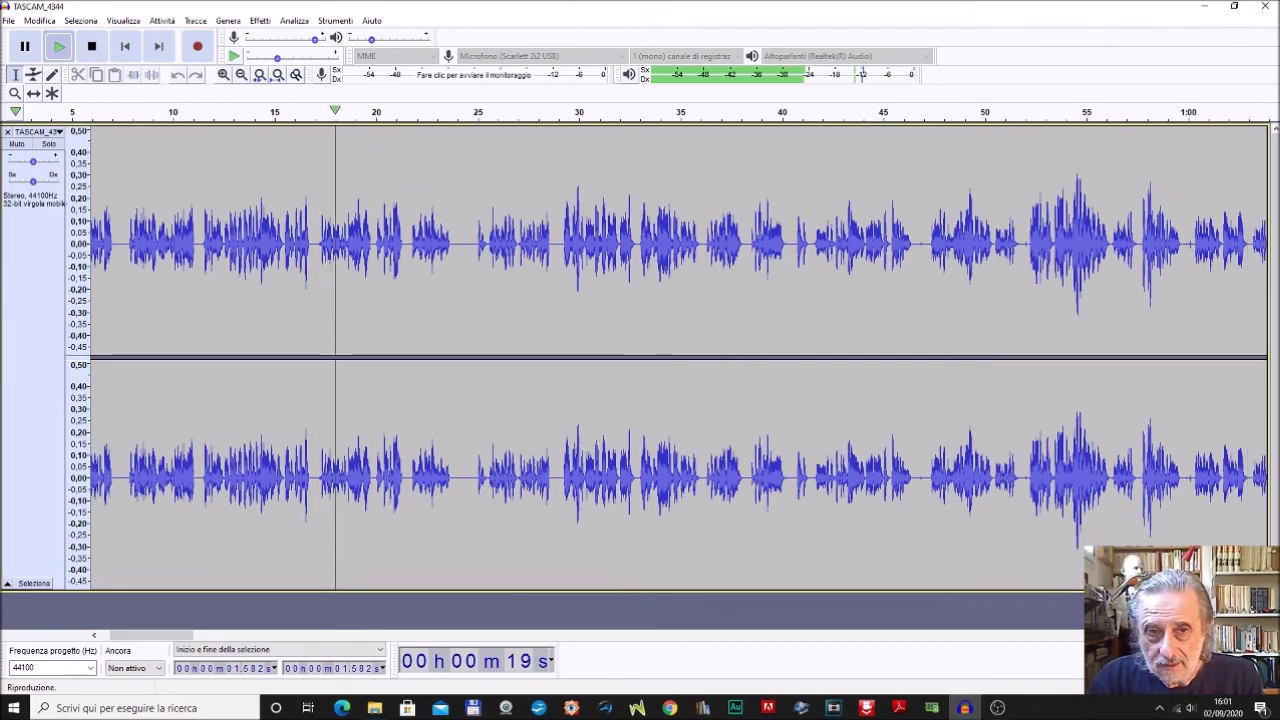
{"action": "scroll", "coordinate": [666, 358], "scroll_direction": "right", "scroll_amount": 1}
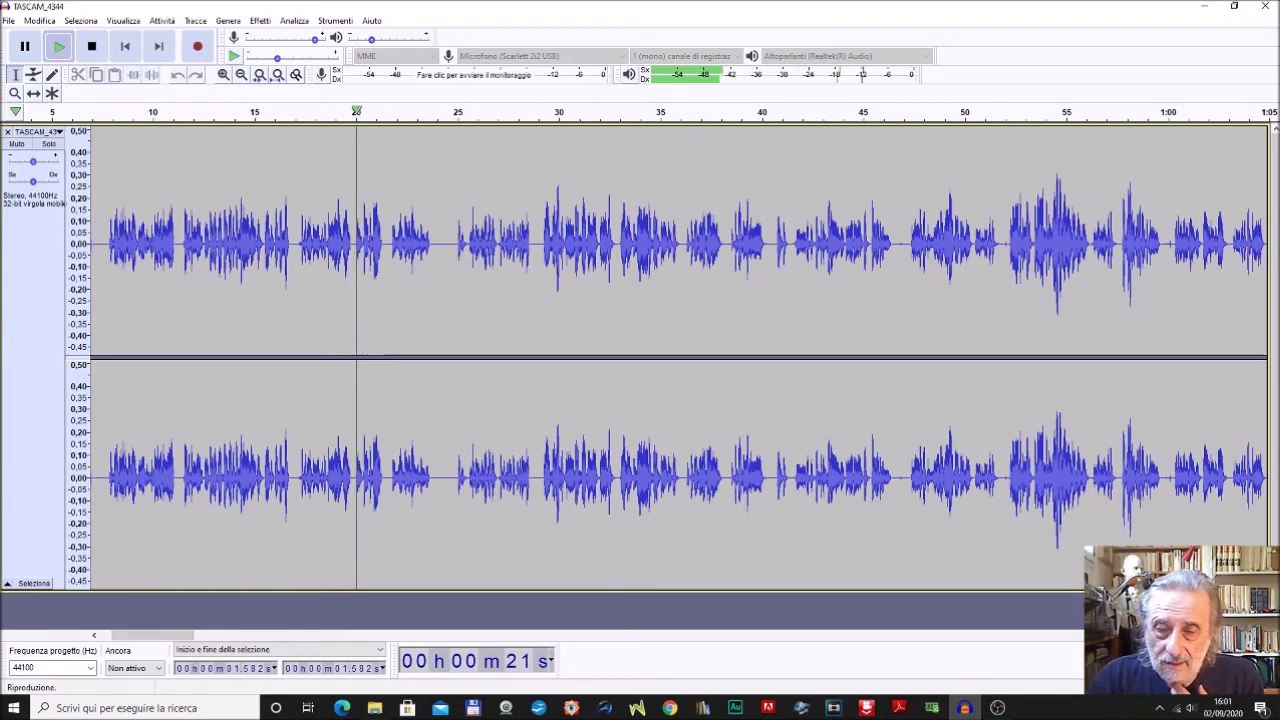
{"action": "scroll", "coordinate": [666, 358], "scroll_direction": "right", "scroll_amount": 1}
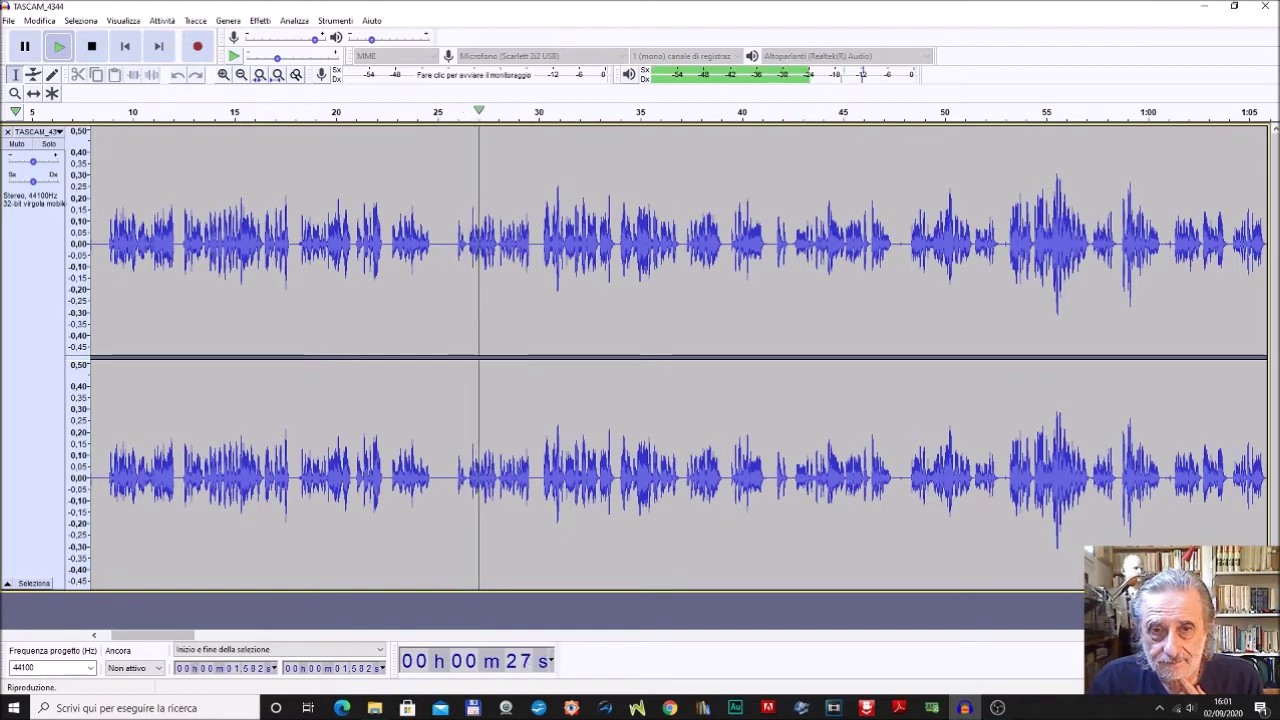
{"action": "scroll", "coordinate": [678, 358], "scroll_direction": "right", "scroll_amount": 5}
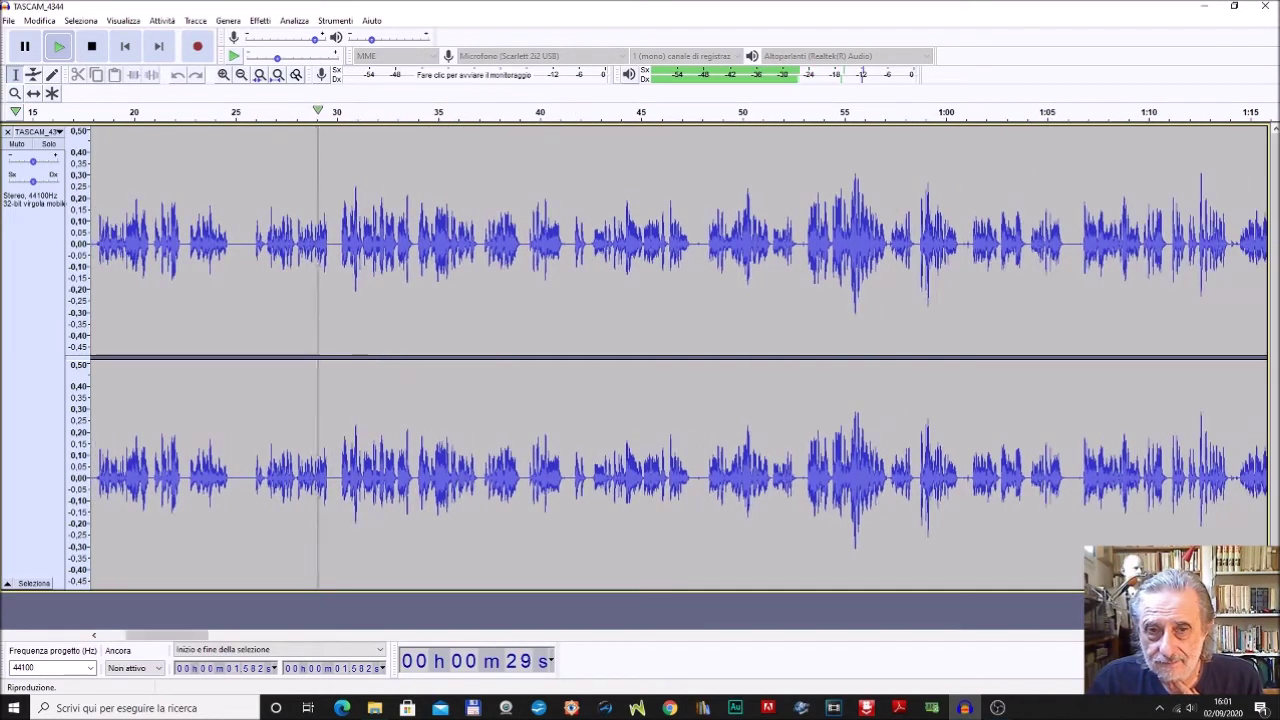
{"action": "scroll", "coordinate": [678, 358], "scroll_direction": "right", "scroll_amount": 1}
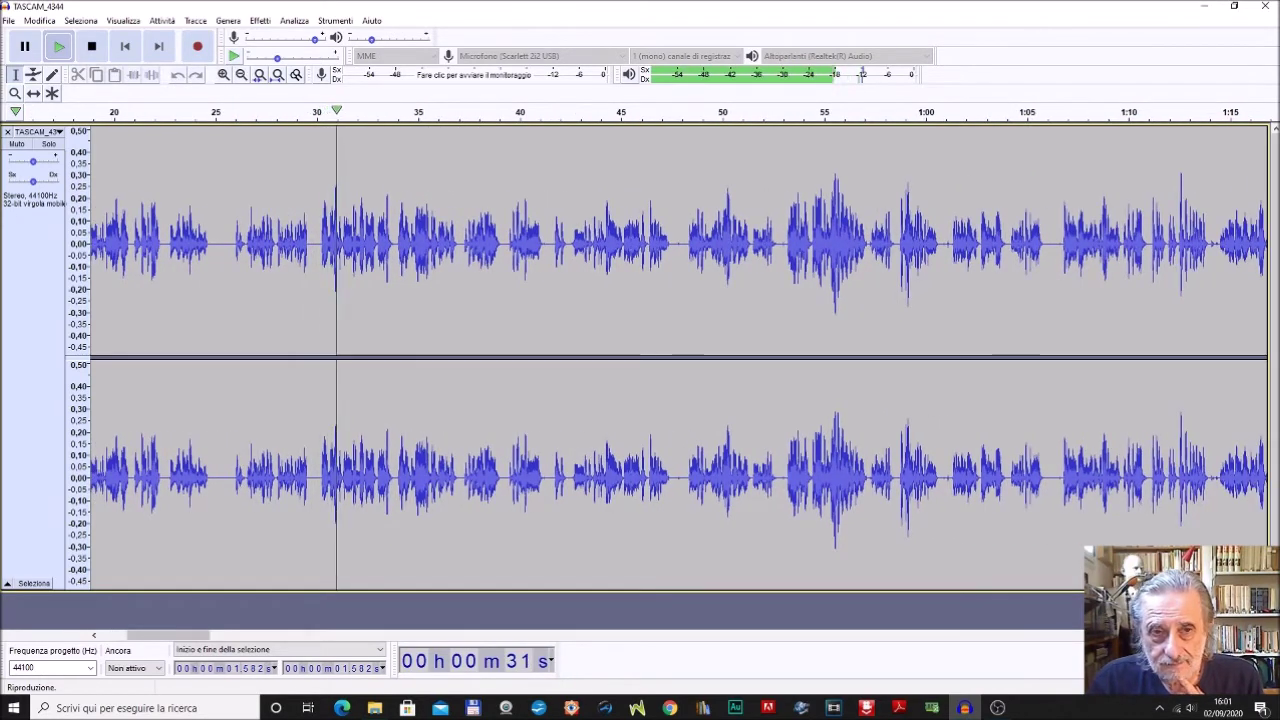
{"action": "scroll", "coordinate": [678, 358], "scroll_direction": "right", "scroll_amount": 1}
{"action": "scroll", "coordinate": [678, 358], "scroll_direction": "right", "scroll_amount": 1}
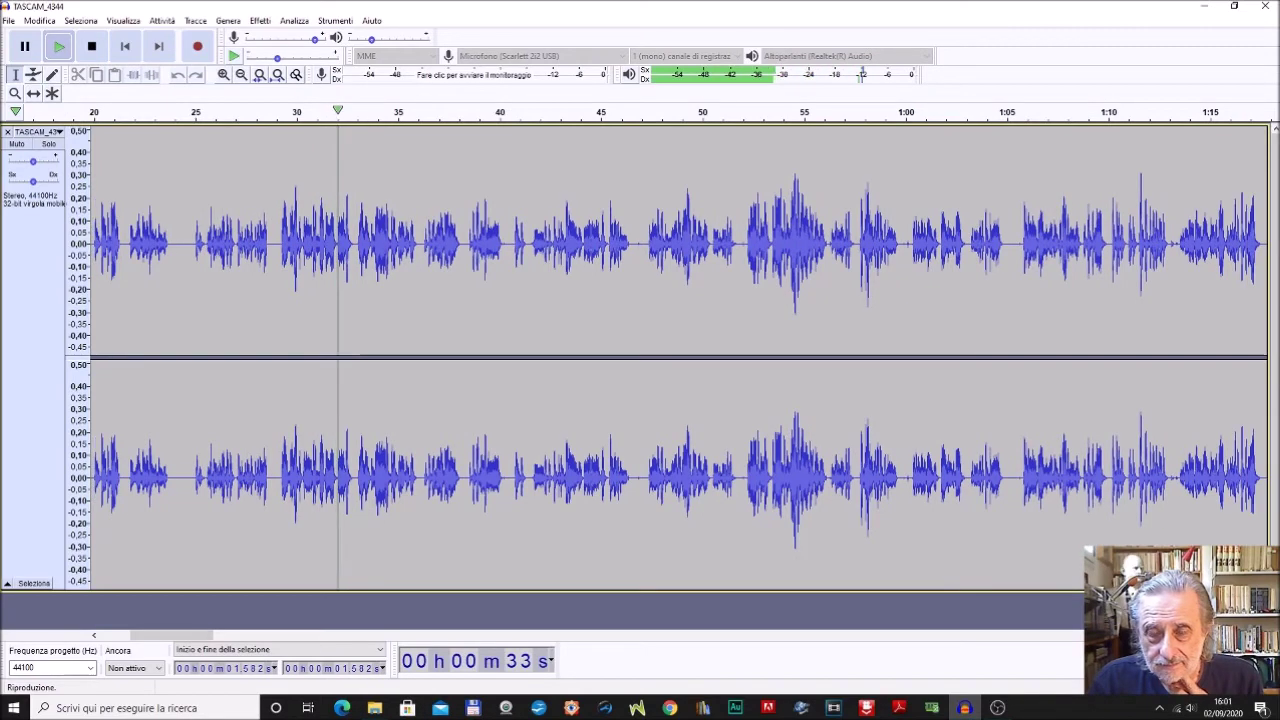
{"action": "scroll", "coordinate": [678, 358], "scroll_direction": "right", "scroll_amount": 1}
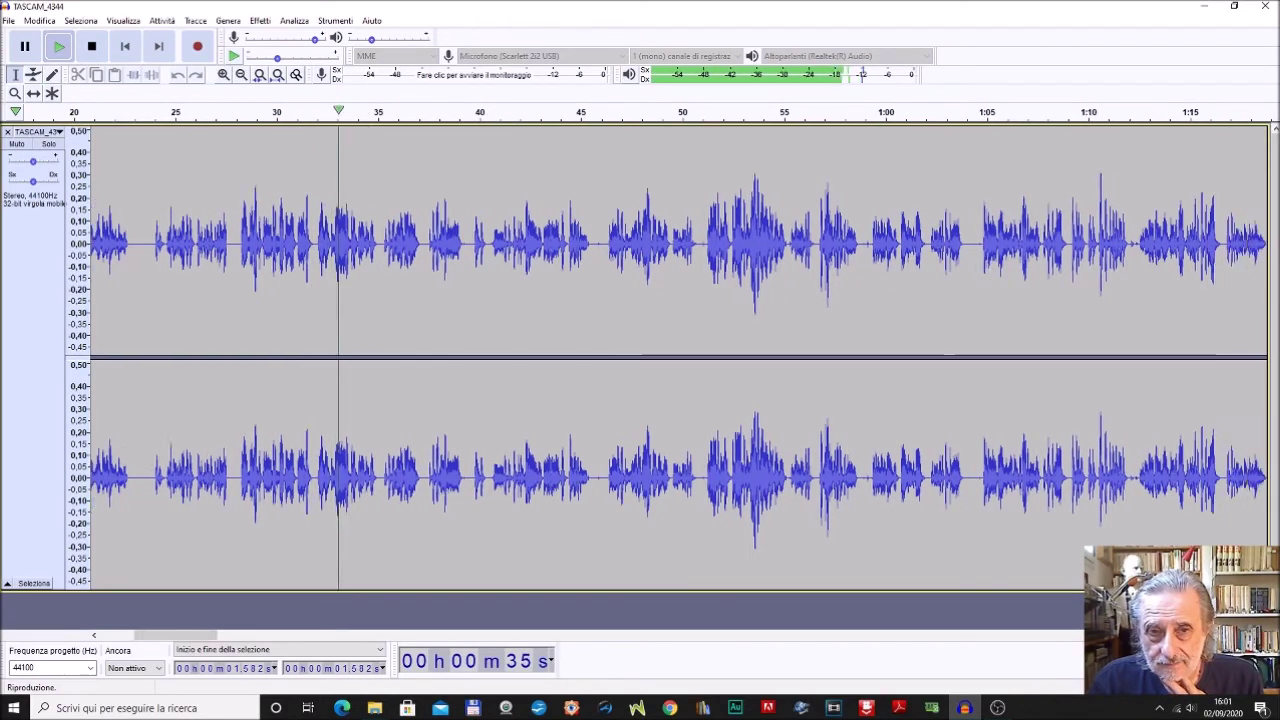
{"action": "scroll", "coordinate": [678, 358], "scroll_direction": "right", "scroll_amount": 4}
{"action": "scroll", "coordinate": [678, 358], "scroll_direction": "right", "scroll_amount": 1}
{"action": "scroll", "coordinate": [678, 358], "scroll_direction": "right", "scroll_amount": 3}
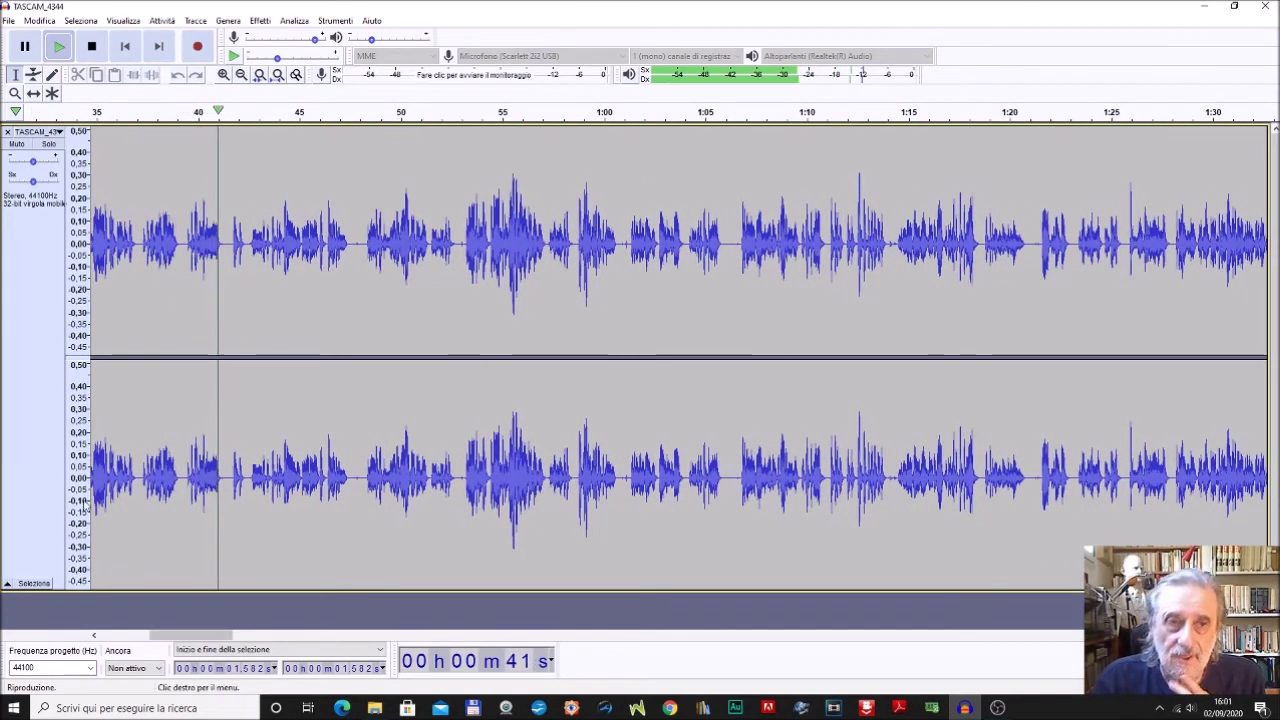
{"action": "key", "text": "space"}
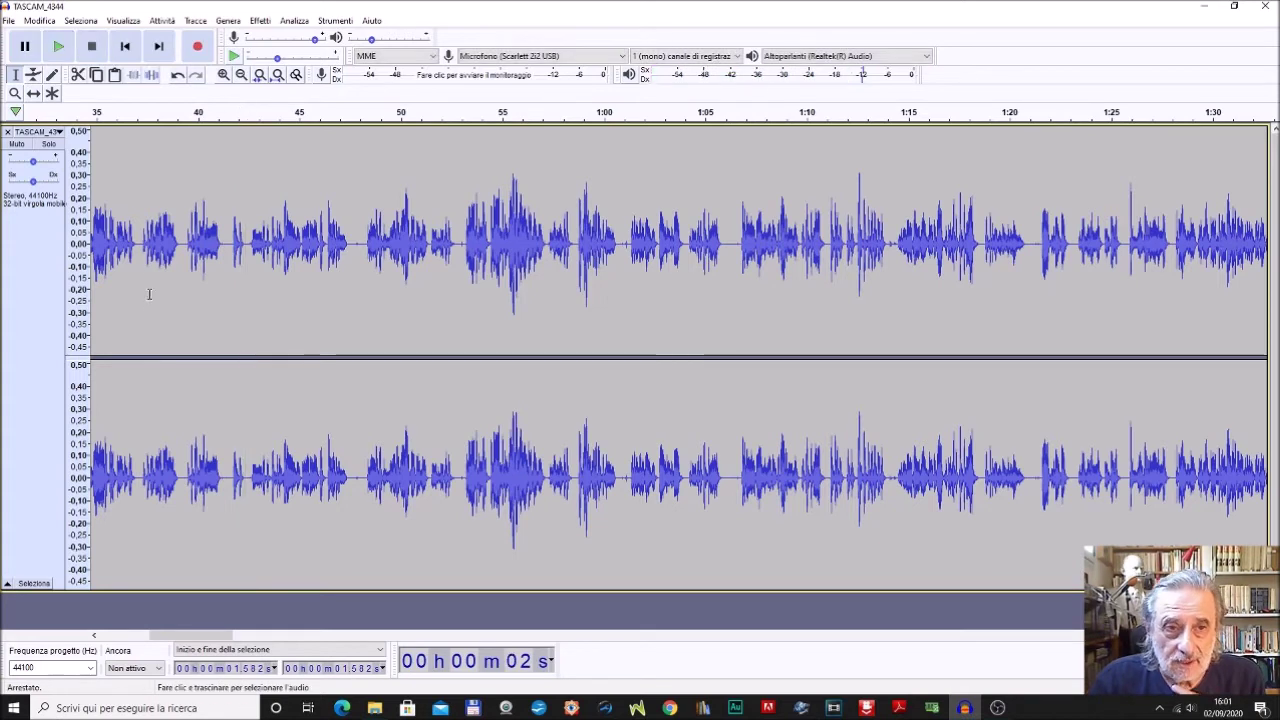
Cut the spoken phrase from about 37.21 to 39.39 seconds out of the track
{"action": "left_click_drag", "start_coordinate": [141, 243], "coordinate": [184, 350]}
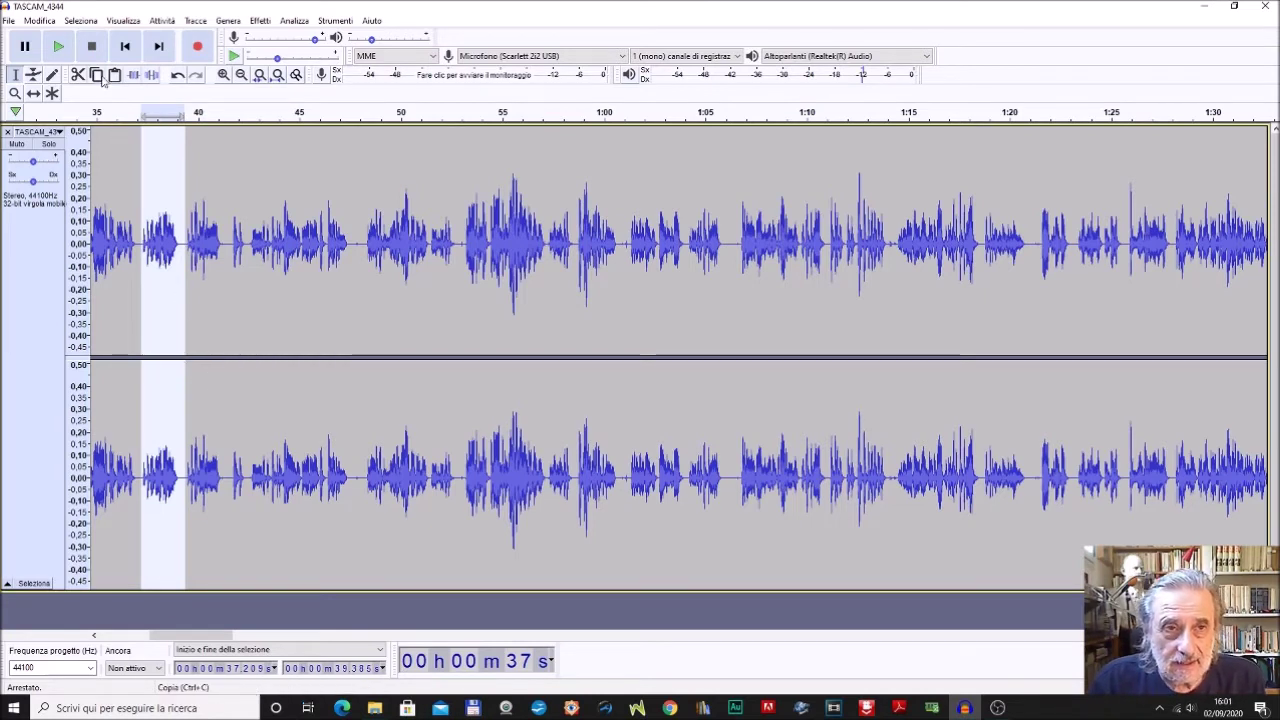
{"action": "left_click", "coordinate": [82, 78]}
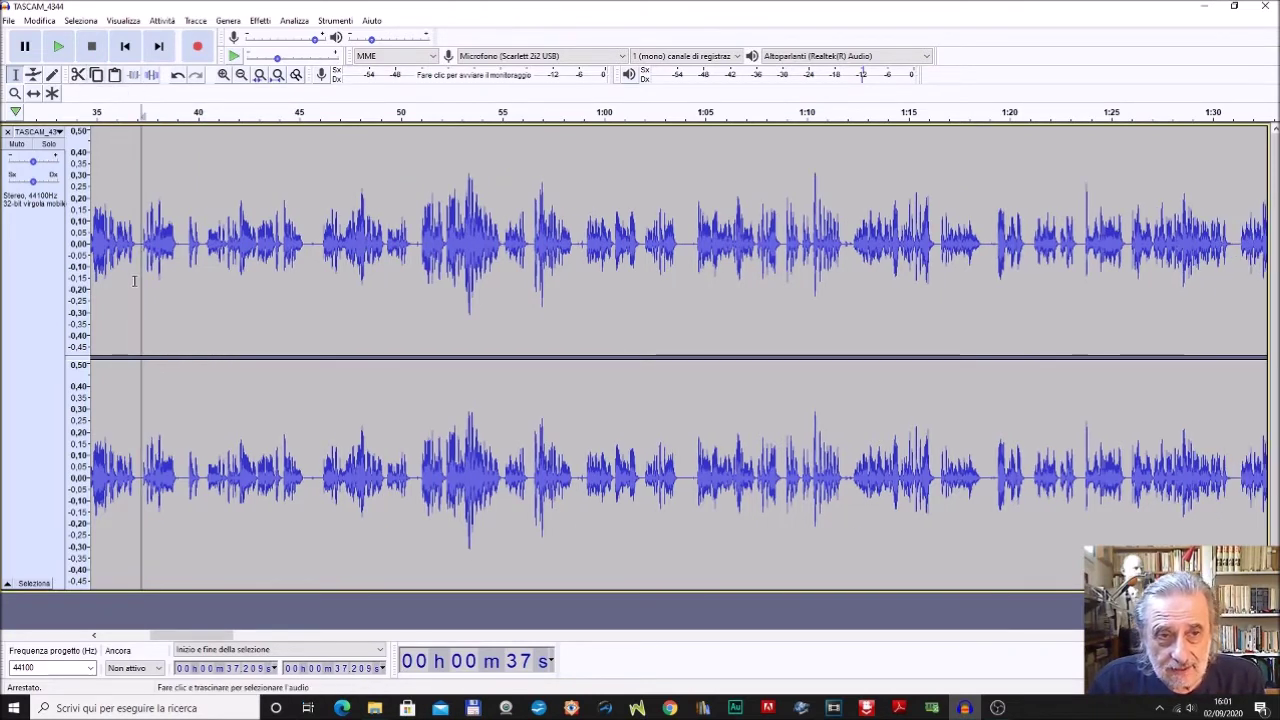
Listen to the speech across the cut from about 35.76 seconds and place the cursor in the pause at about 45.78 seconds
{"action": "left_click", "coordinate": [57, 50]}
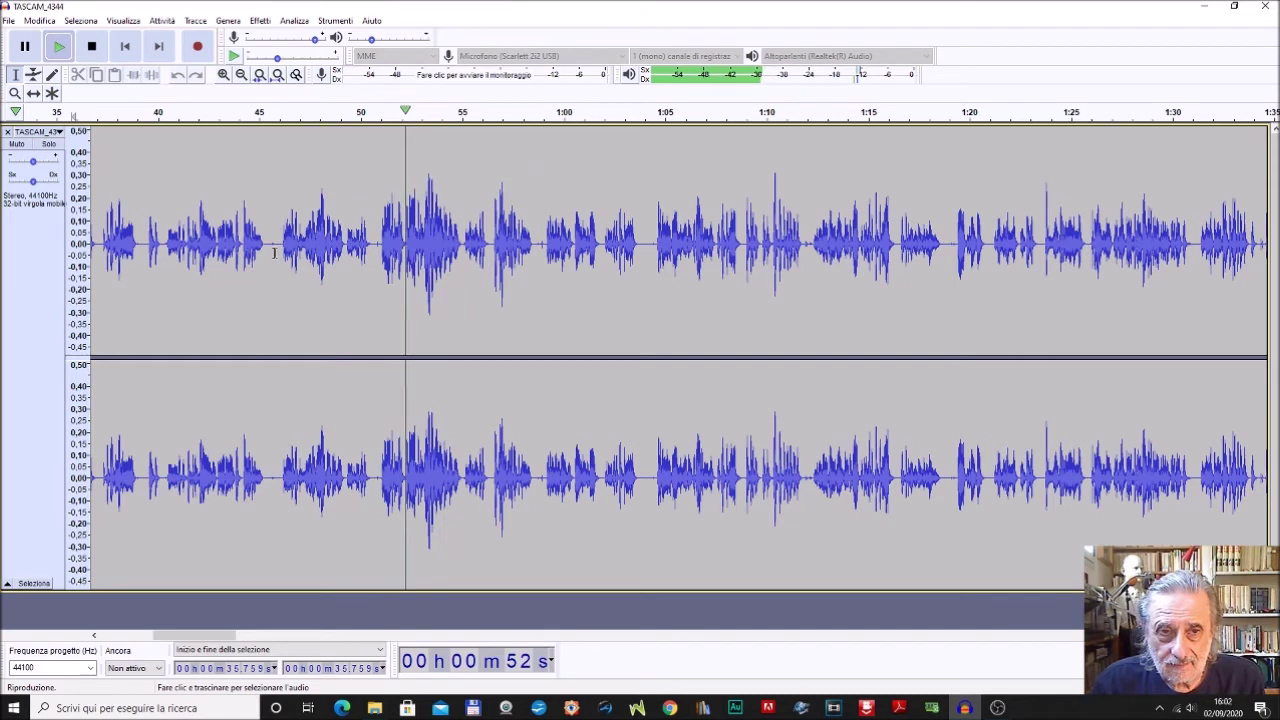
{"action": "left_click", "coordinate": [276, 254]}
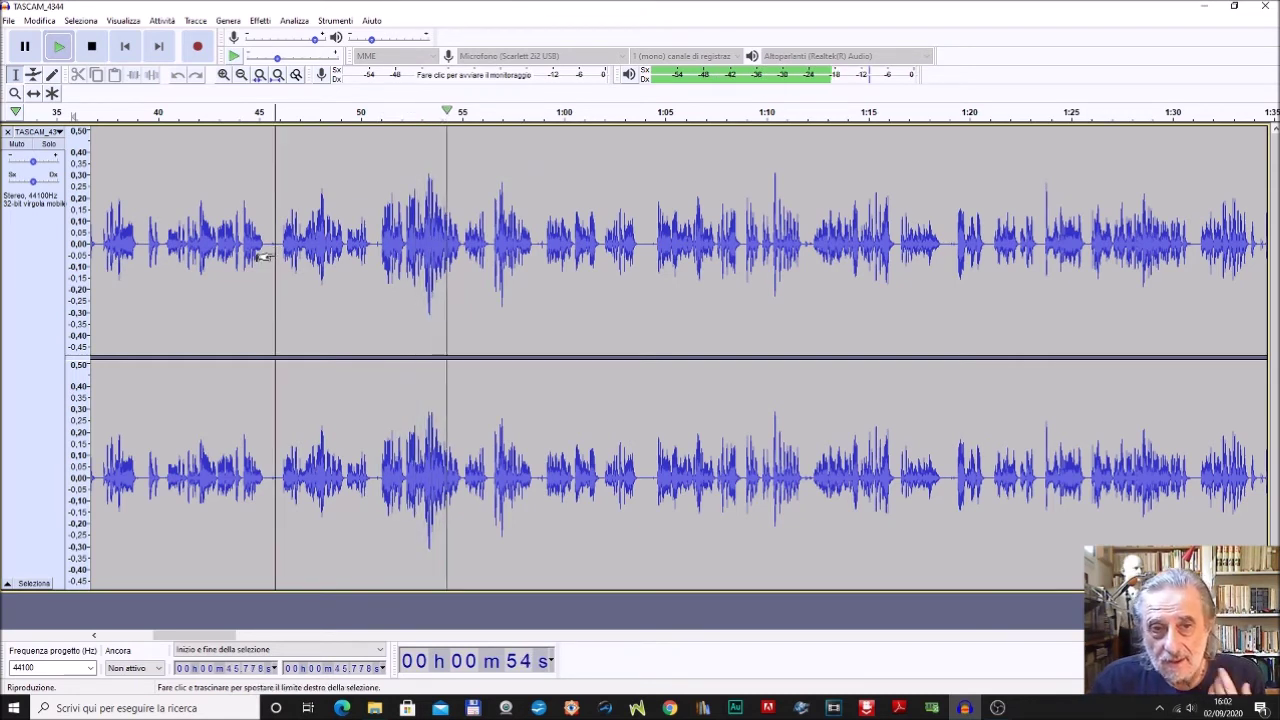
{"action": "key", "text": "space"}
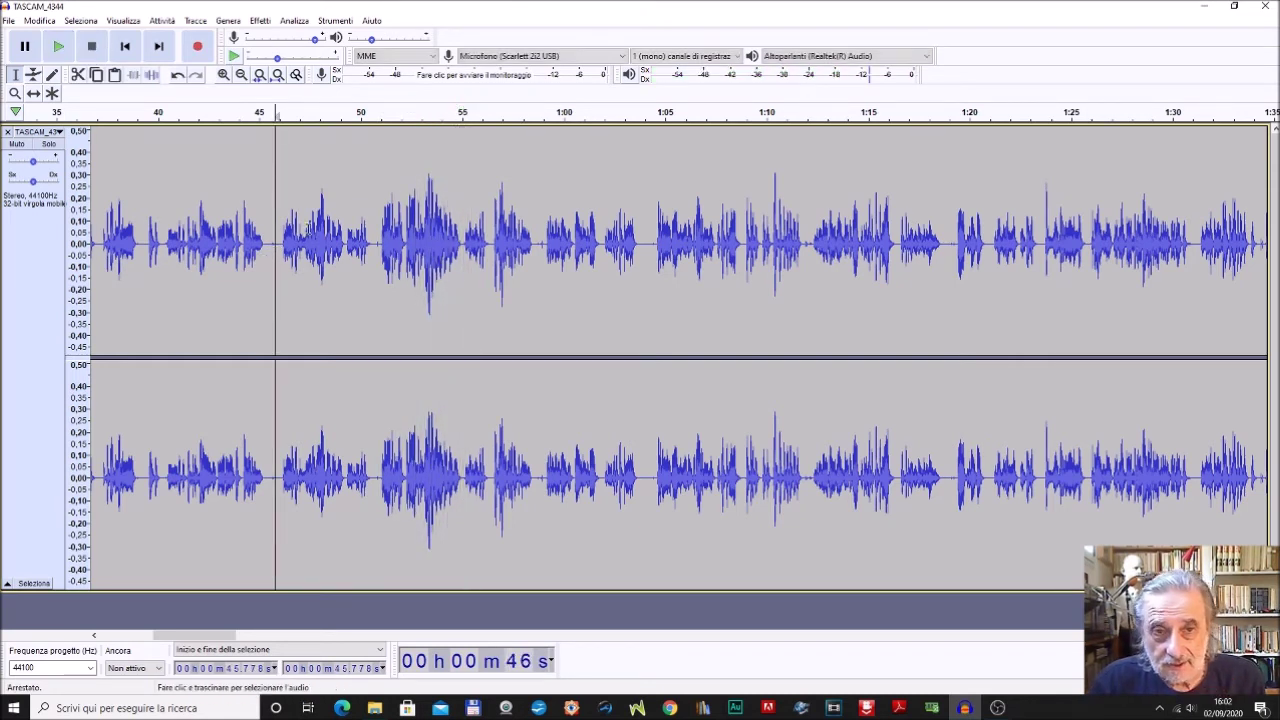
Cut the spoken phrase from about 45.98 to 52.14 seconds out of the track
{"action": "left_click", "coordinate": [279, 252]}
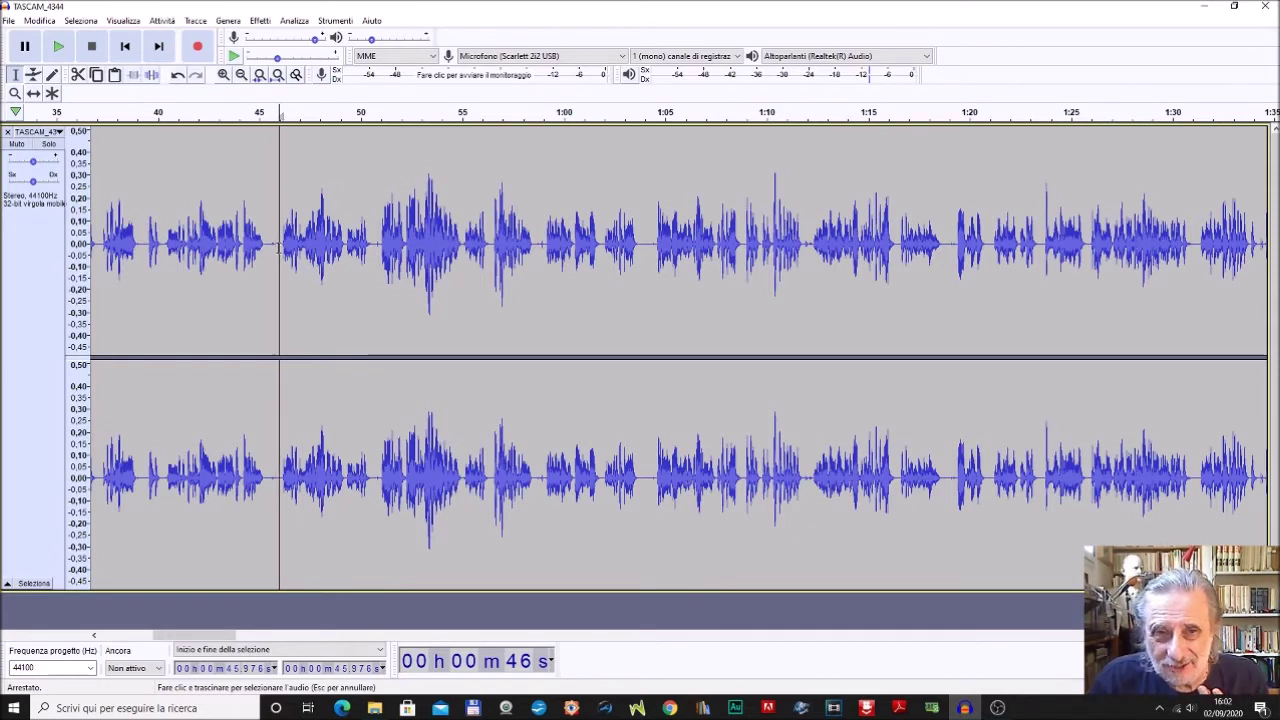
{"action": "left_click_drag", "start_coordinate": [279, 250], "coordinate": [403, 392]}
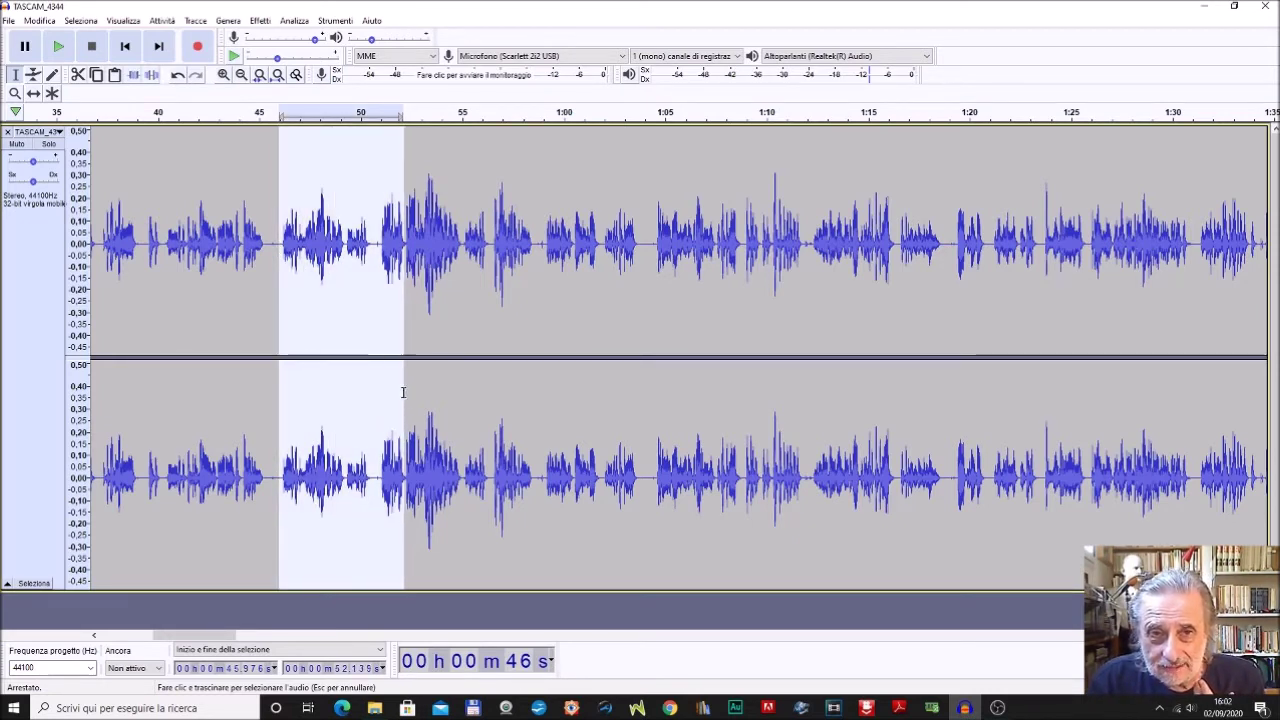
{"action": "left_click", "coordinate": [77, 80]}
Listen on from the cut at about 45.98 seconds and cut out the phrase from about 52.34 to 57.81 seconds
{"action": "left_click", "coordinate": [58, 46]}
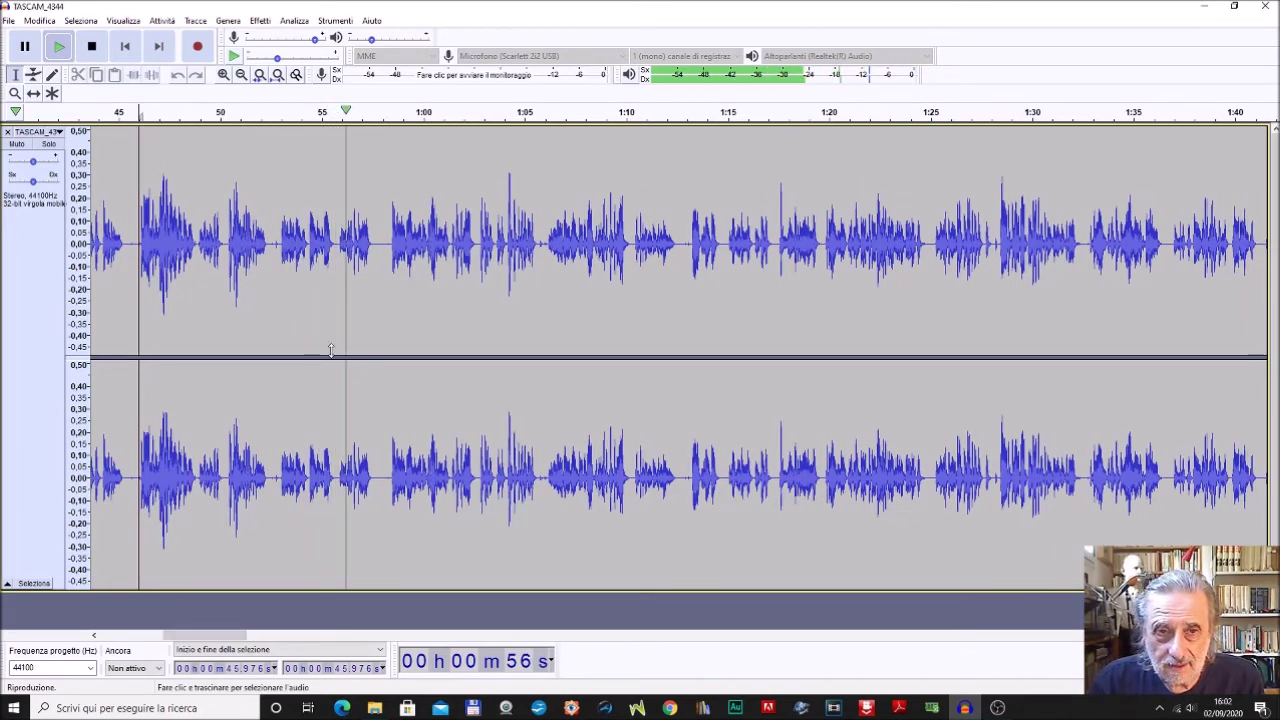
{"action": "left_click_drag", "start_coordinate": [275, 243], "coordinate": [266, 243]}
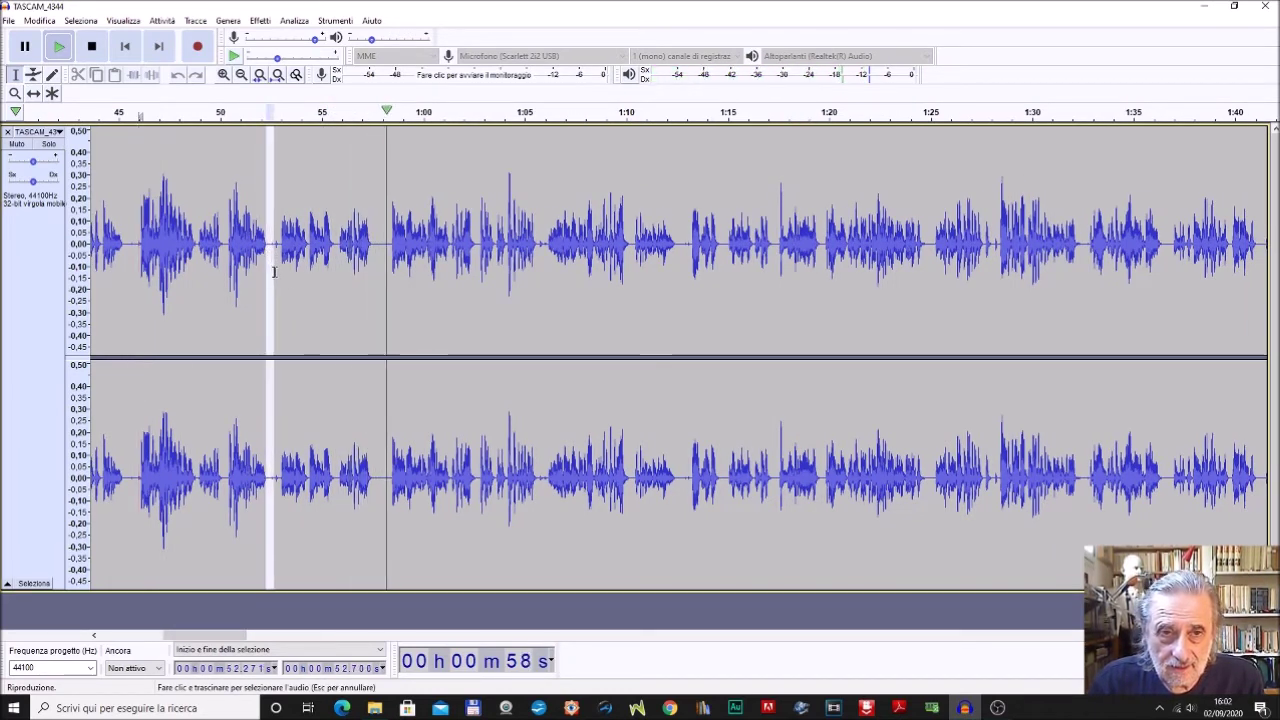
{"action": "left_click_drag", "start_coordinate": [378, 270], "coordinate": [267, 343]}
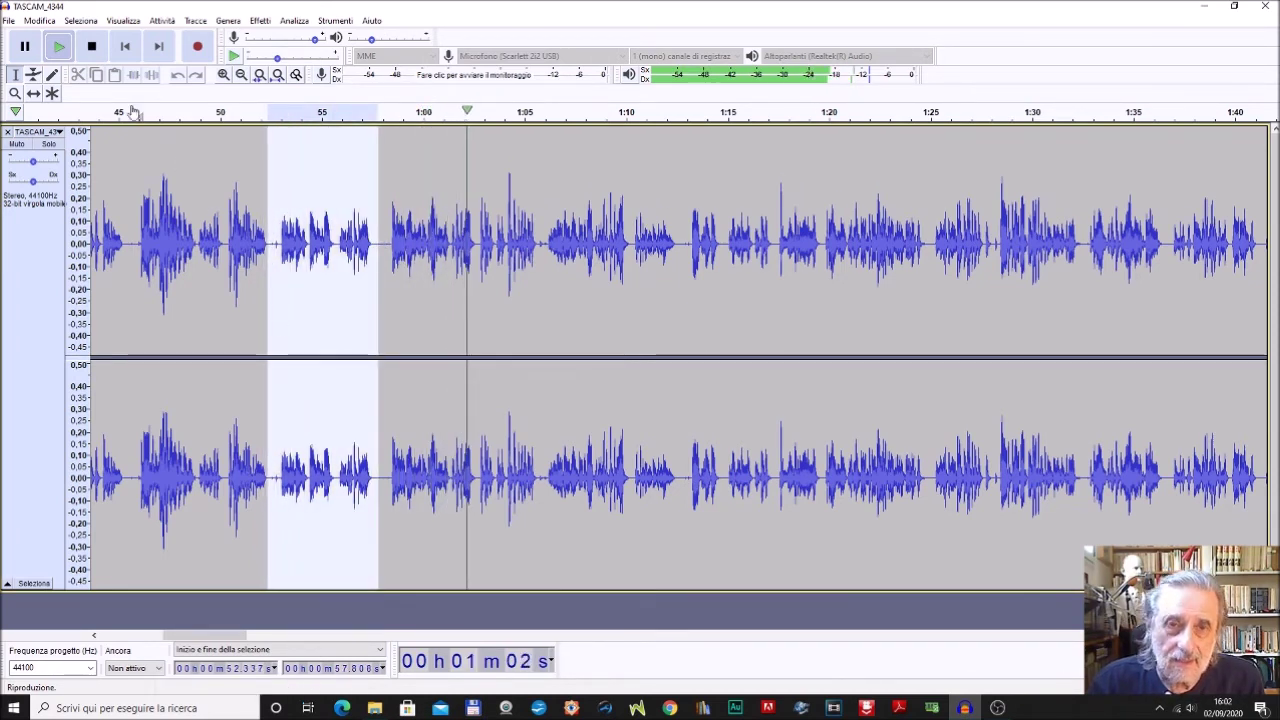
{"action": "left_click", "coordinate": [90, 47]}
{"action": "left_click", "coordinate": [78, 74]}
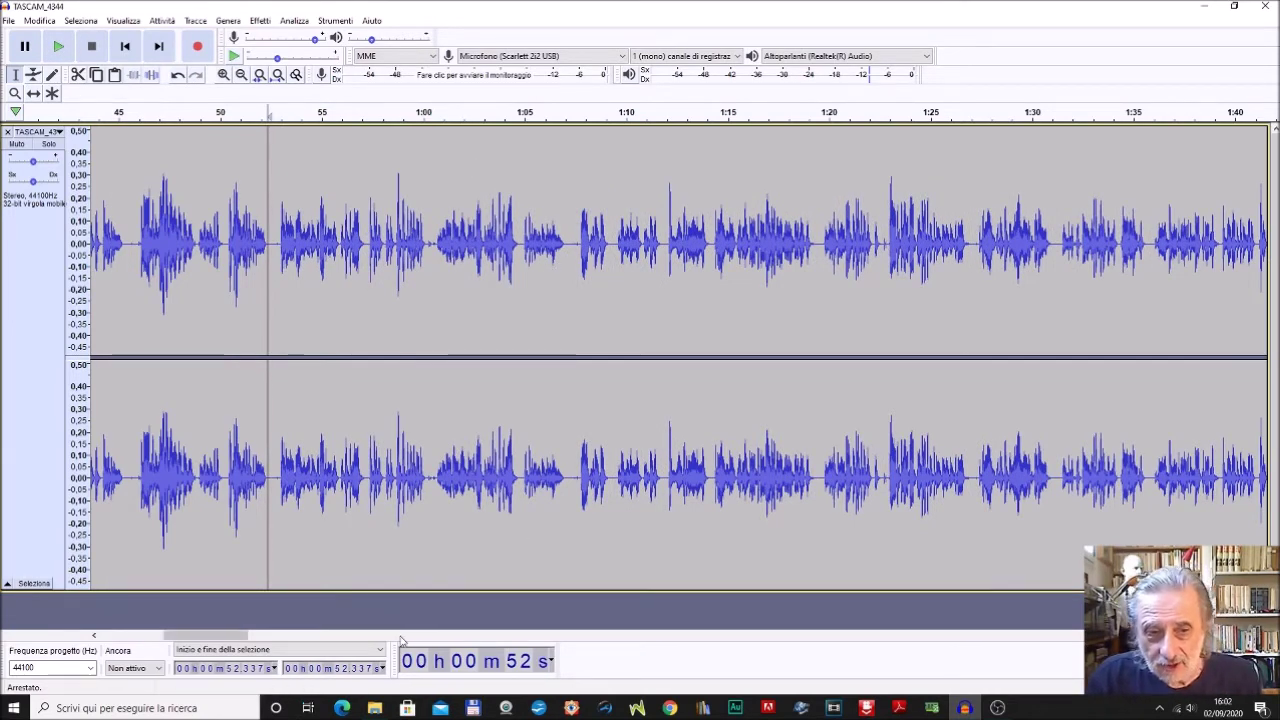
Shorten the long silent pause at about 25 seconds by cutting out the stretch from about 24.98 to 25.51 seconds
{"action": "left_click_drag", "start_coordinate": [205, 635], "coordinate": [158, 632]}
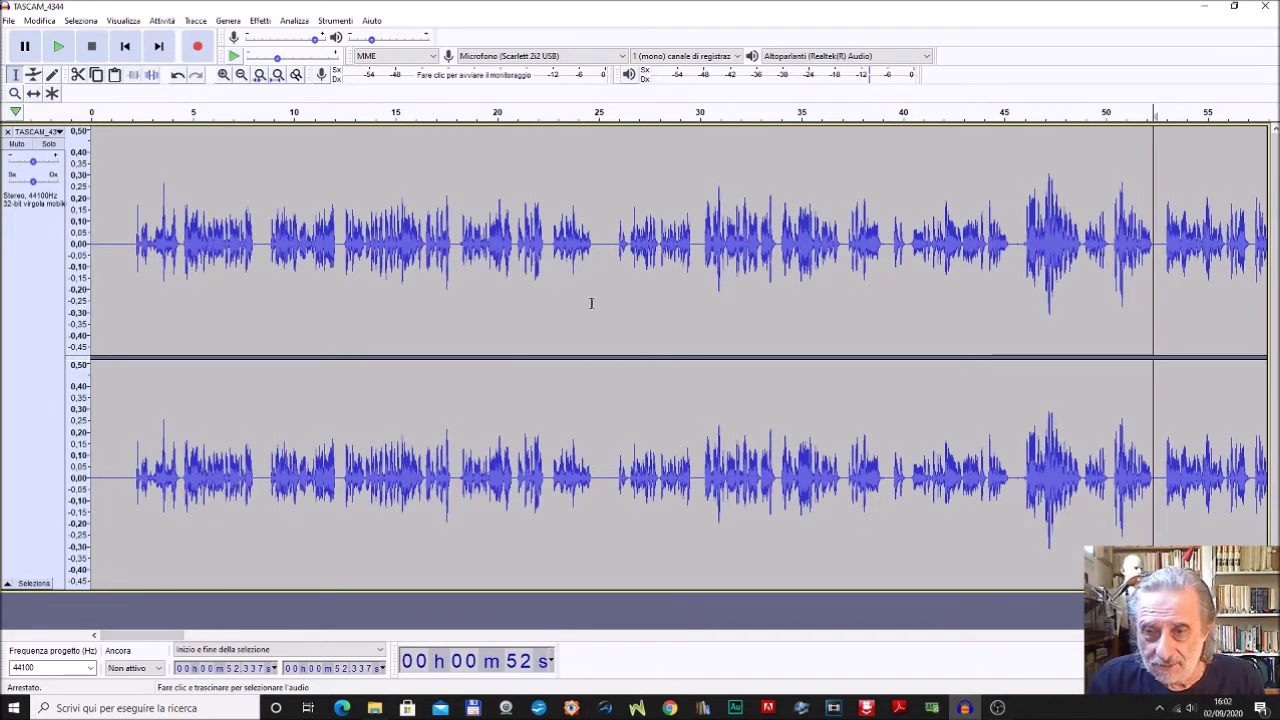
{"action": "left_click", "coordinate": [590, 250]}
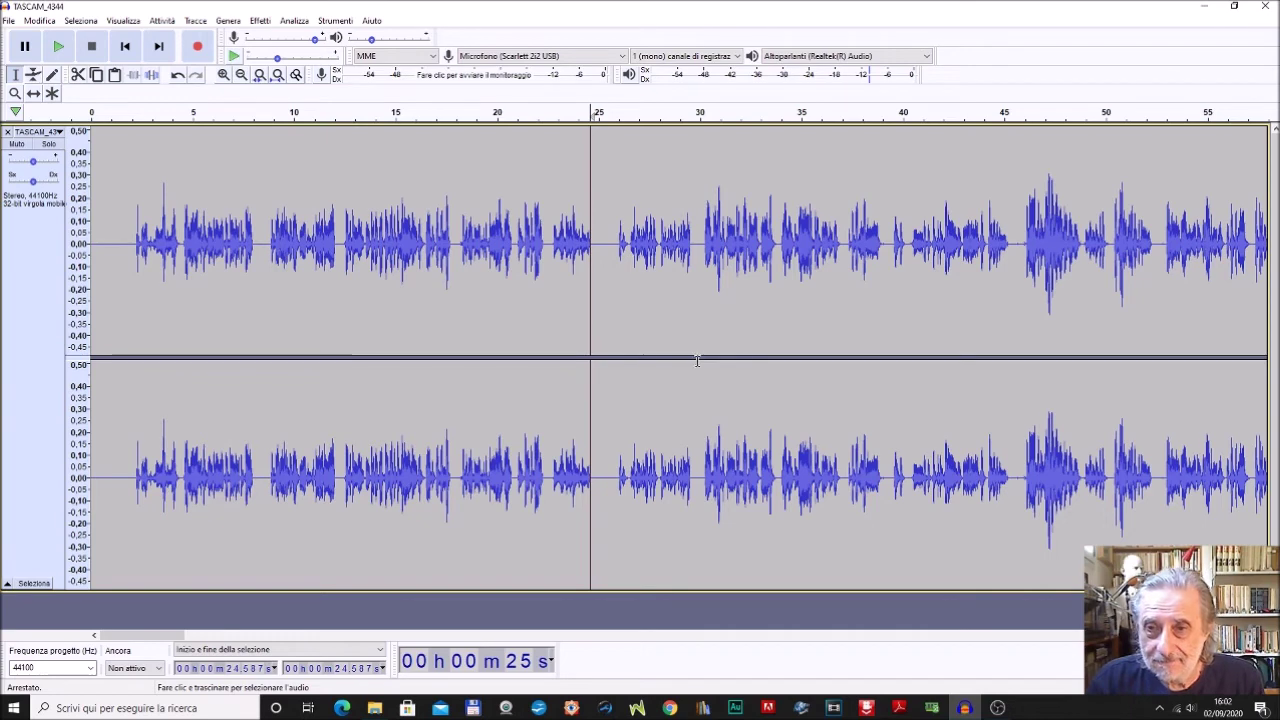
{"action": "scroll", "coordinate": [720, 362], "scroll_direction": "right", "scroll_amount": 1}
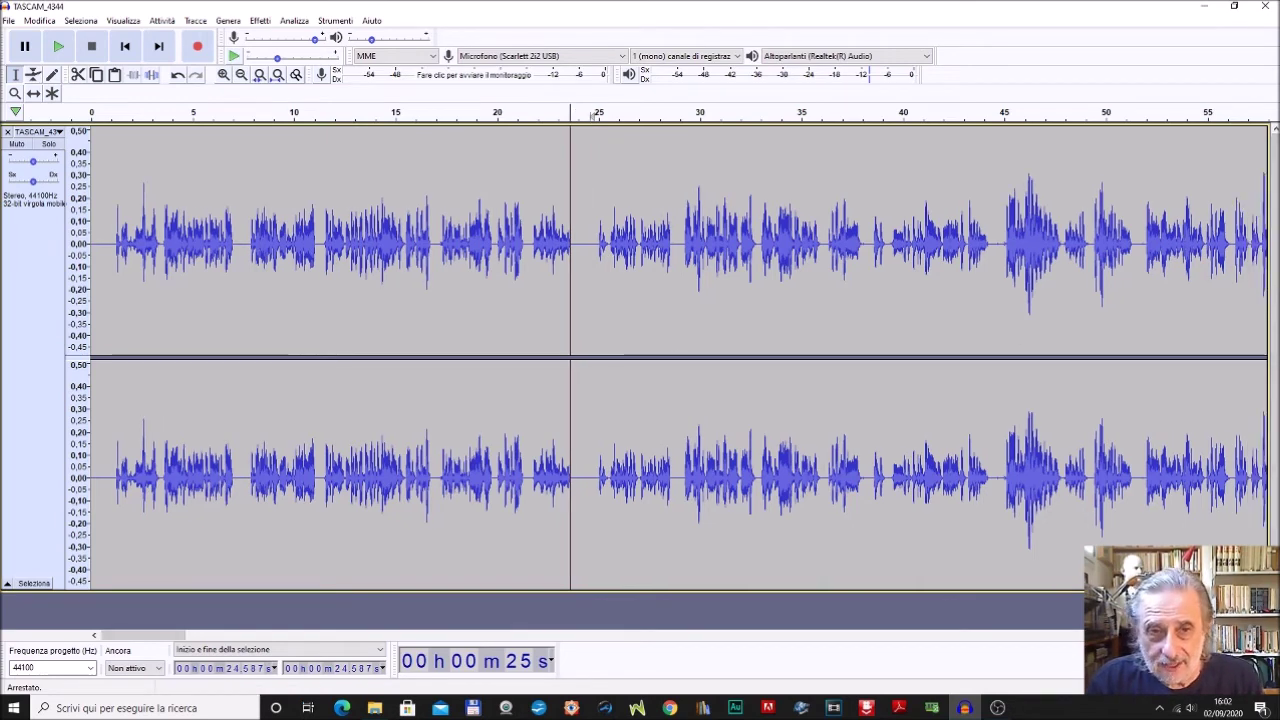
{"action": "scroll", "coordinate": [680, 356], "scroll_direction": "right", "scroll_amount": 10}
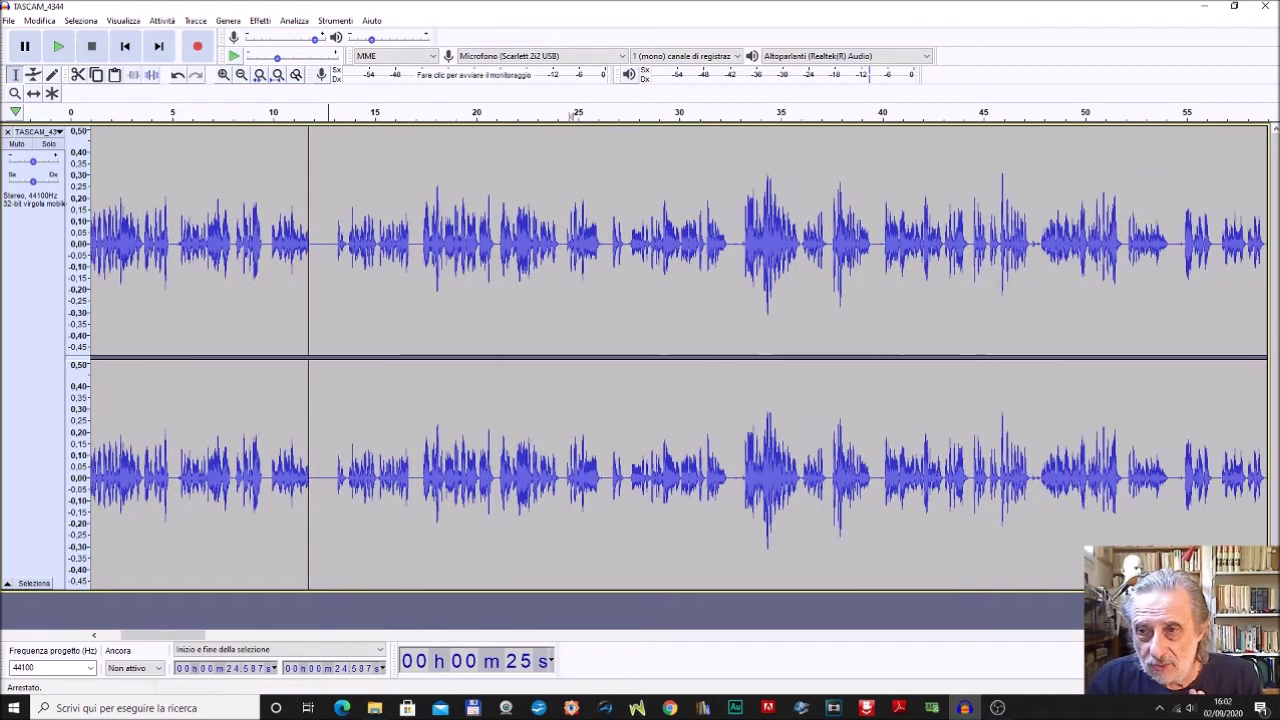
{"action": "scroll", "coordinate": [688, 356], "scroll_direction": "right", "scroll_amount": 1}
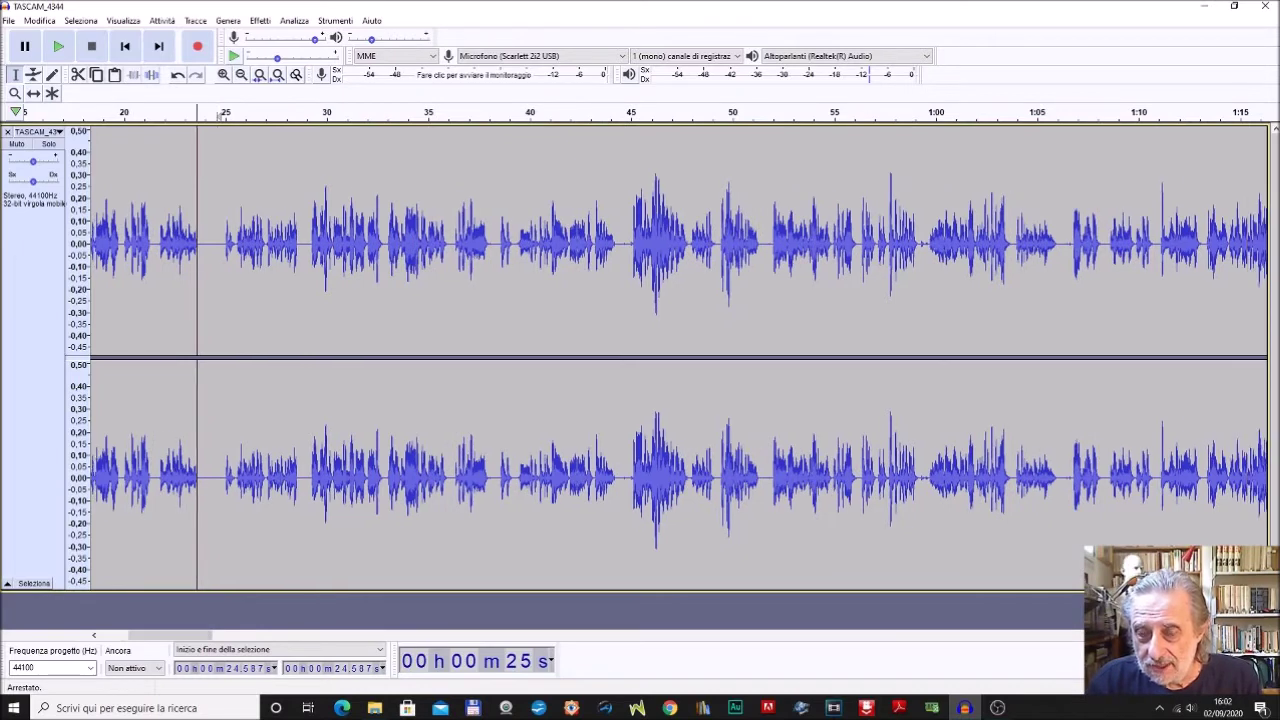
{"action": "scroll", "coordinate": [138, 640], "scroll_direction": "left", "scroll_amount": 10}
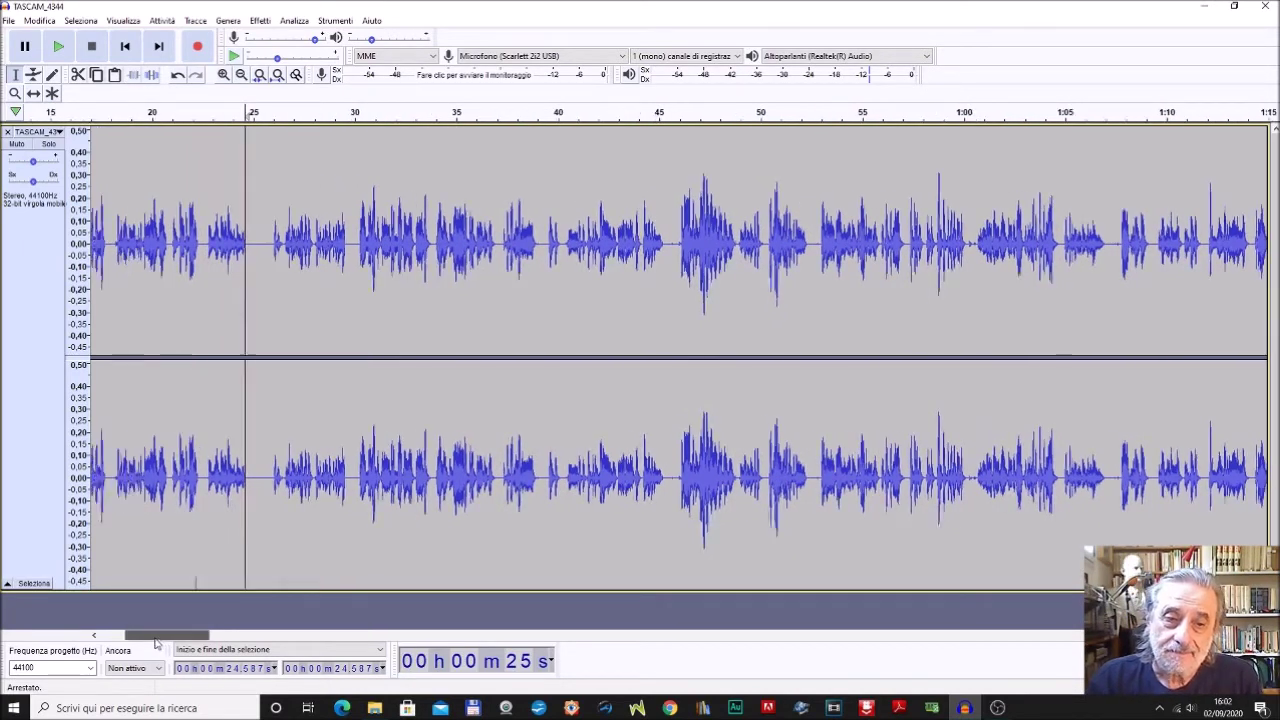
{"action": "scroll", "coordinate": [138, 643], "scroll_direction": "left", "scroll_amount": 3}
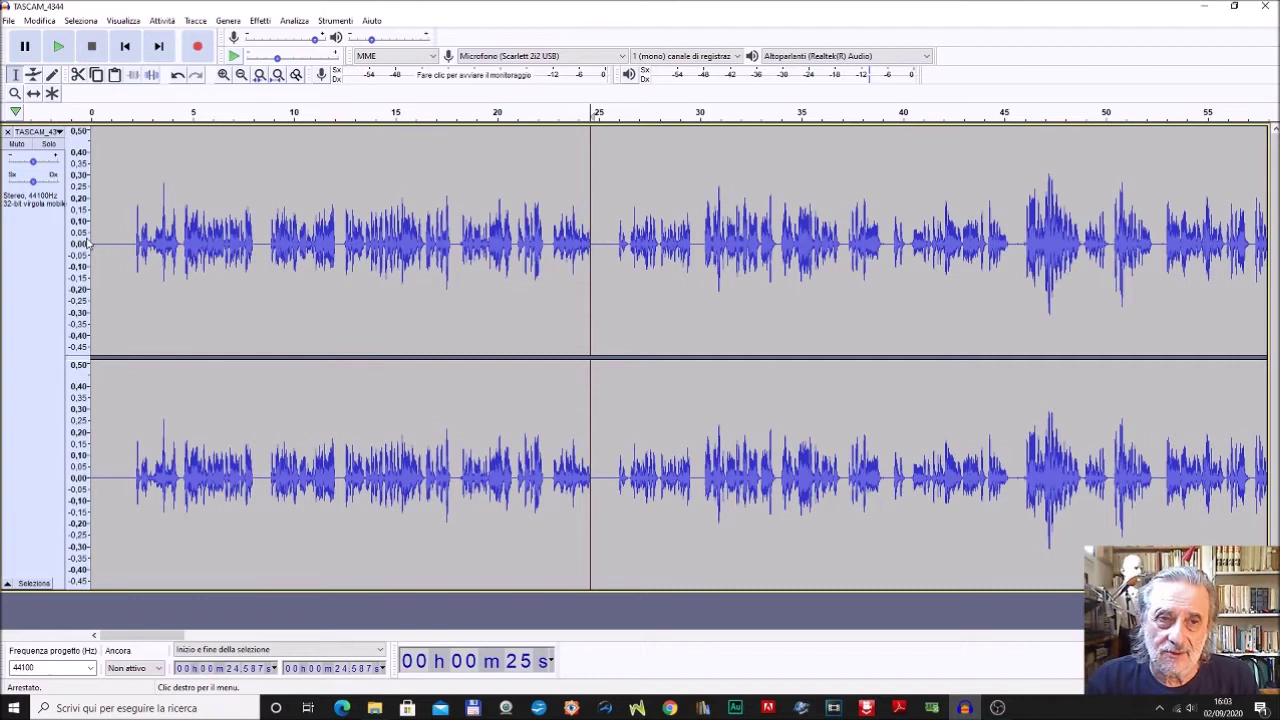
{"action": "left_click_drag", "start_coordinate": [597, 255], "coordinate": [608, 255]}
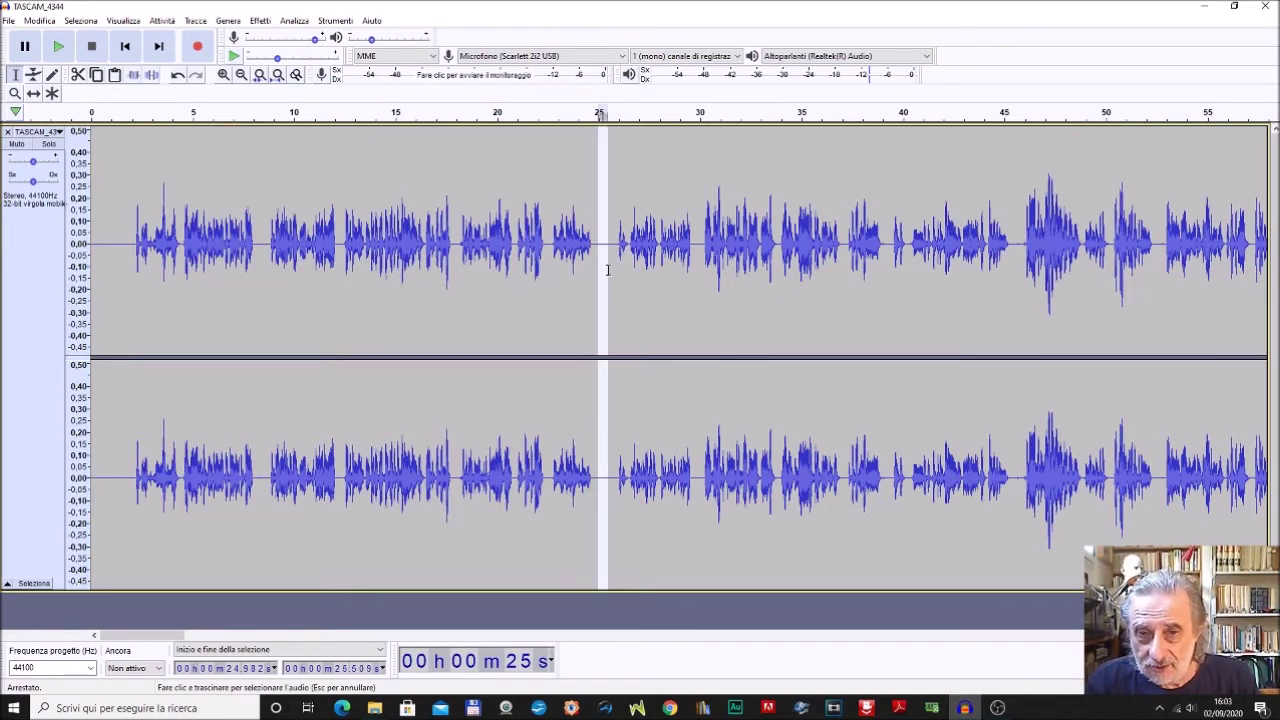
{"action": "left_click", "coordinate": [77, 74]}
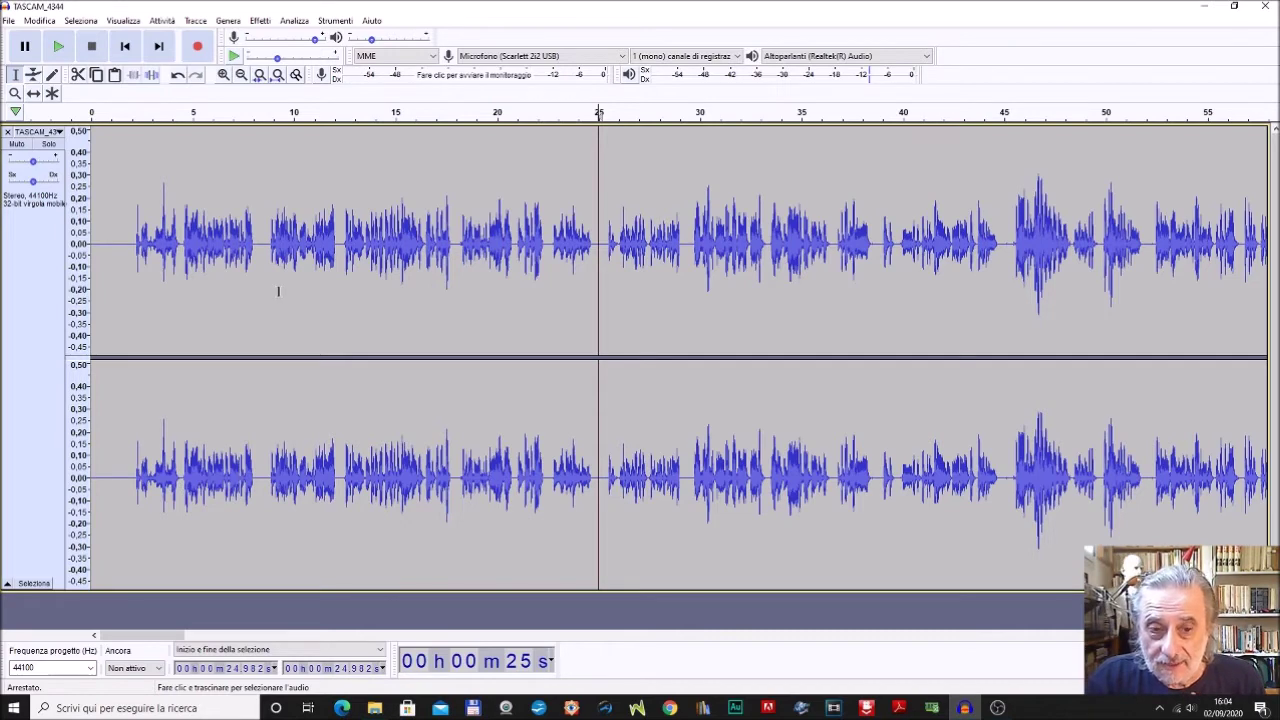
Reduce the voice track's height, then add a new stereo track below it and set that track to solo
{"action": "left_click_drag", "start_coordinate": [512, 592], "coordinate": [536, 370]}
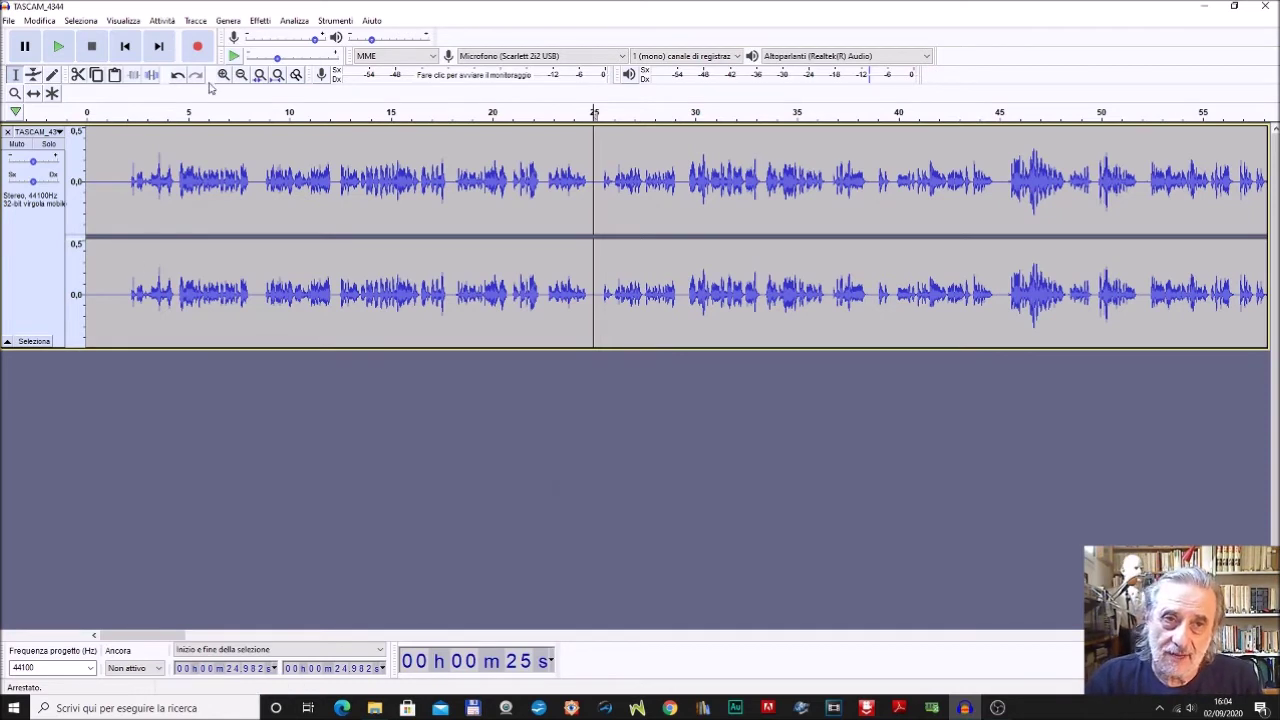
{"action": "left_click", "coordinate": [195, 21]}
{"action": "mouse_move", "coordinate": [210, 38]}
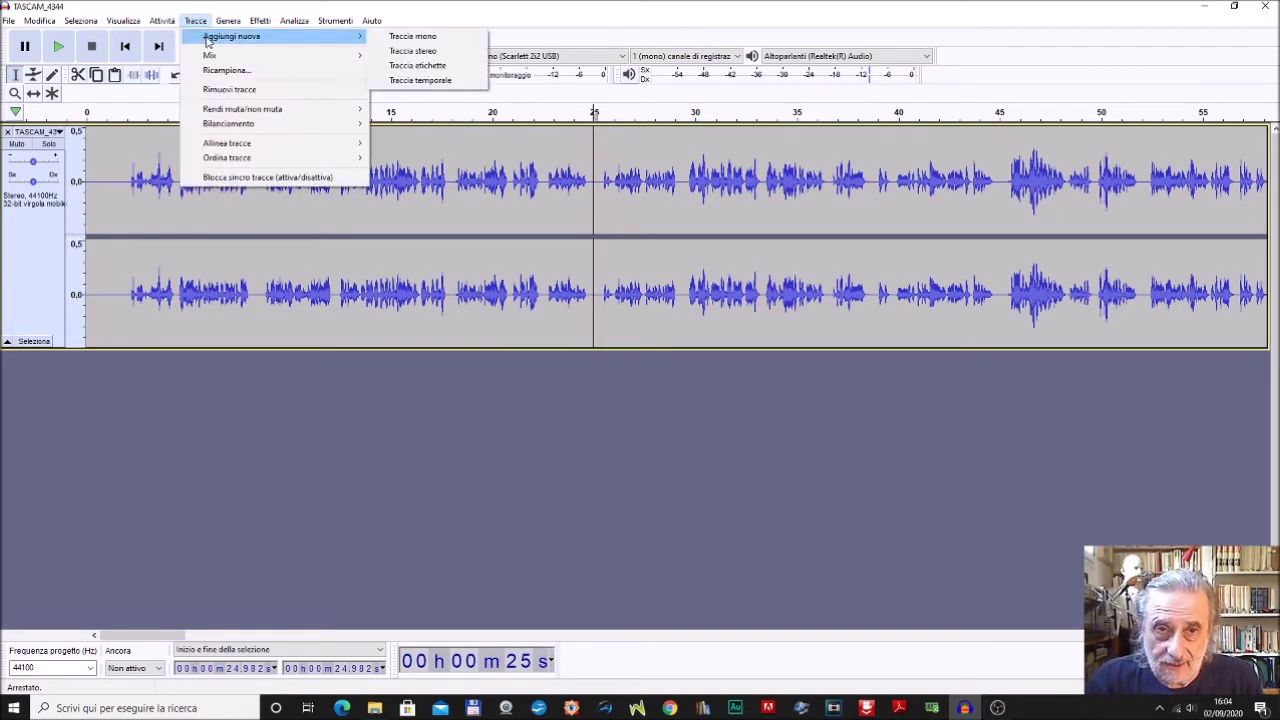
{"action": "left_click", "coordinate": [420, 49]}
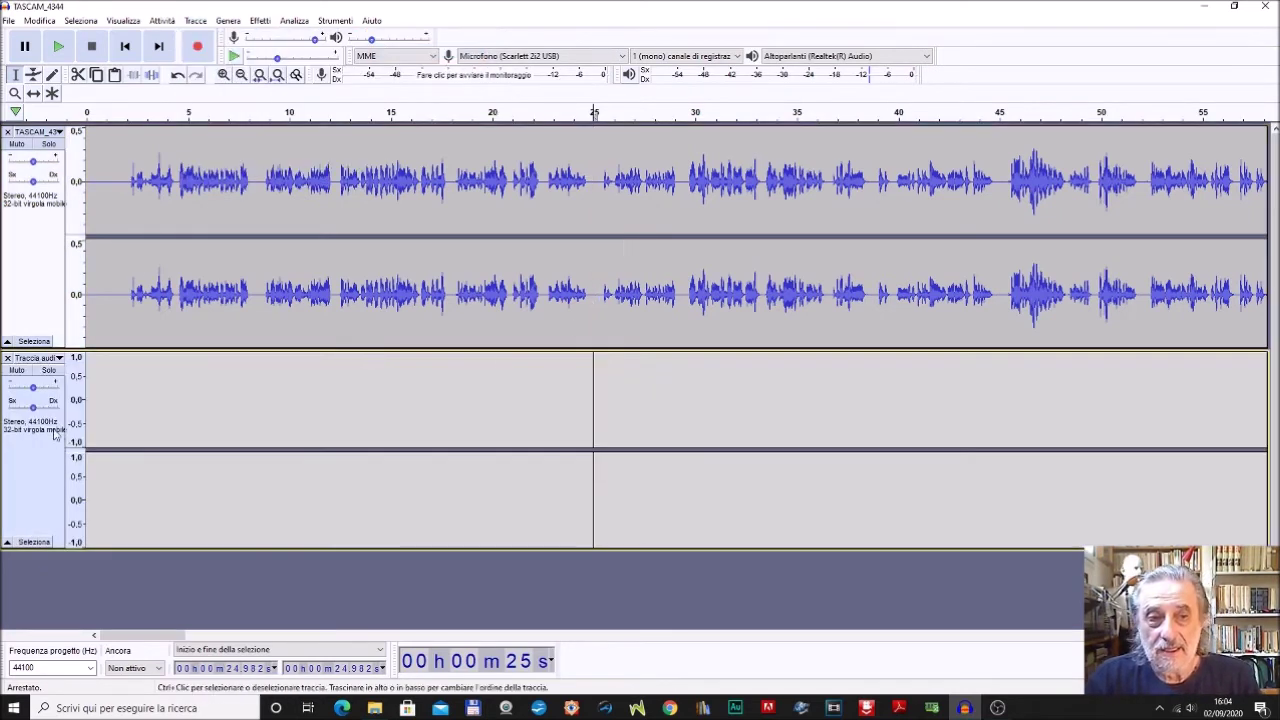
{"action": "left_click", "coordinate": [99, 382]}
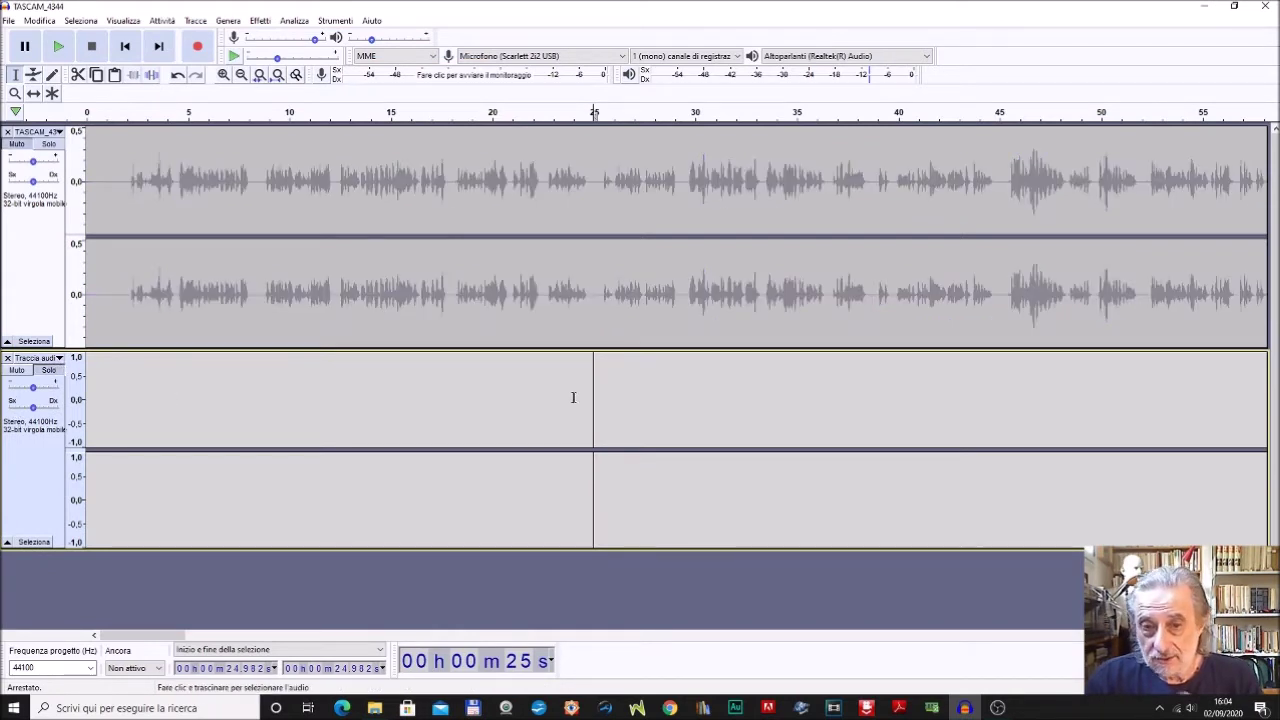
Record about 10 seconds of new speech and select its closing part from about 13:08.22 to 13:10.77
{"action": "left_click", "coordinate": [199, 47]}
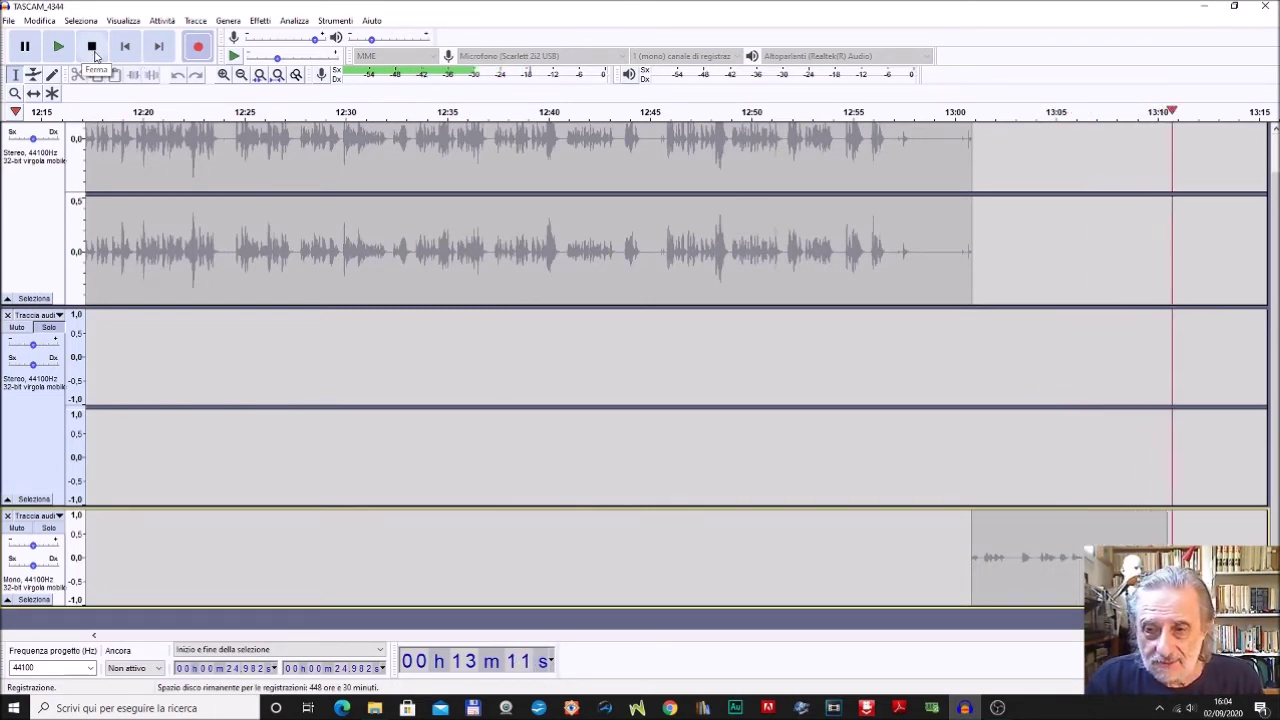
{"action": "left_click", "coordinate": [93, 47]}
{"action": "left_click_drag", "start_coordinate": [1121, 530], "coordinate": [1173, 530]}
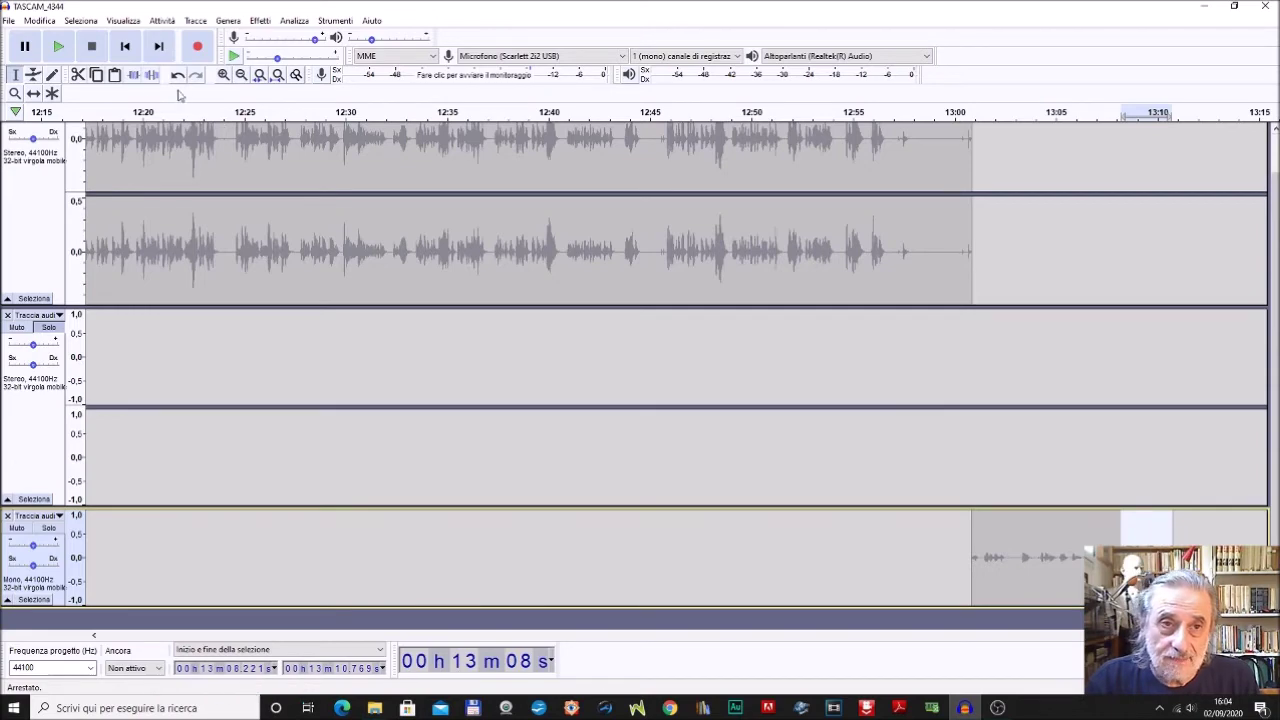
Paste the newly recorded speech into the pause of the voice recording at about 1:06.90
{"action": "left_click_drag", "start_coordinate": [1170, 636], "coordinate": [240, 580]}
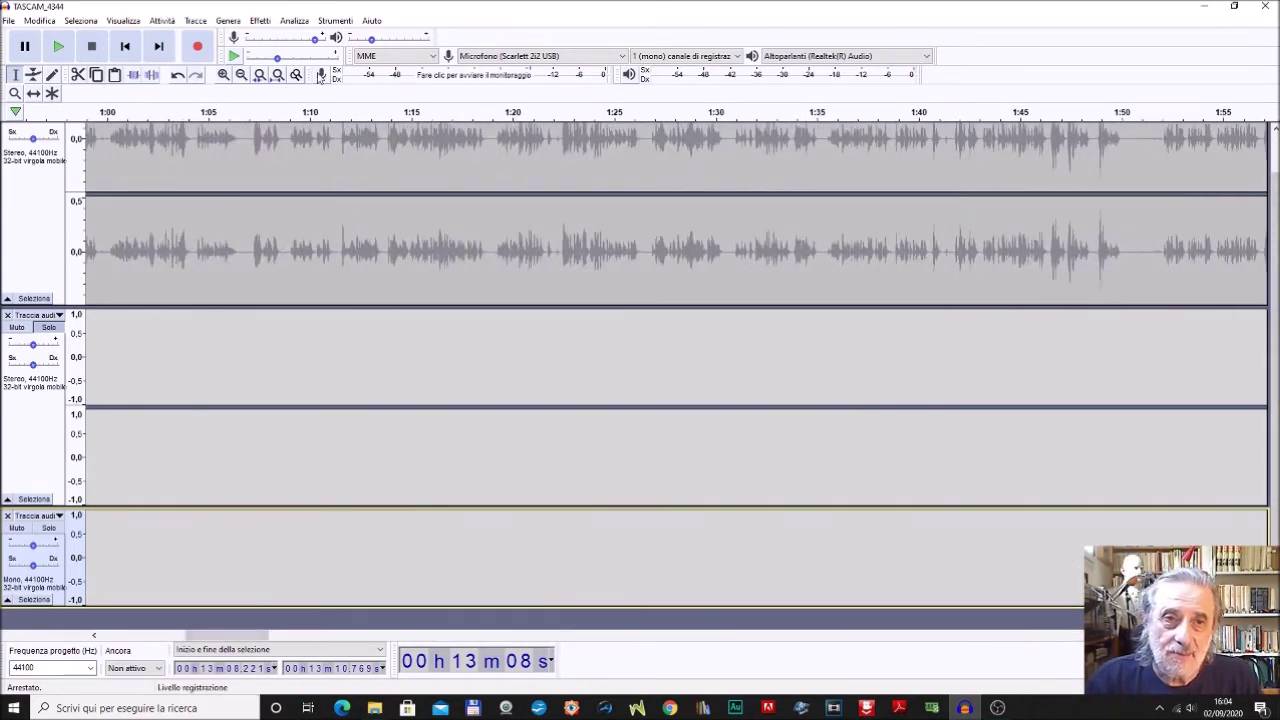
{"action": "left_click", "coordinate": [247, 167]}
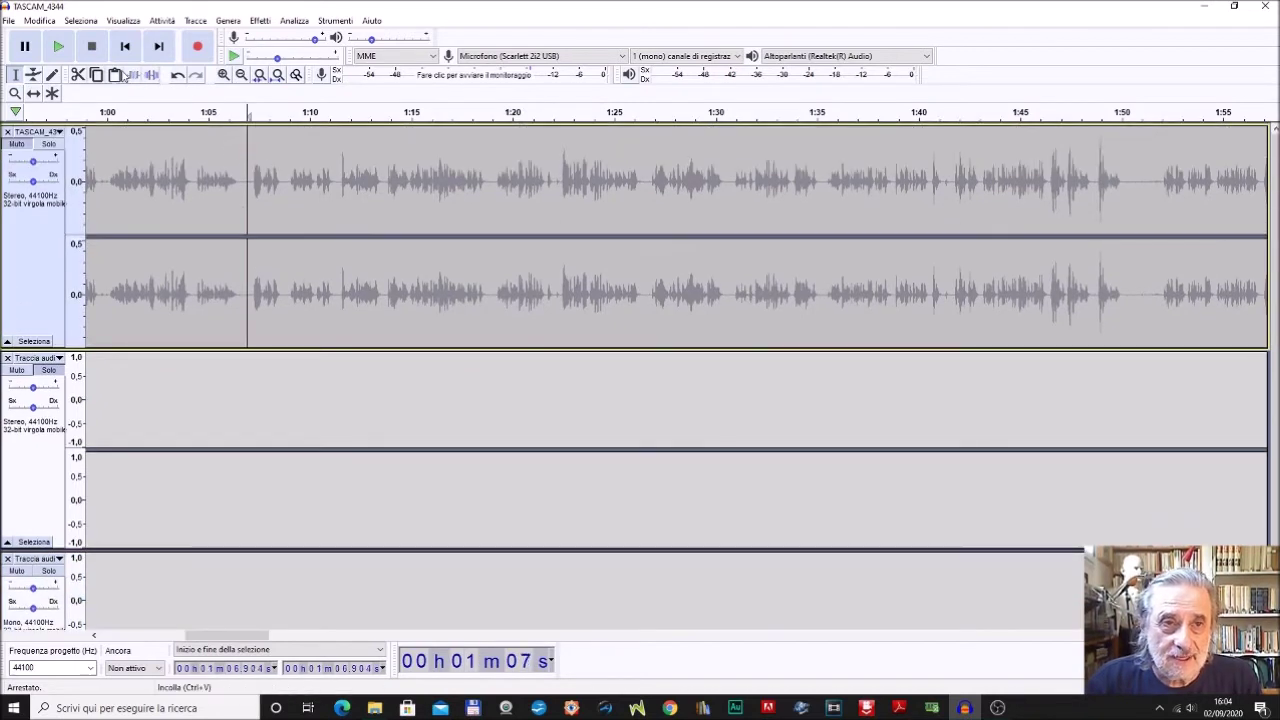
{"action": "left_click", "coordinate": [116, 76]}
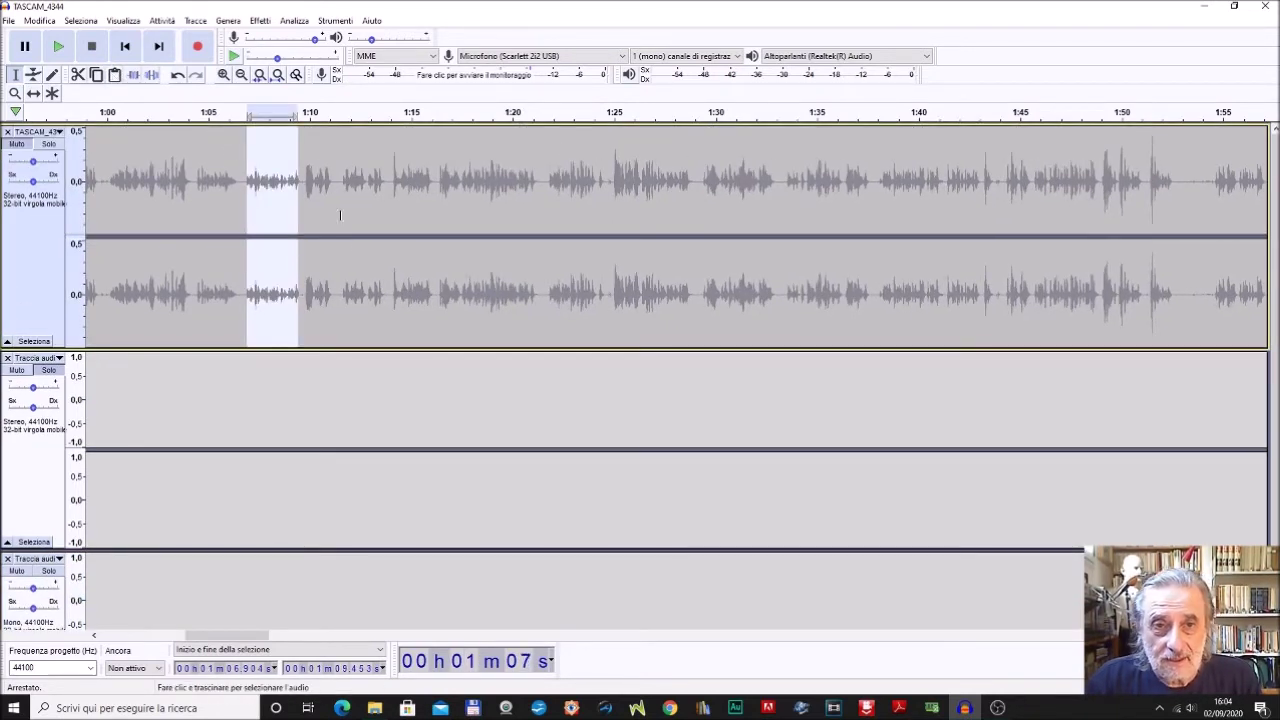
Cut the original phrase from about 1:09.67 to 1:11.59 and place the cursor before the inserted speech at about 1:06.84
{"action": "left_click_drag", "start_coordinate": [341, 183], "coordinate": [303, 183]}
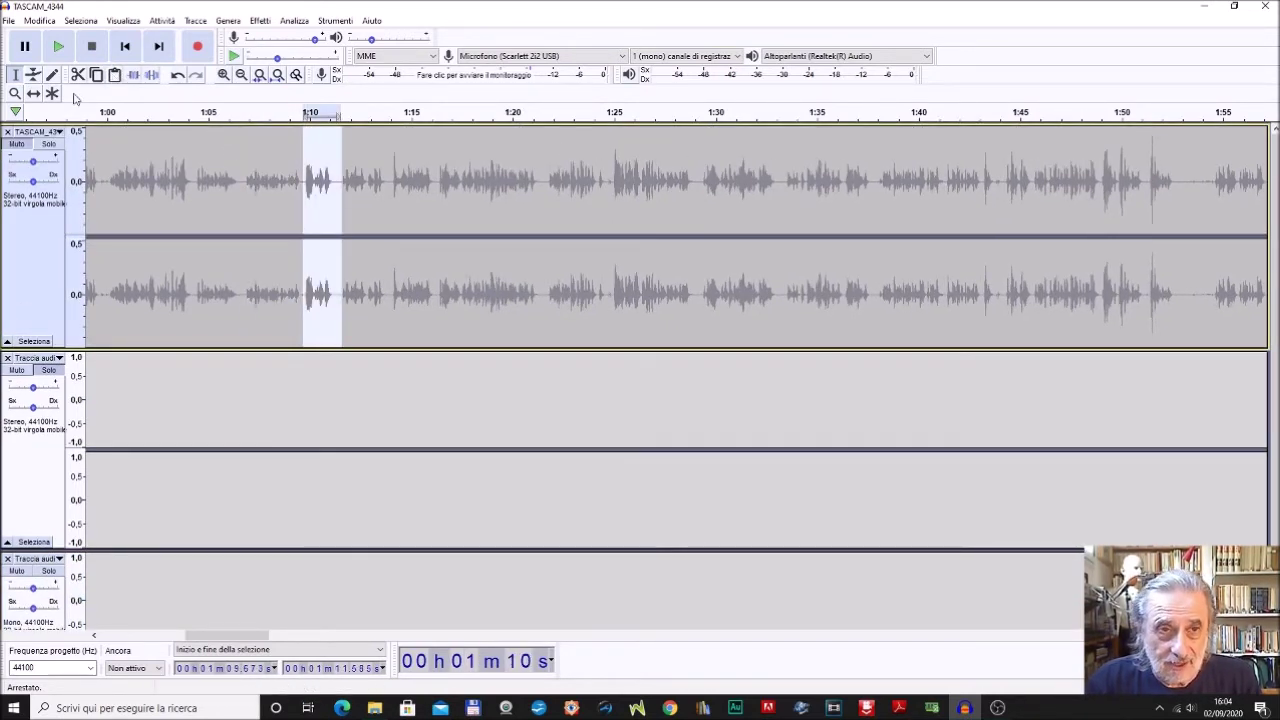
{"action": "left_click", "coordinate": [78, 77]}
{"action": "left_click", "coordinate": [245, 183]}
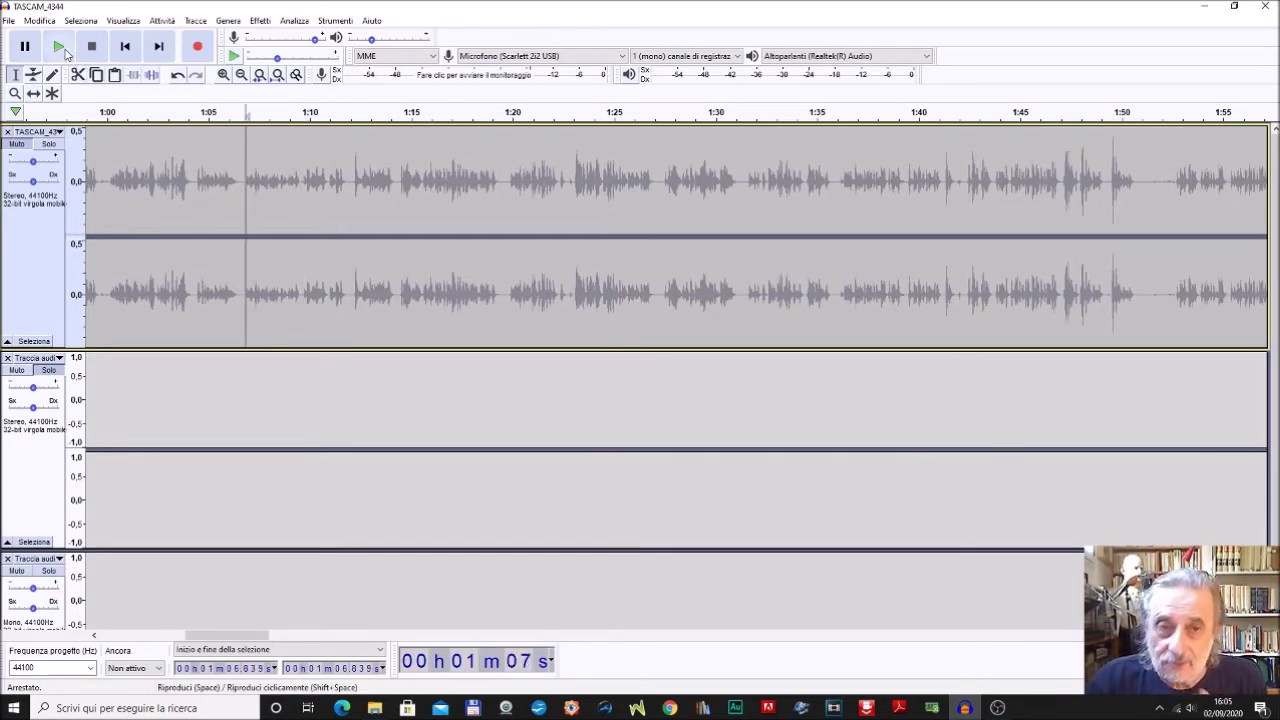
Delete the two extra tracks, then enlarge and unmute the remaining voice track
{"action": "left_click", "coordinate": [8, 358]}
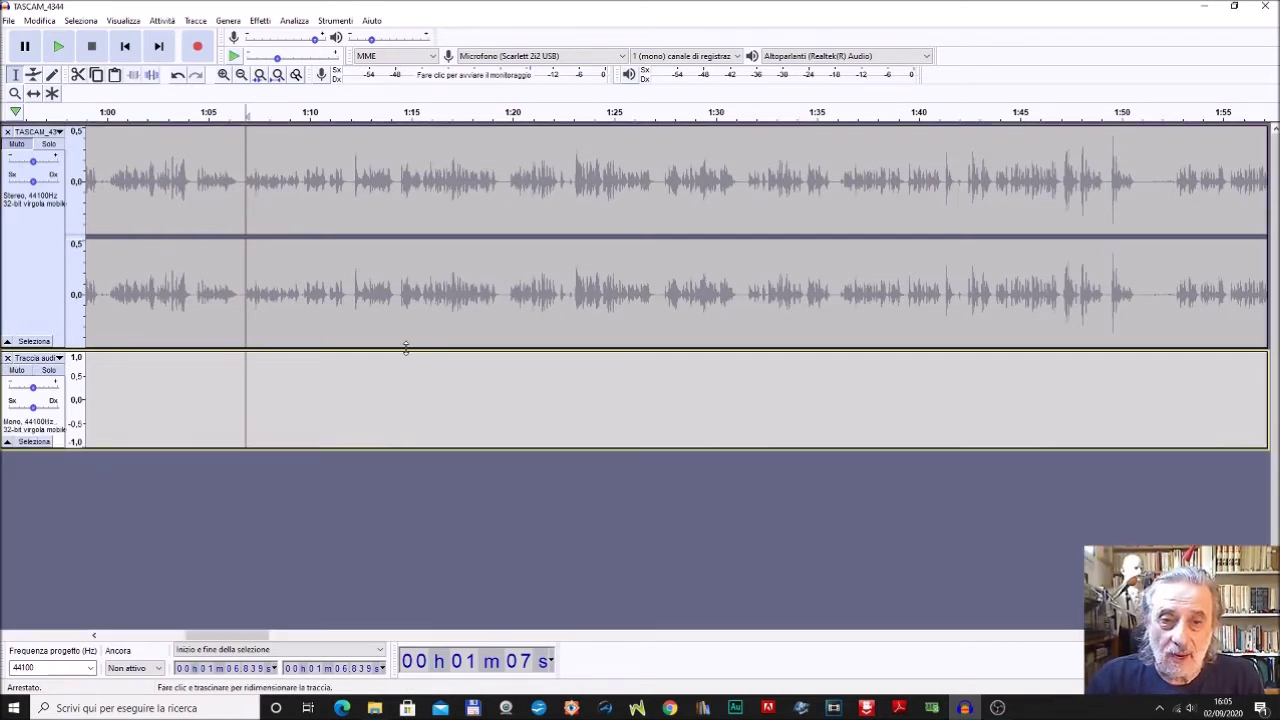
{"action": "left_click", "coordinate": [8, 358]}
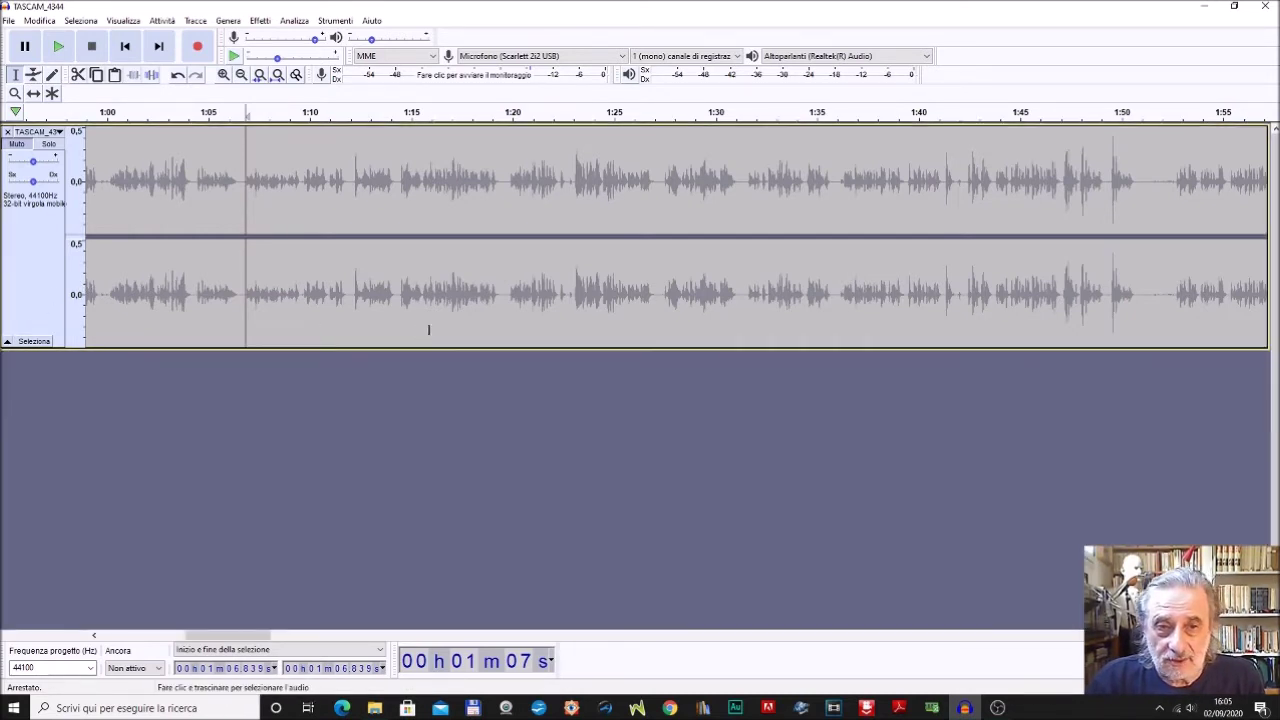
{"action": "left_click_drag", "start_coordinate": [448, 347], "coordinate": [509, 560]}
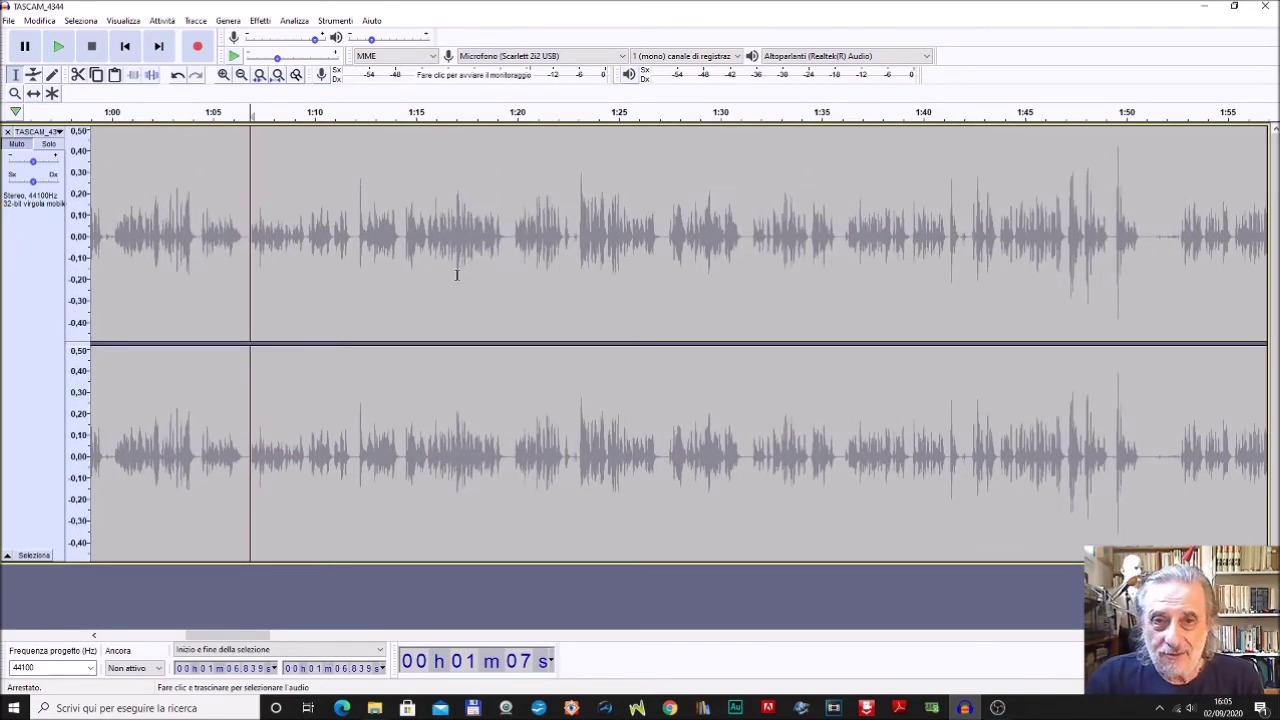
{"action": "left_click", "coordinate": [430, 238]}
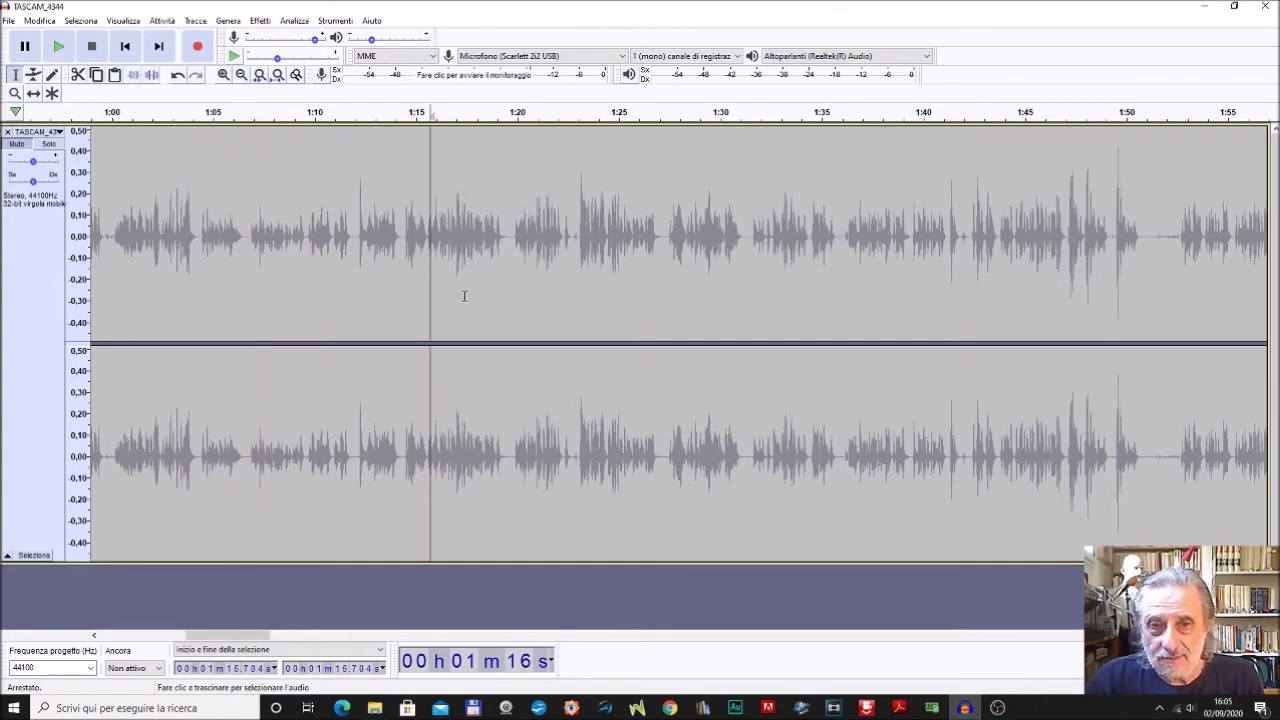
{"action": "left_click", "coordinate": [18, 147]}
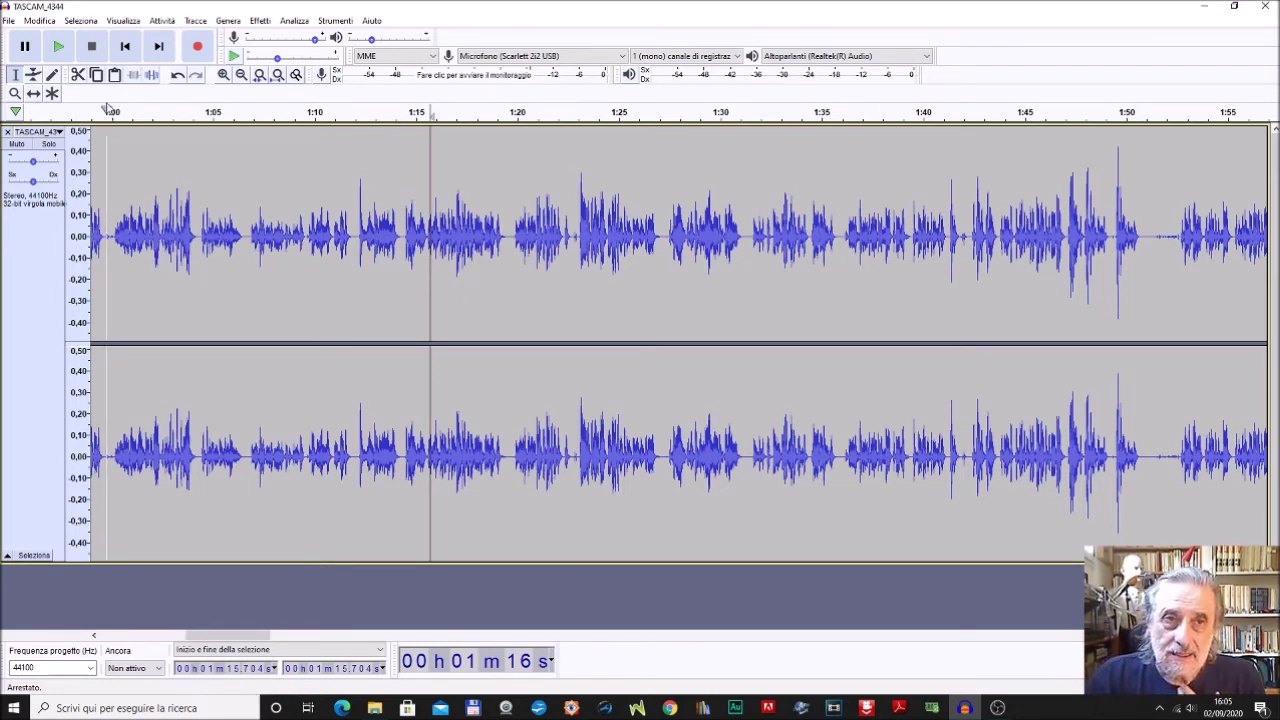
Listen from about 1:15.70, cut out the phrase from about 1:19.88 to 1:22.98 and play the speech from the cut
{"action": "left_click", "coordinate": [60, 57]}
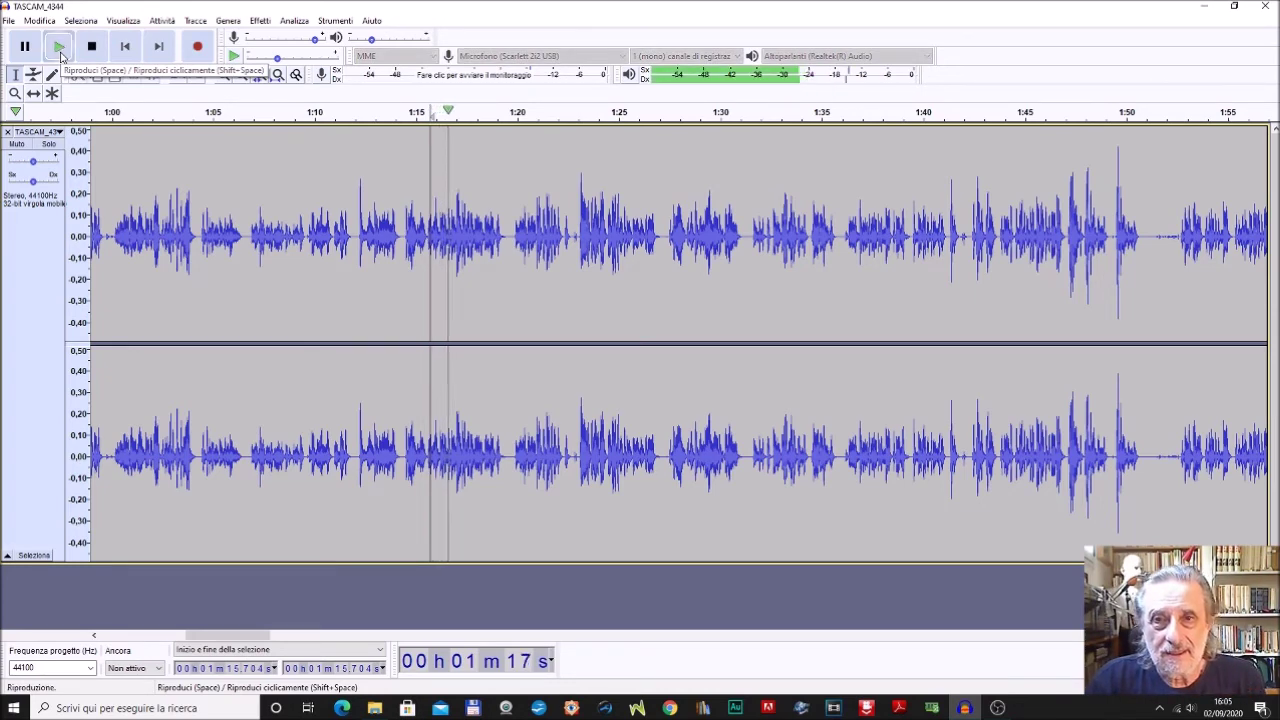
{"action": "left_click", "coordinate": [224, 76]}
{"action": "left_click", "coordinate": [224, 76]}
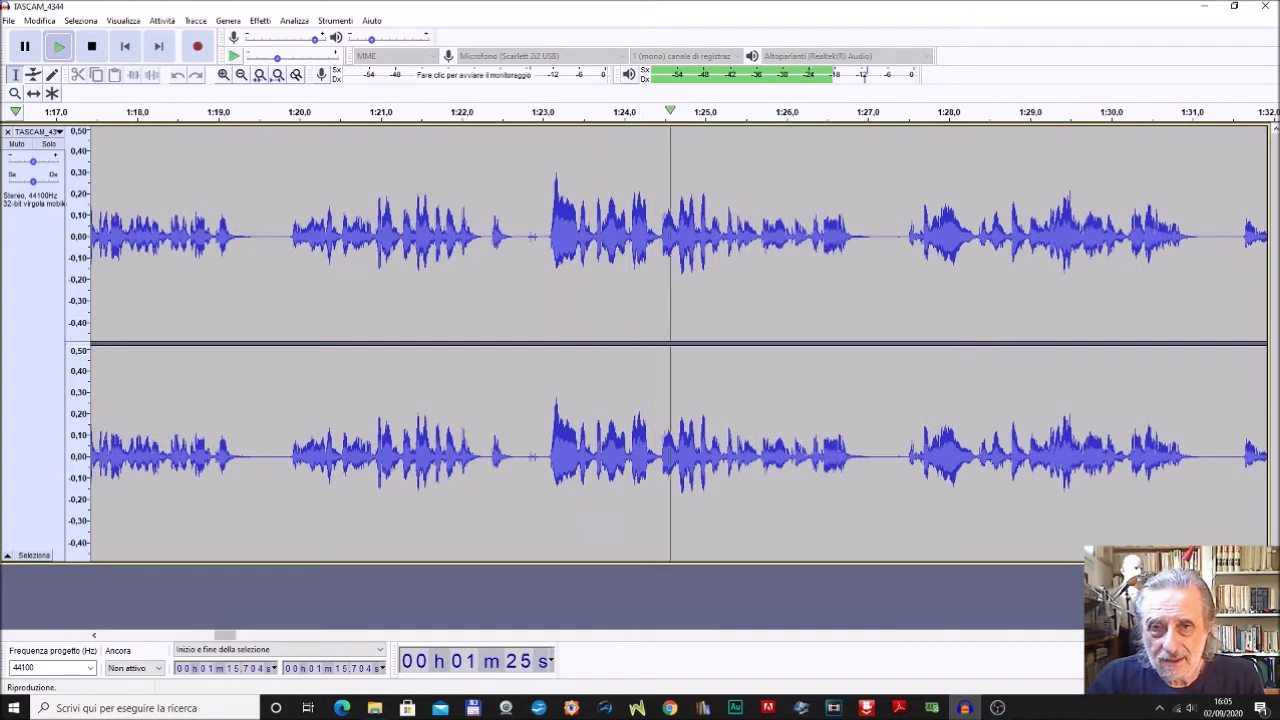
{"action": "left_click_drag", "start_coordinate": [289, 395], "coordinate": [540, 353]}
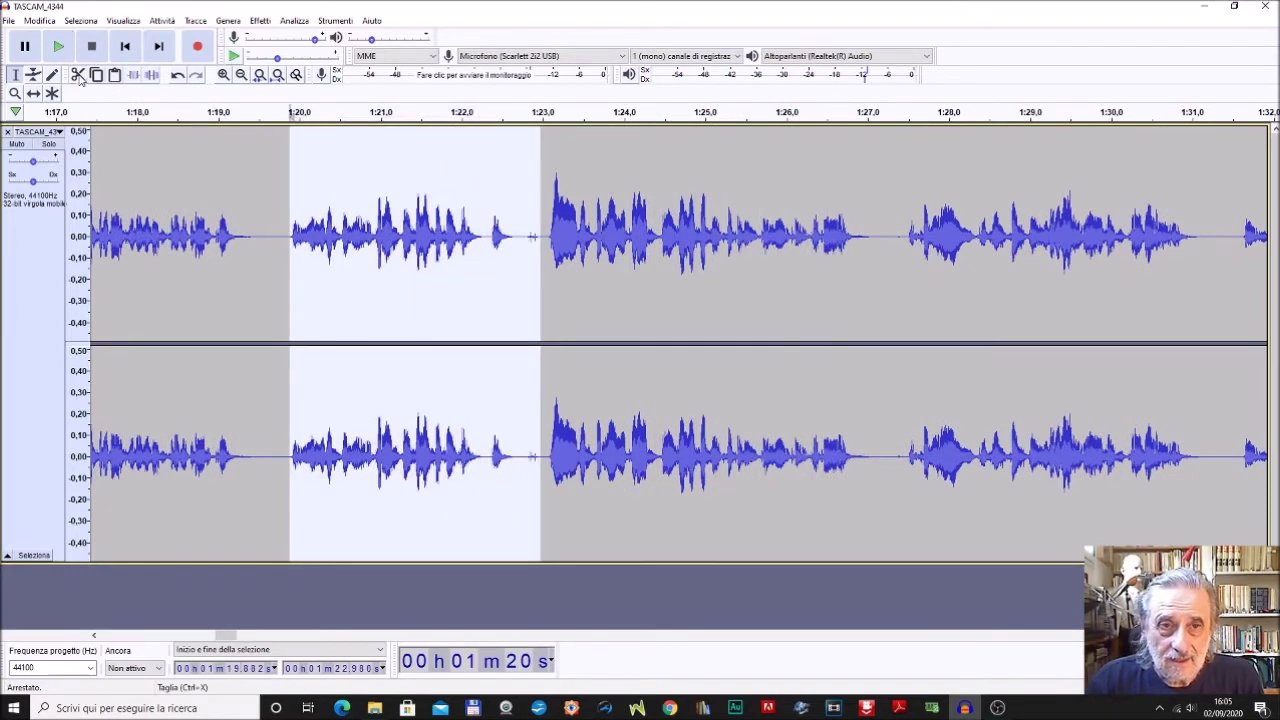
{"action": "left_click", "coordinate": [77, 74]}
{"action": "key", "text": "space"}
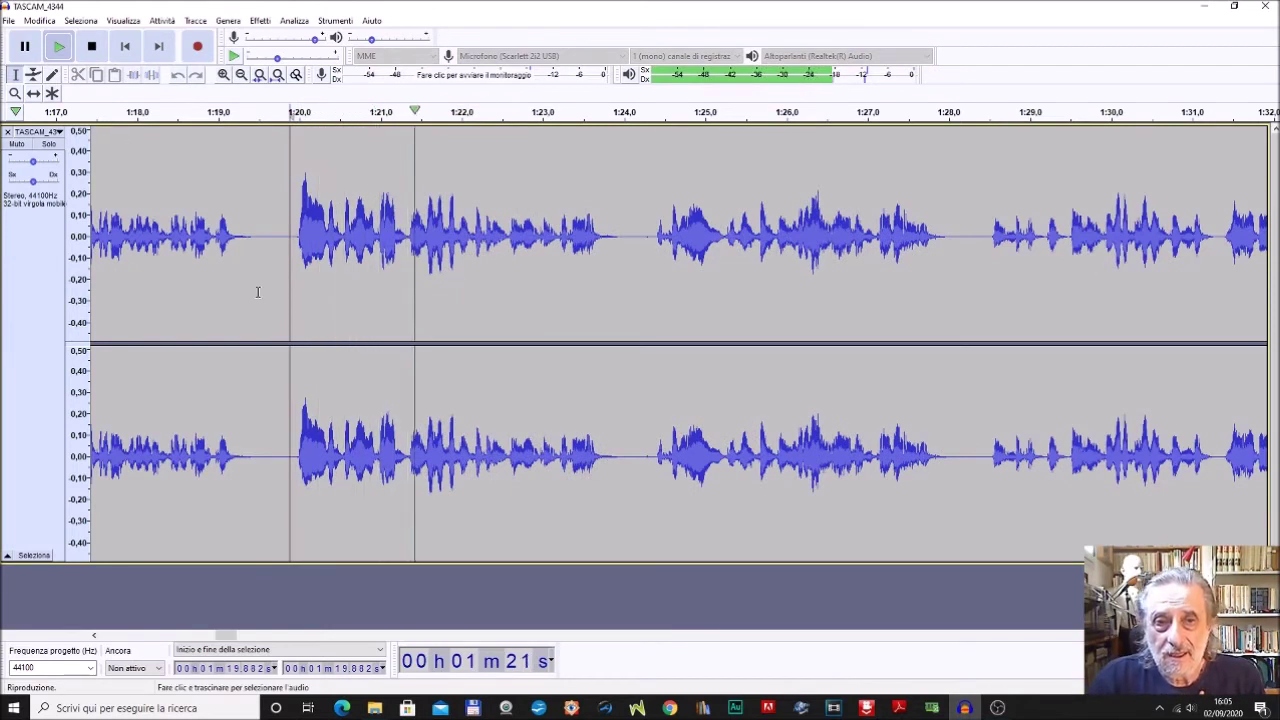
Select the phrase from about 1:19.98 to 1:23.67, examine its frequency spectrum and listen to the selection
{"action": "left_click", "coordinate": [92, 50]}
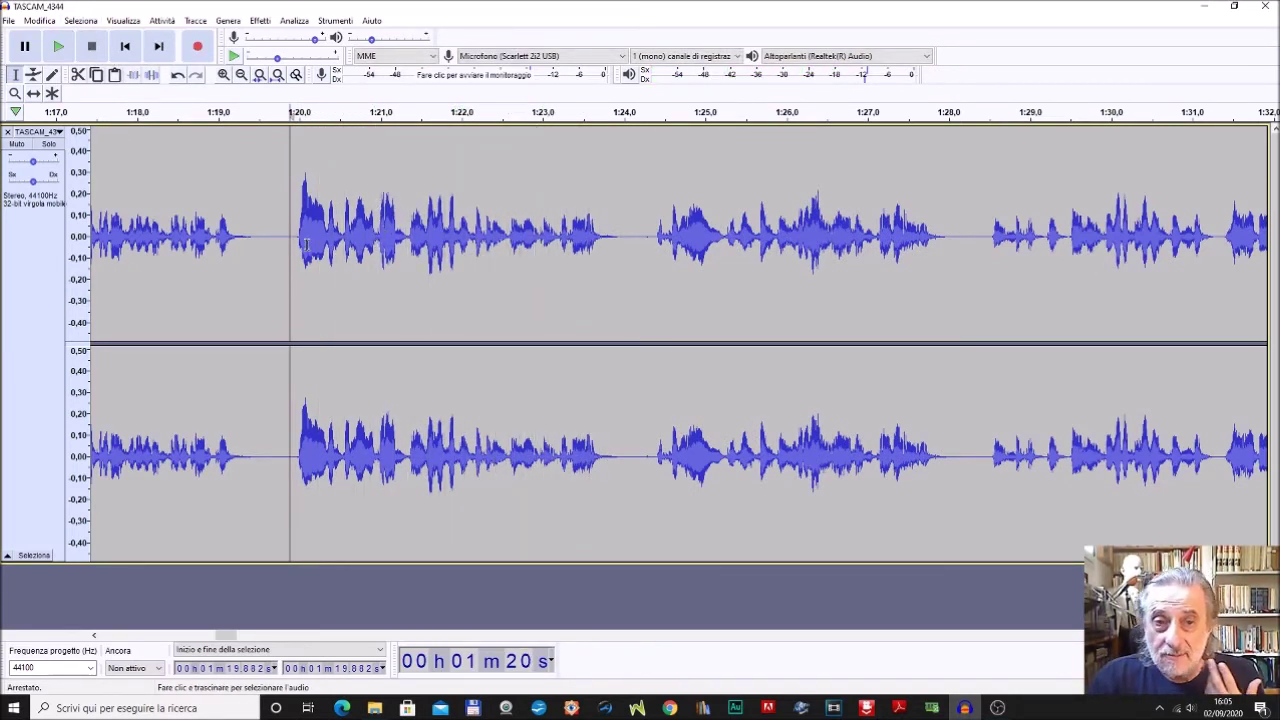
{"action": "left_click_drag", "start_coordinate": [297, 237], "coordinate": [597, 360]}
{"action": "left_click", "coordinate": [294, 20]}
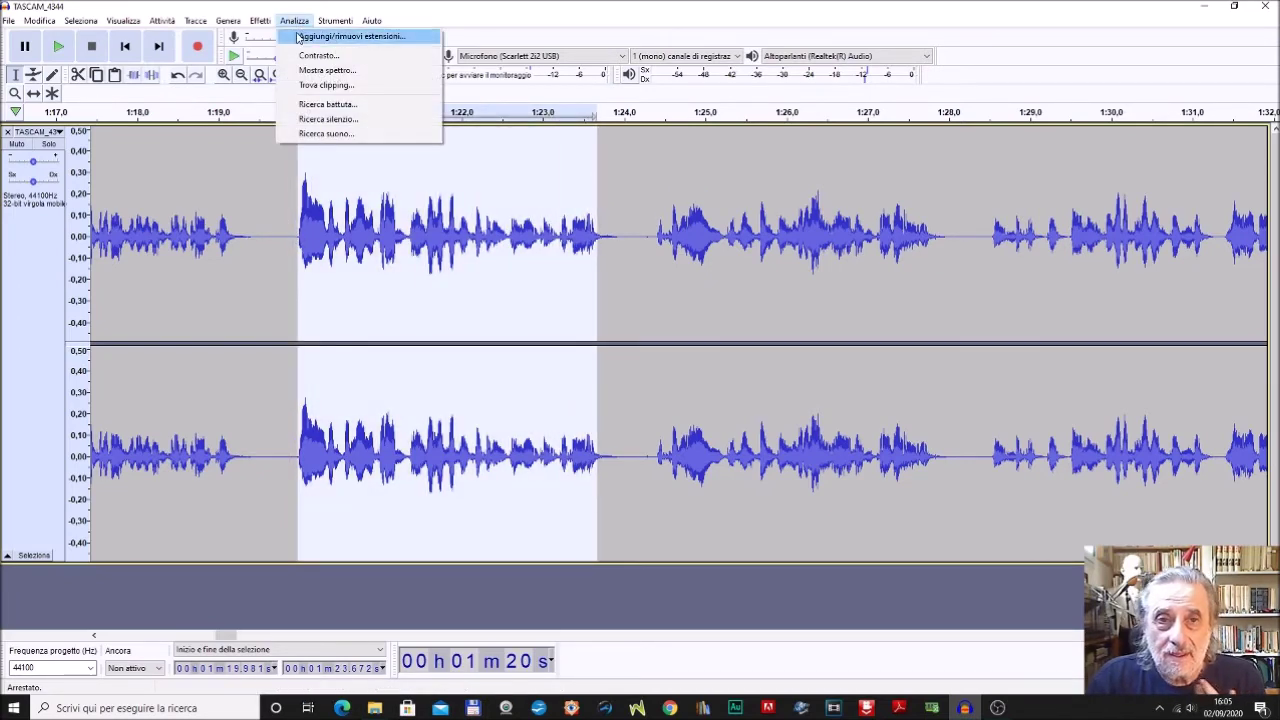
{"action": "left_click", "coordinate": [340, 70]}
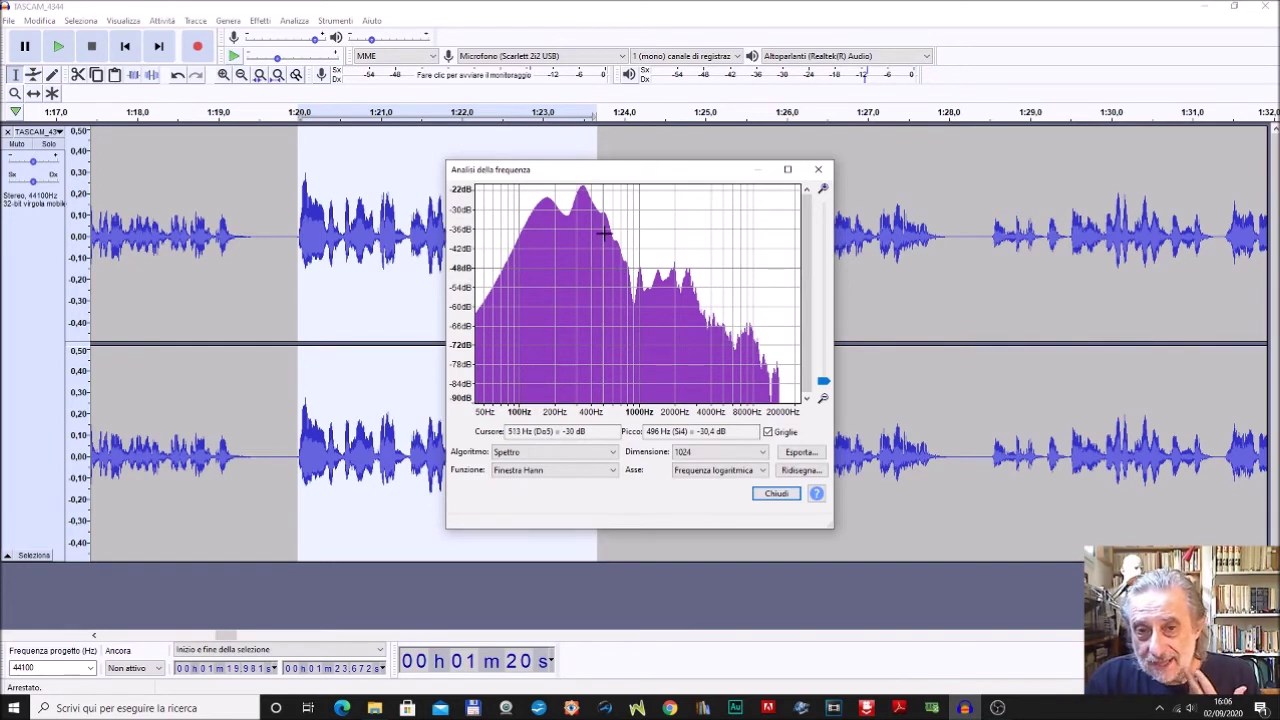
{"action": "left_click", "coordinate": [820, 172]}
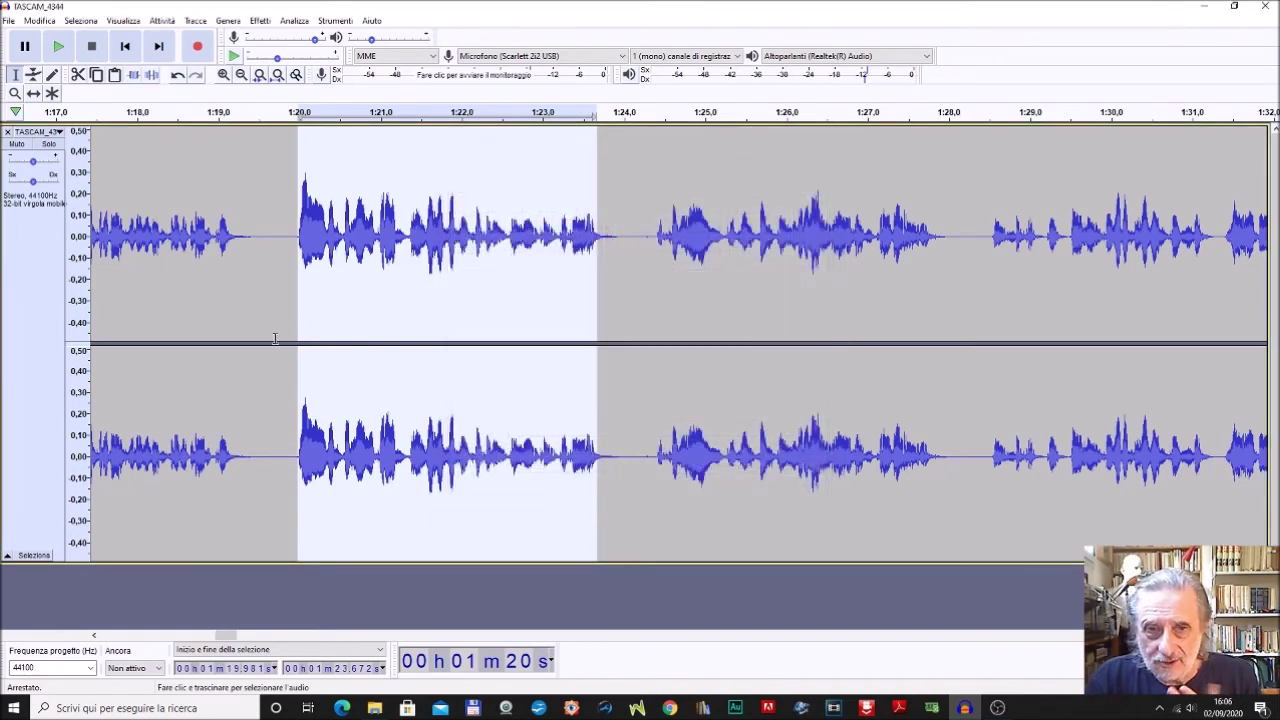
{"action": "left_click", "coordinate": [58, 48]}
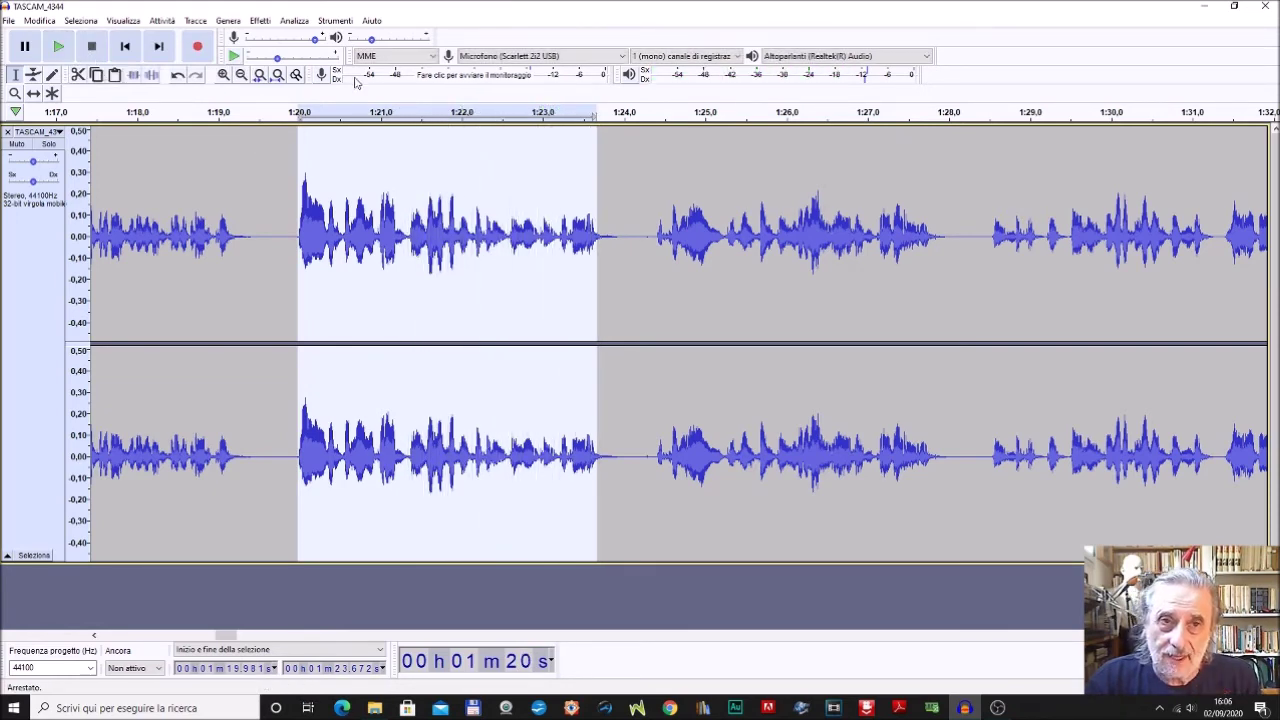
In the Graphic EQ for the selected phrase, reduce the 80 to 160 Hz bands to an even, slight boost
{"action": "left_click", "coordinate": [260, 21]}
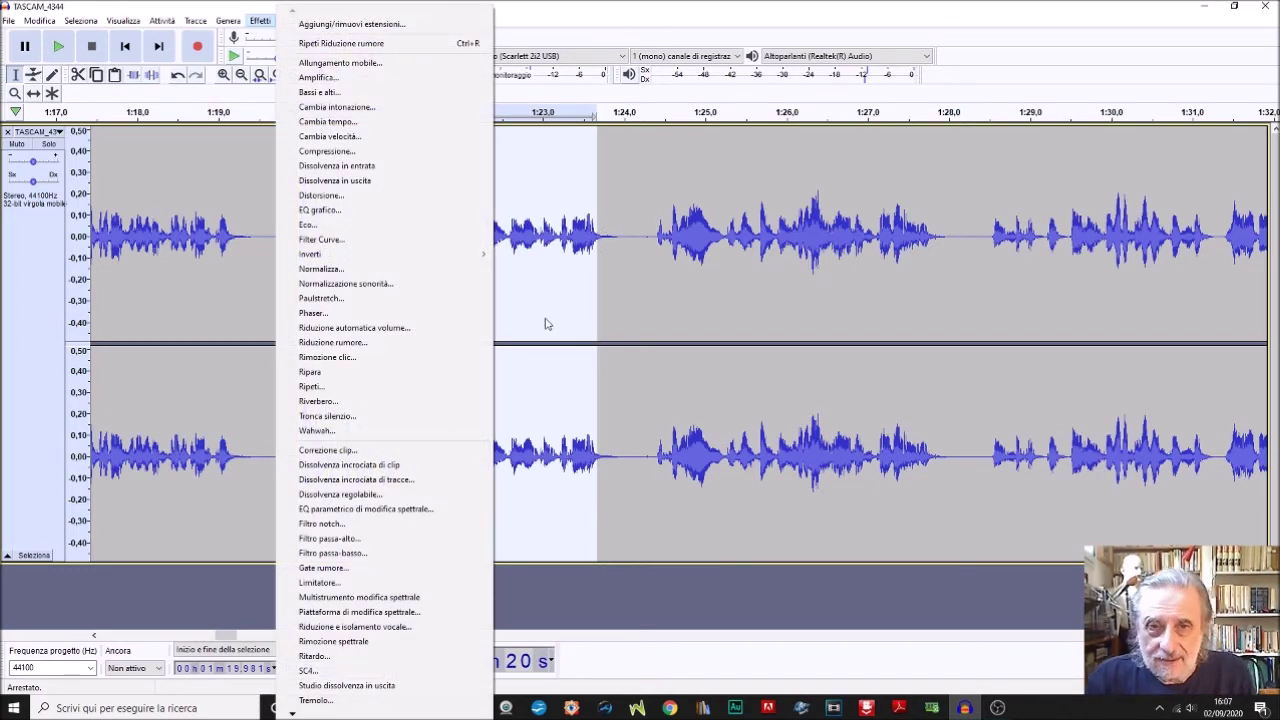
{"action": "left_click", "coordinate": [383, 480]}
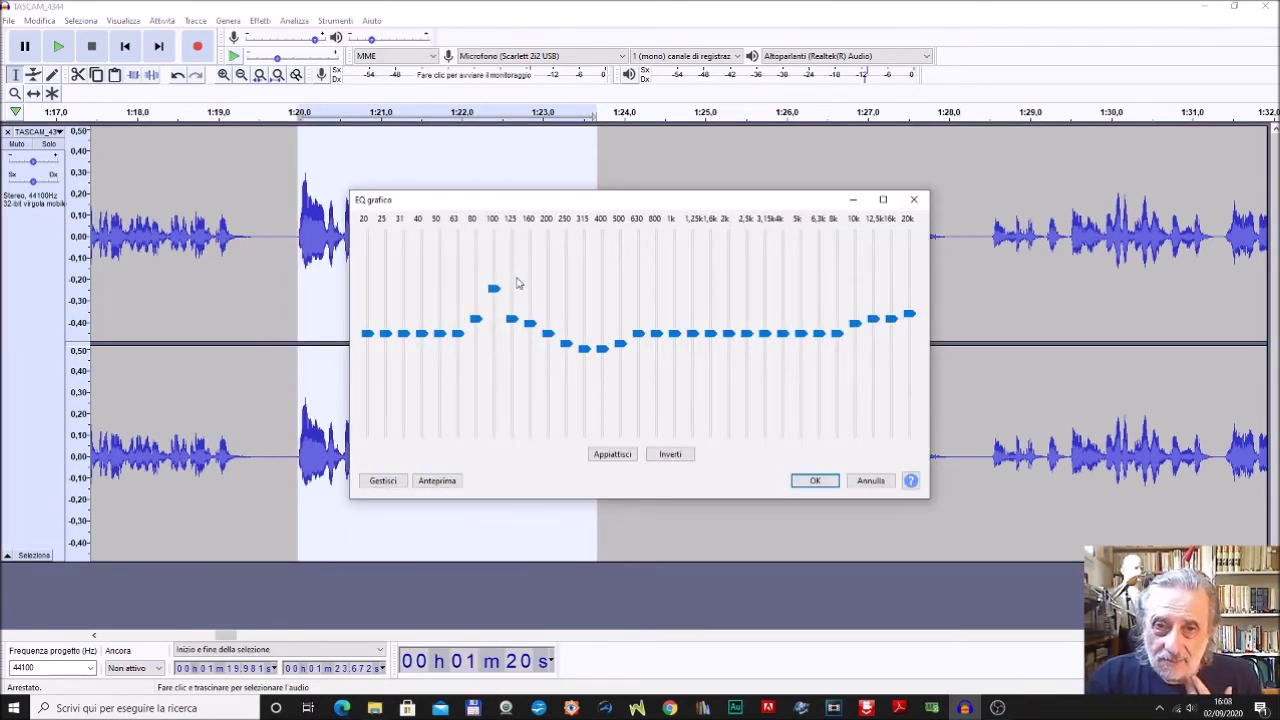
{"action": "left_click_drag", "start_coordinate": [491, 286], "coordinate": [499, 316]}
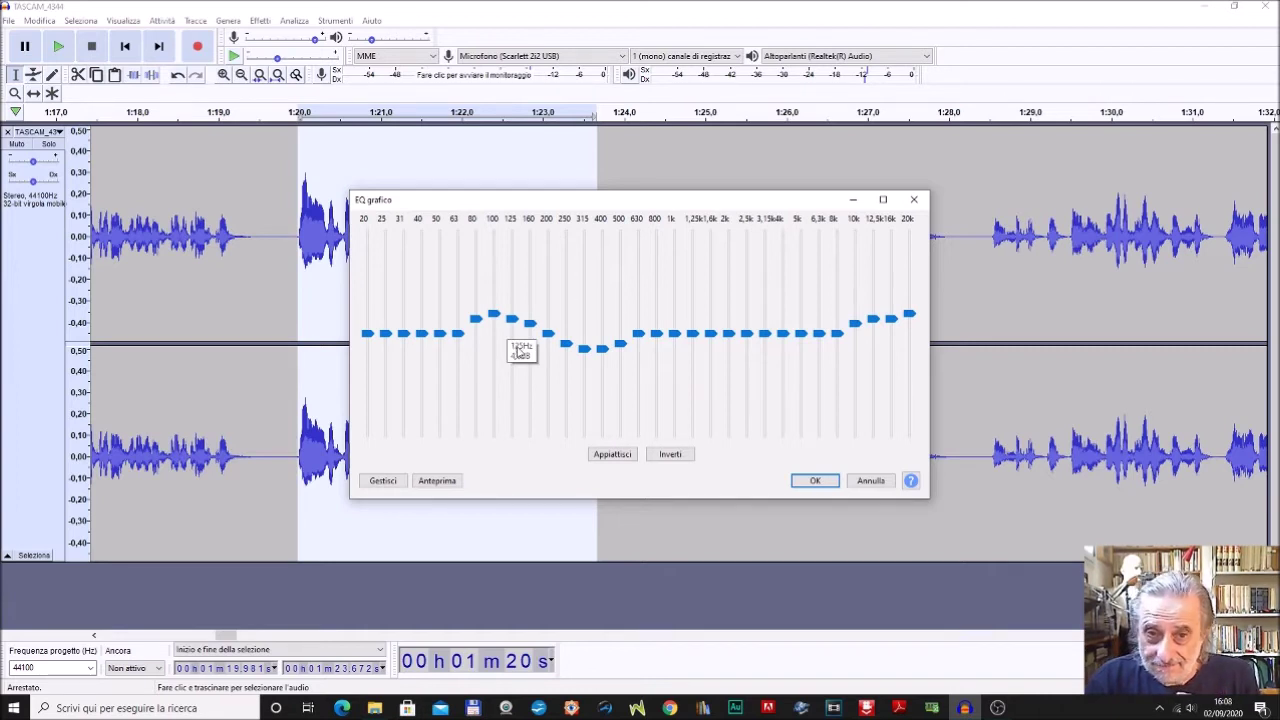
{"action": "left_click_drag", "start_coordinate": [478, 330], "coordinate": [538, 340]}
{"action": "left_click", "coordinate": [530, 325]}
{"action": "left_click", "coordinate": [548, 336]}
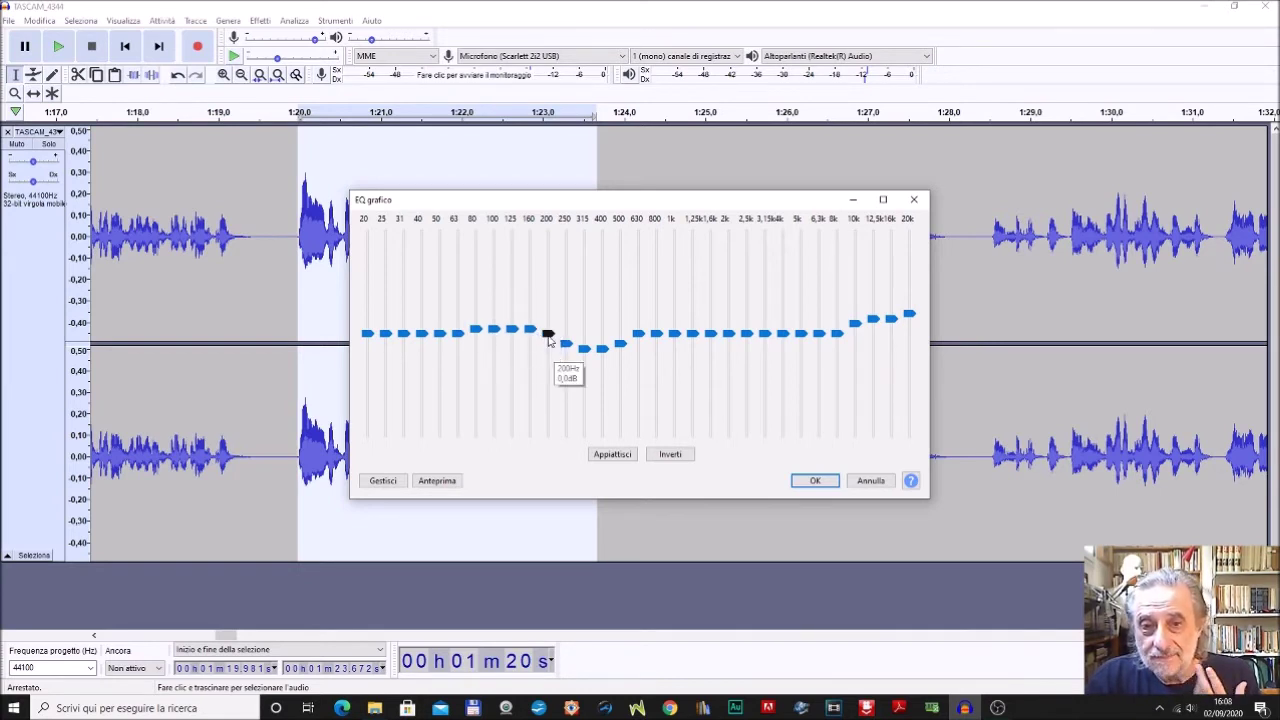
{"action": "left_click", "coordinate": [548, 337]}
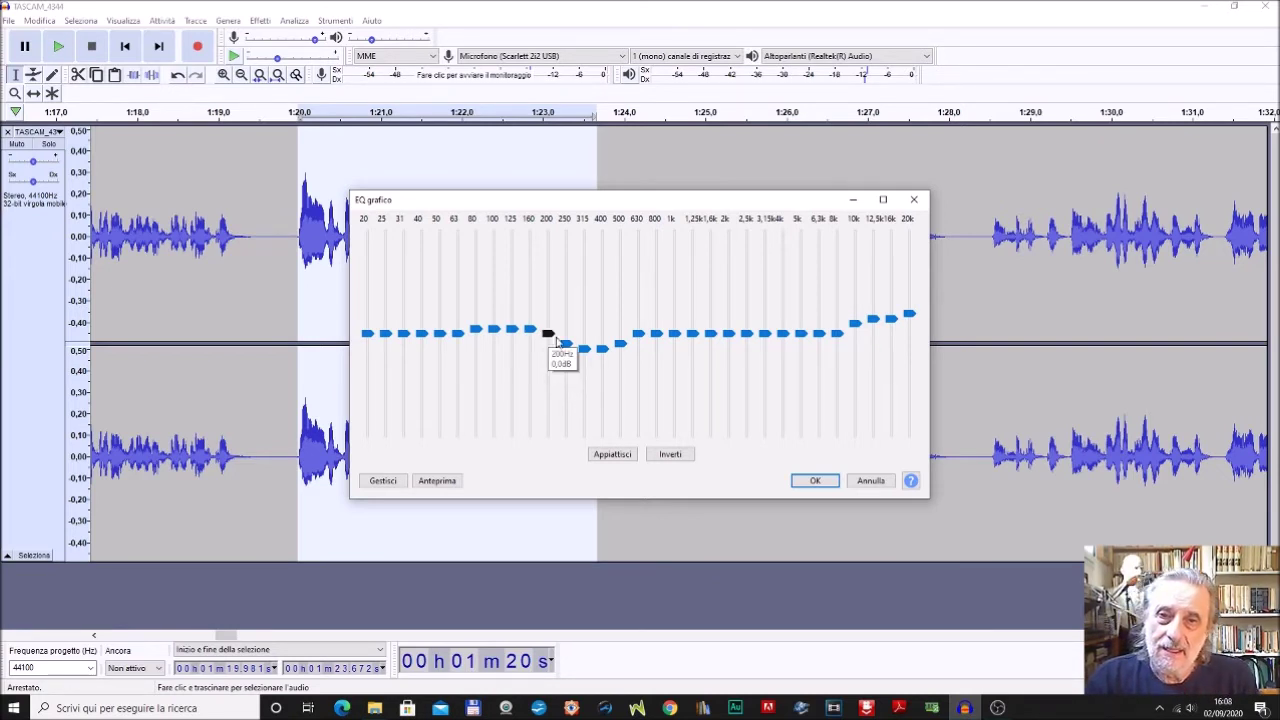
Lower the 500 Hz band to -4 dB and the 630 Hz band to -3 dB, then apply the Graphic EQ
{"action": "left_click", "coordinate": [638, 338]}
{"action": "left_click_drag", "start_coordinate": [638, 340], "coordinate": [638, 350]}
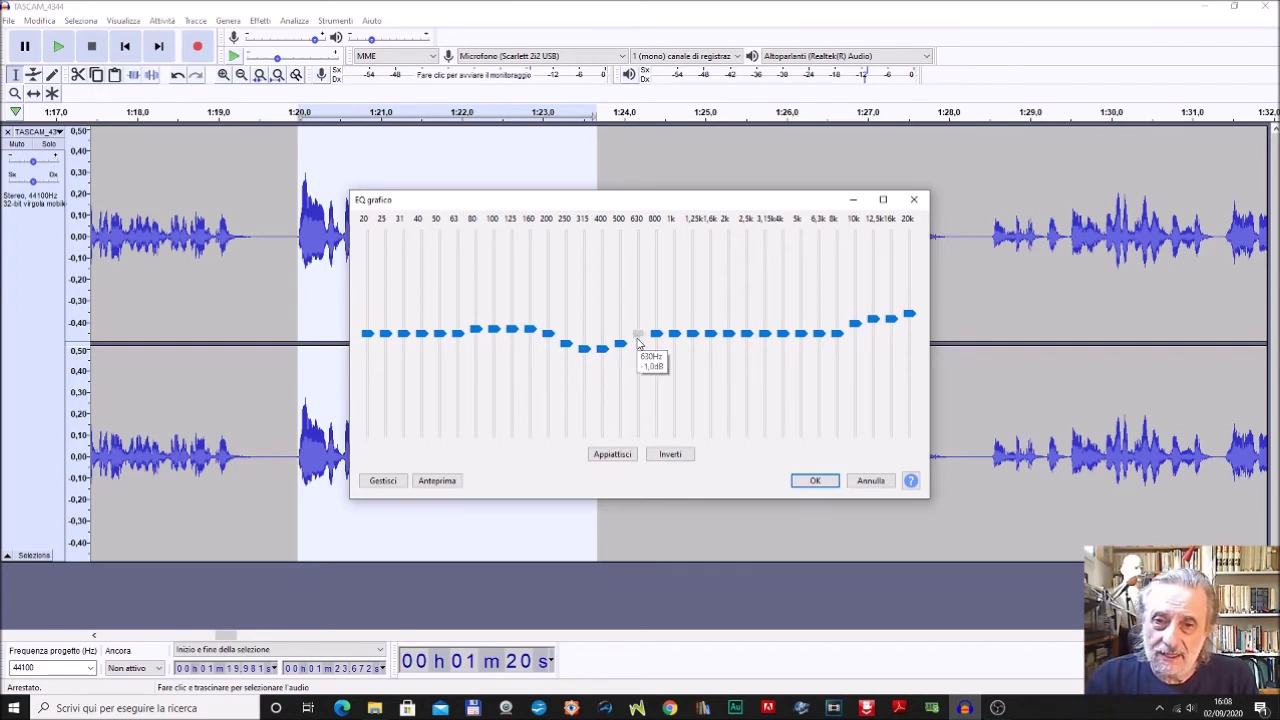
{"action": "left_click", "coordinate": [620, 346]}
{"action": "left_click", "coordinate": [584, 349]}
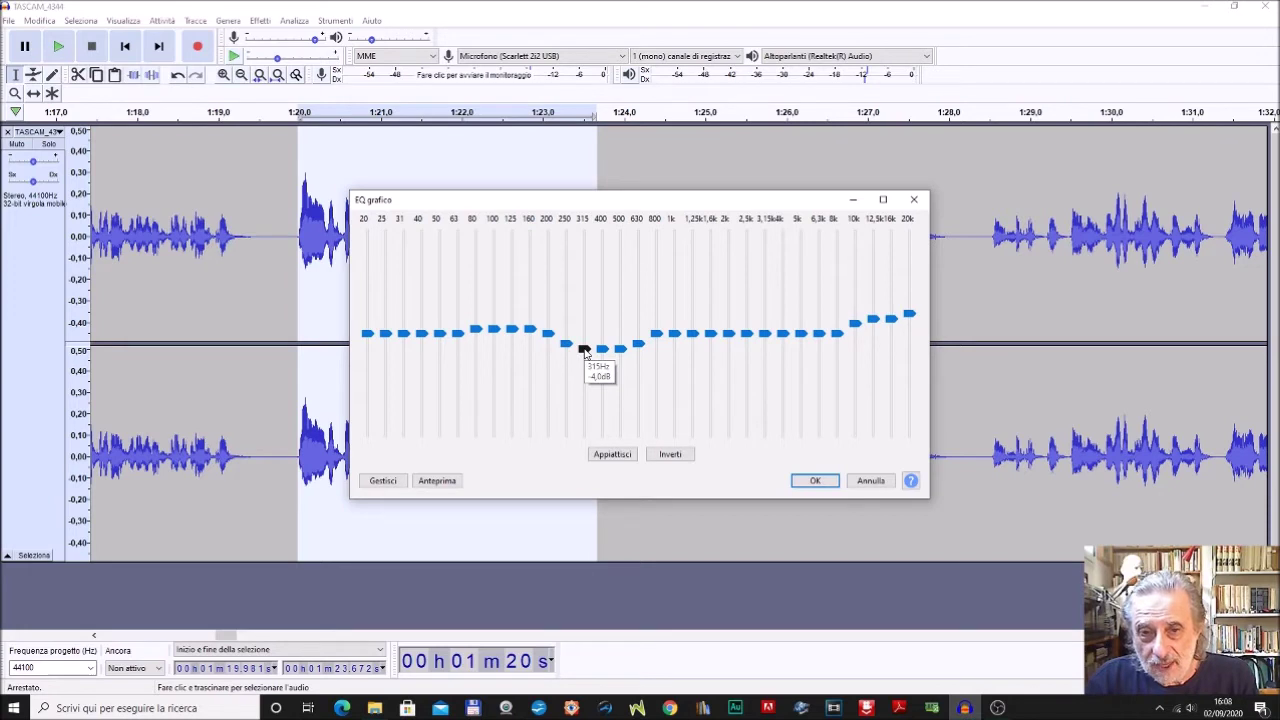
{"action": "left_click", "coordinate": [638, 346]}
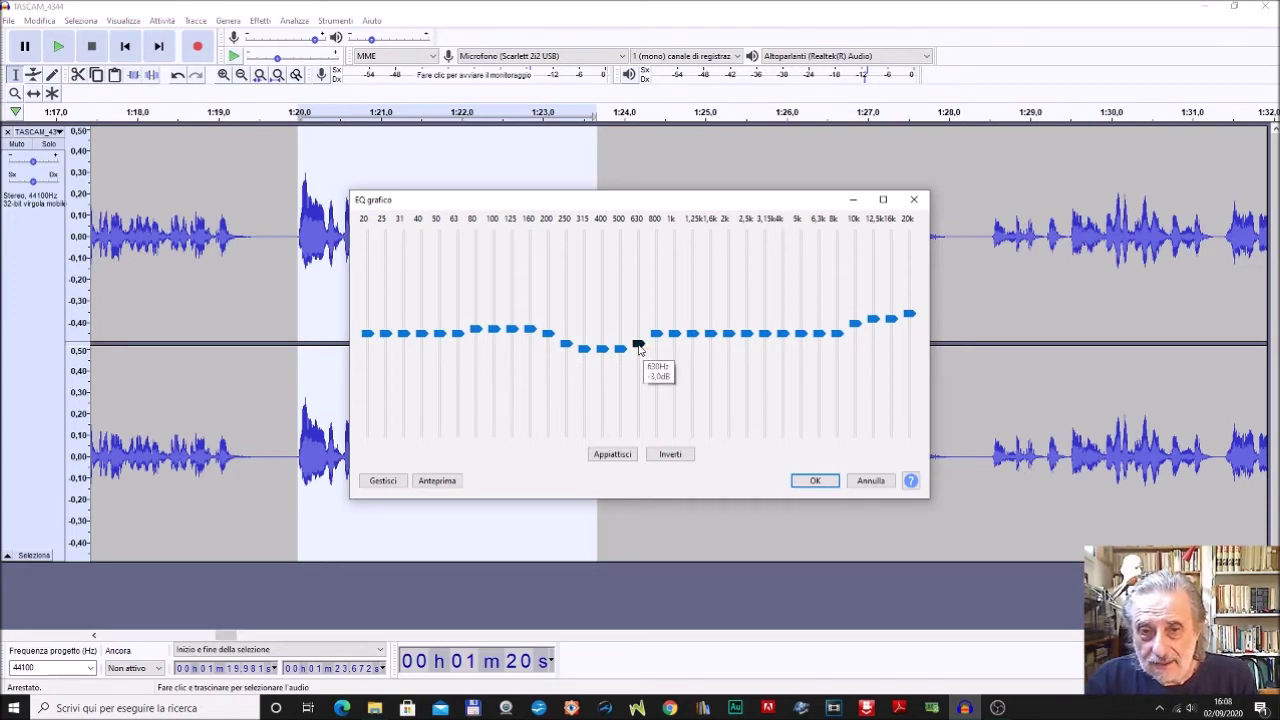
{"action": "left_click", "coordinate": [639, 346]}
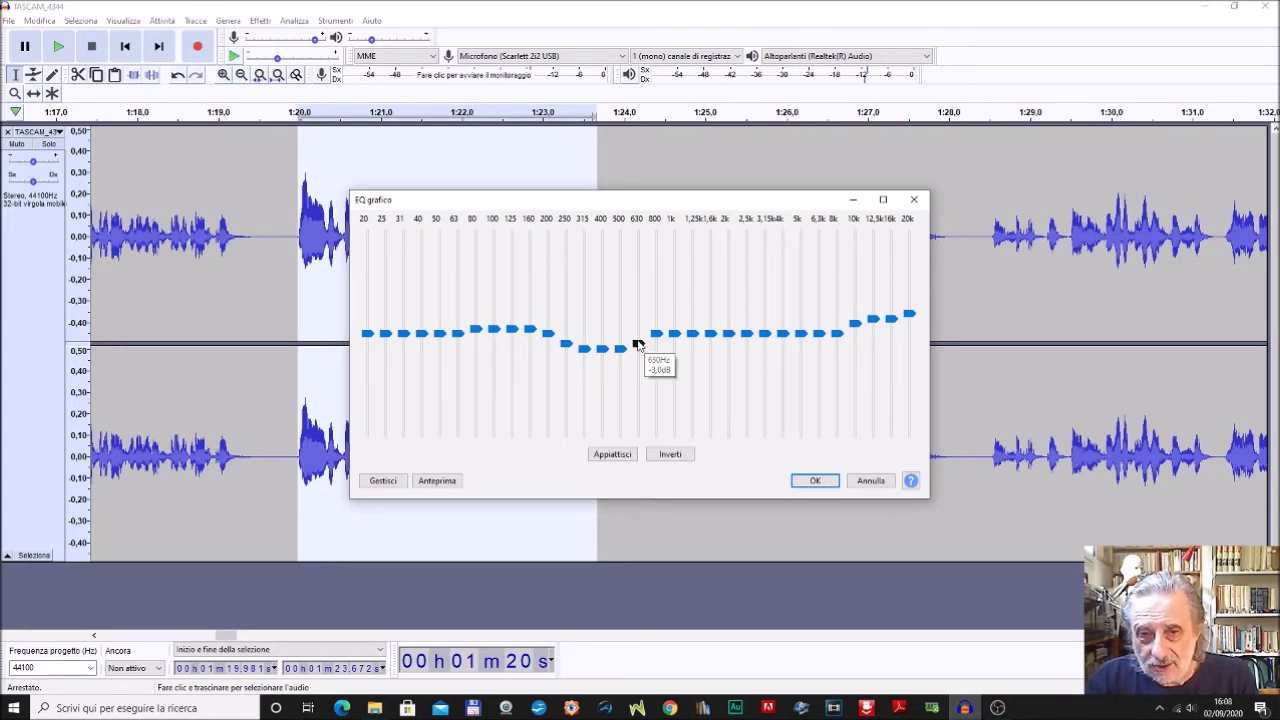
{"action": "left_click", "coordinate": [818, 481]}
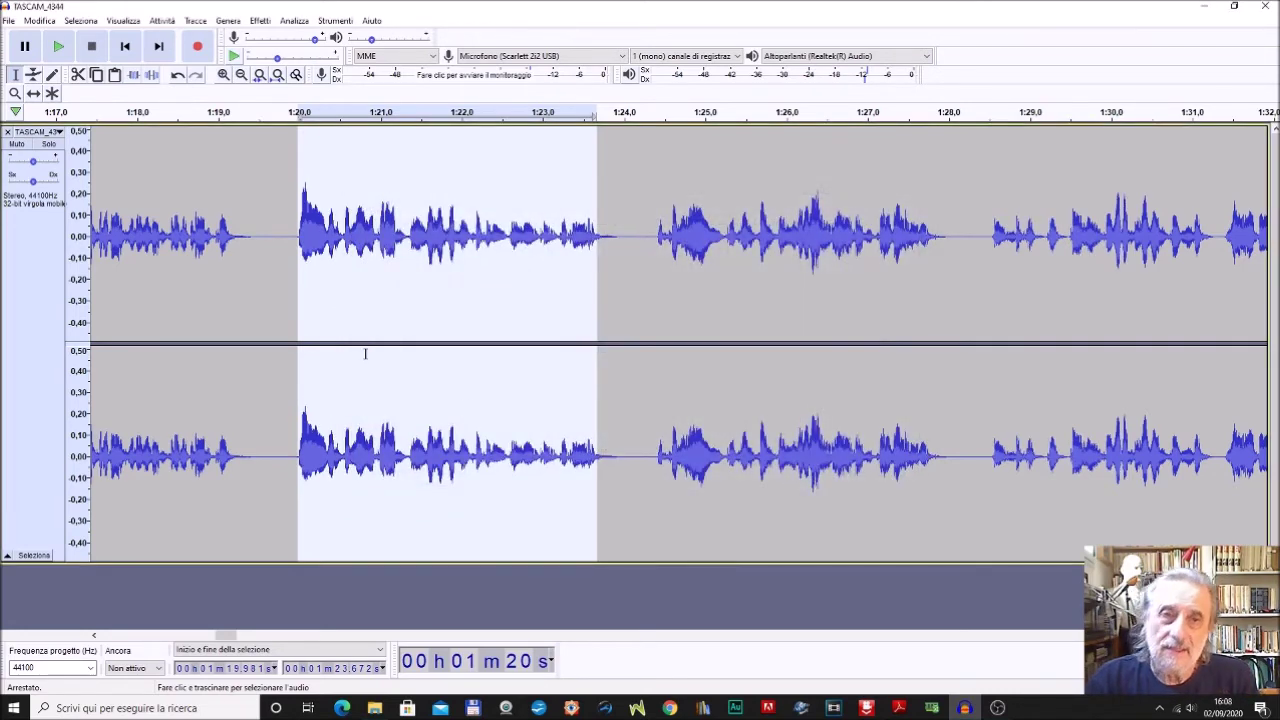
Listen to the equalized speech from about 1:20.10, then undo the Graphic EQ on the phrase
{"action": "left_click", "coordinate": [308, 263]}
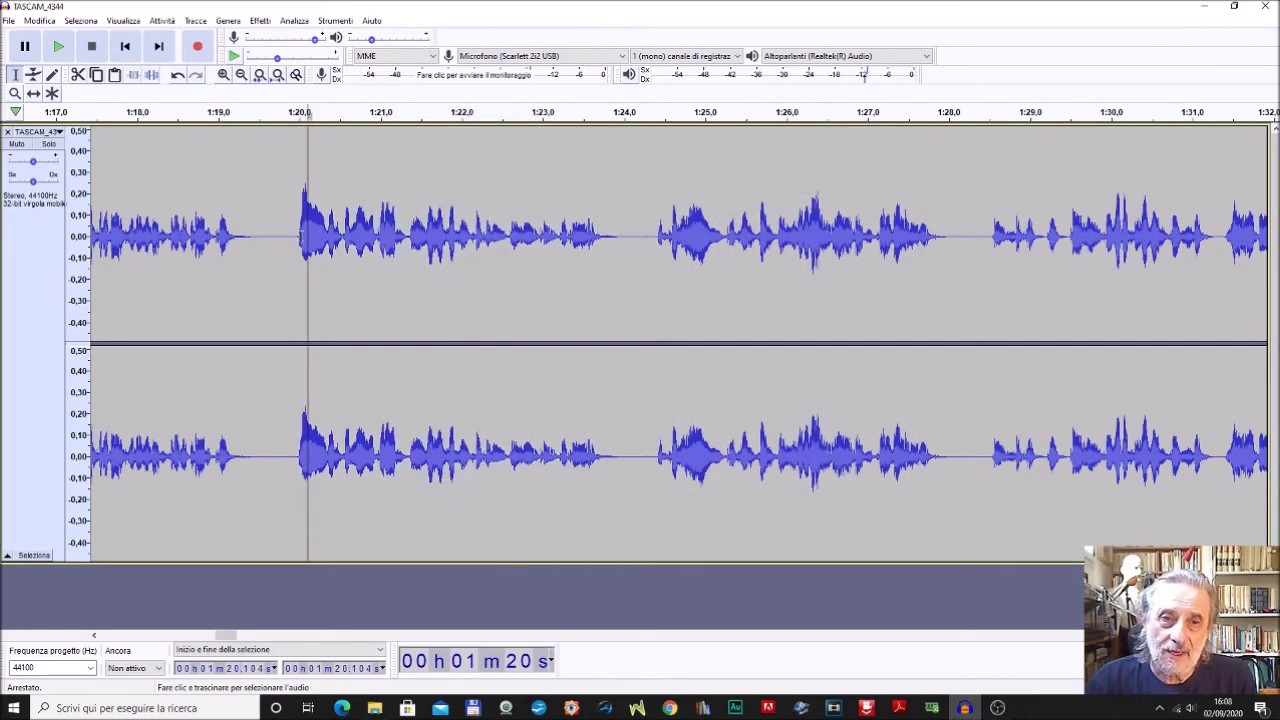
{"action": "left_click", "coordinate": [58, 47]}
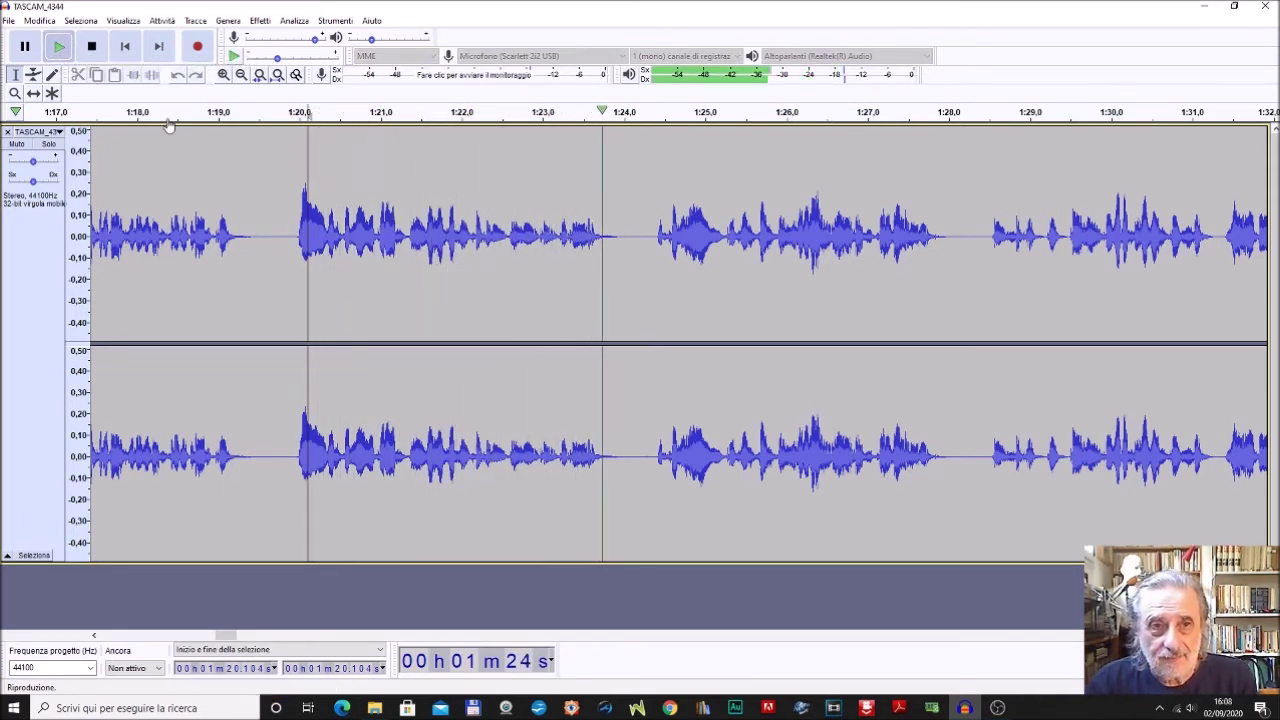
{"action": "key", "text": "space"}
{"action": "left_click_drag", "start_coordinate": [294, 259], "coordinate": [594, 306]}
{"action": "left_click", "coordinate": [38, 21]}
{"action": "left_click", "coordinate": [55, 34]}
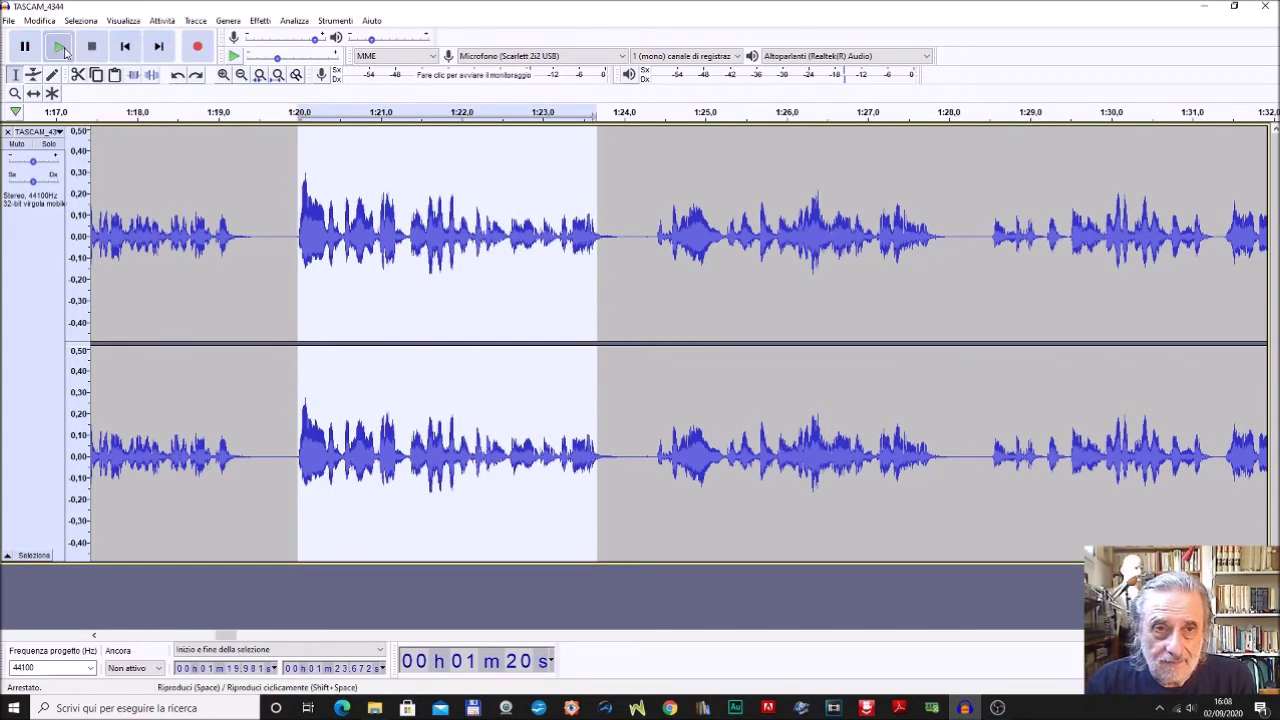
Play the unprocessed phrase, then apply Graphic EQ with 100 and 125 Hz raised slightly and 315 to 630 Hz cut slightly deeper
{"action": "left_click", "coordinate": [62, 48]}
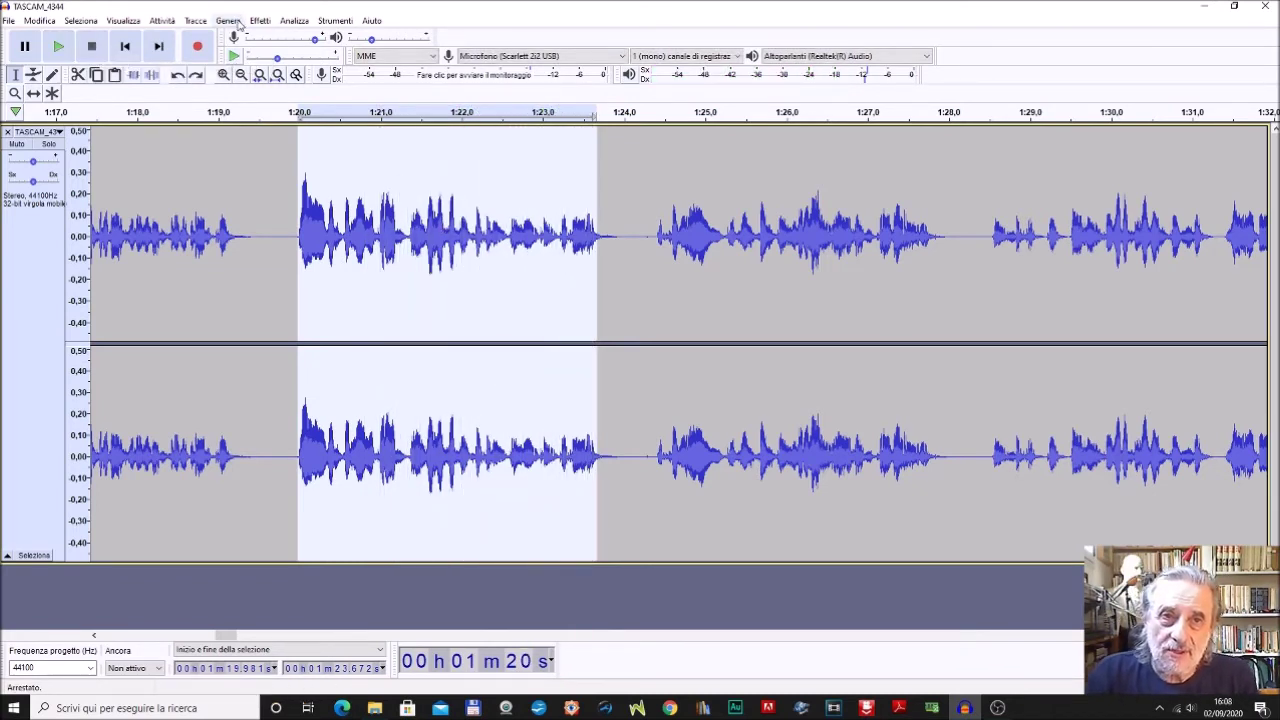
{"action": "left_click", "coordinate": [266, 23]}
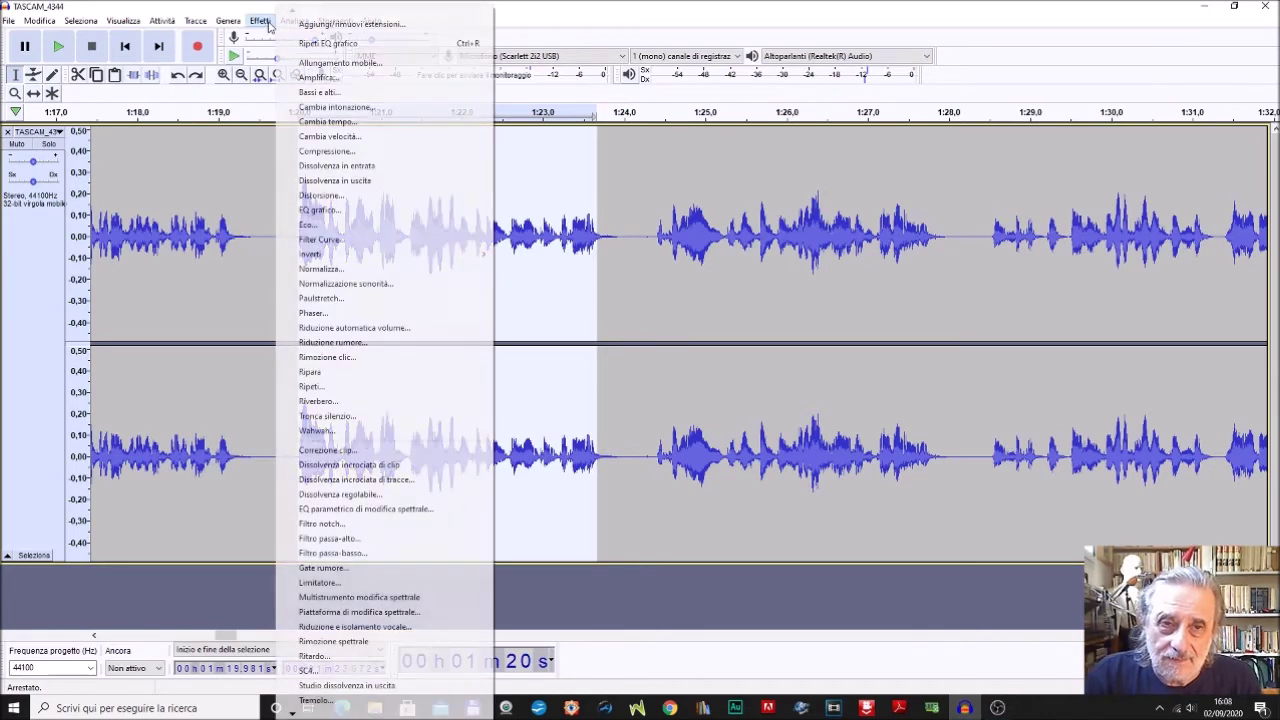
{"action": "left_click", "coordinate": [312, 210]}
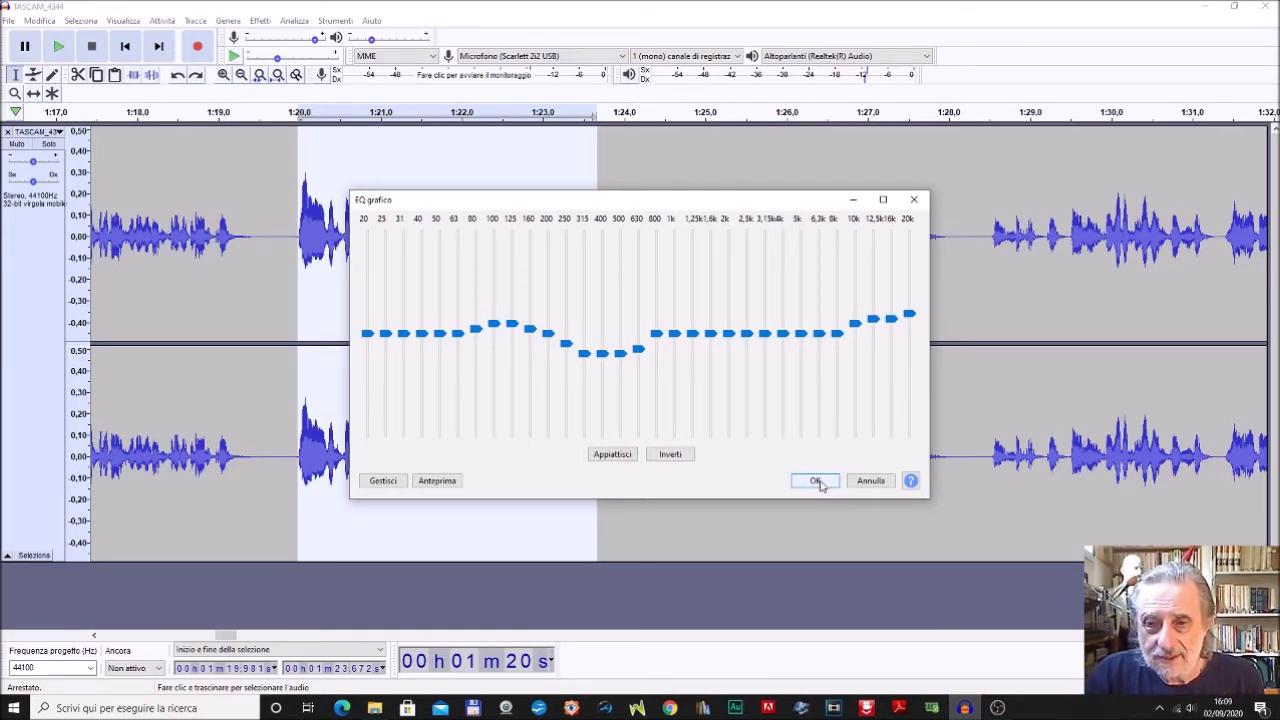
{"action": "left_click", "coordinate": [817, 482]}
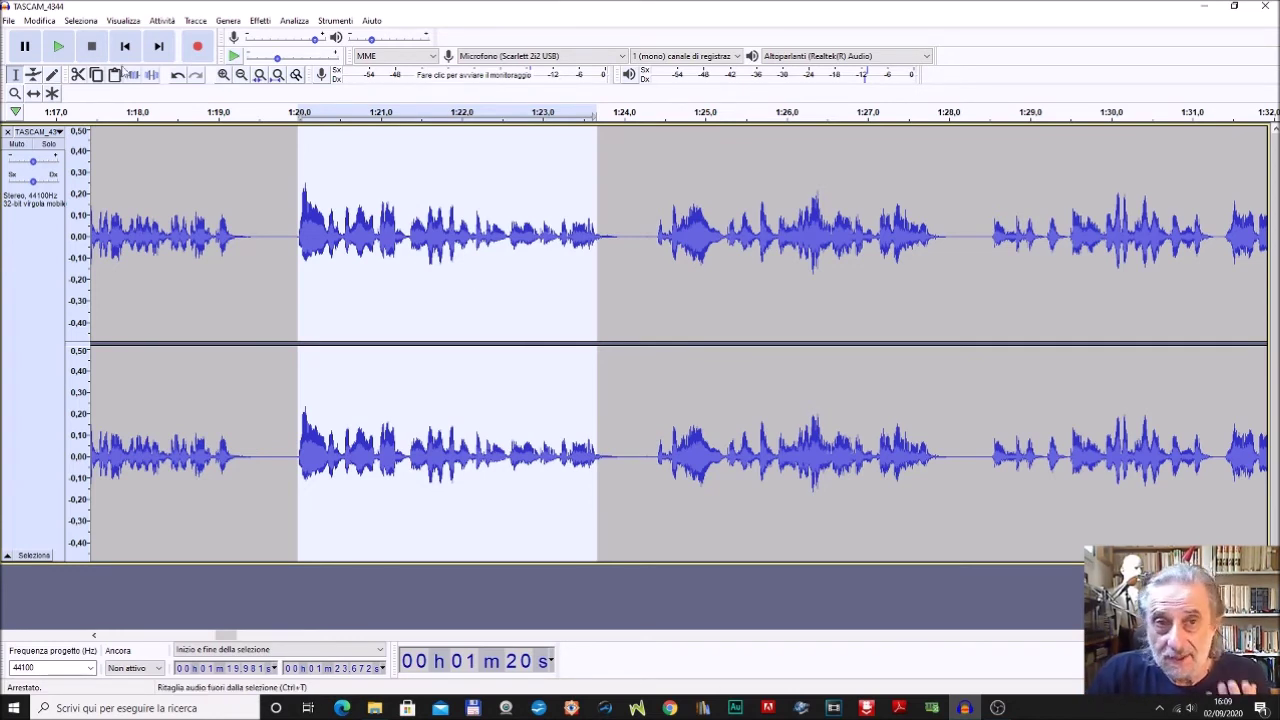
Compress the selected phrase with a -19 dB threshold, -40 dB noise floor and 5:1 ratio, then listen to it
{"action": "left_click", "coordinate": [262, 21]}
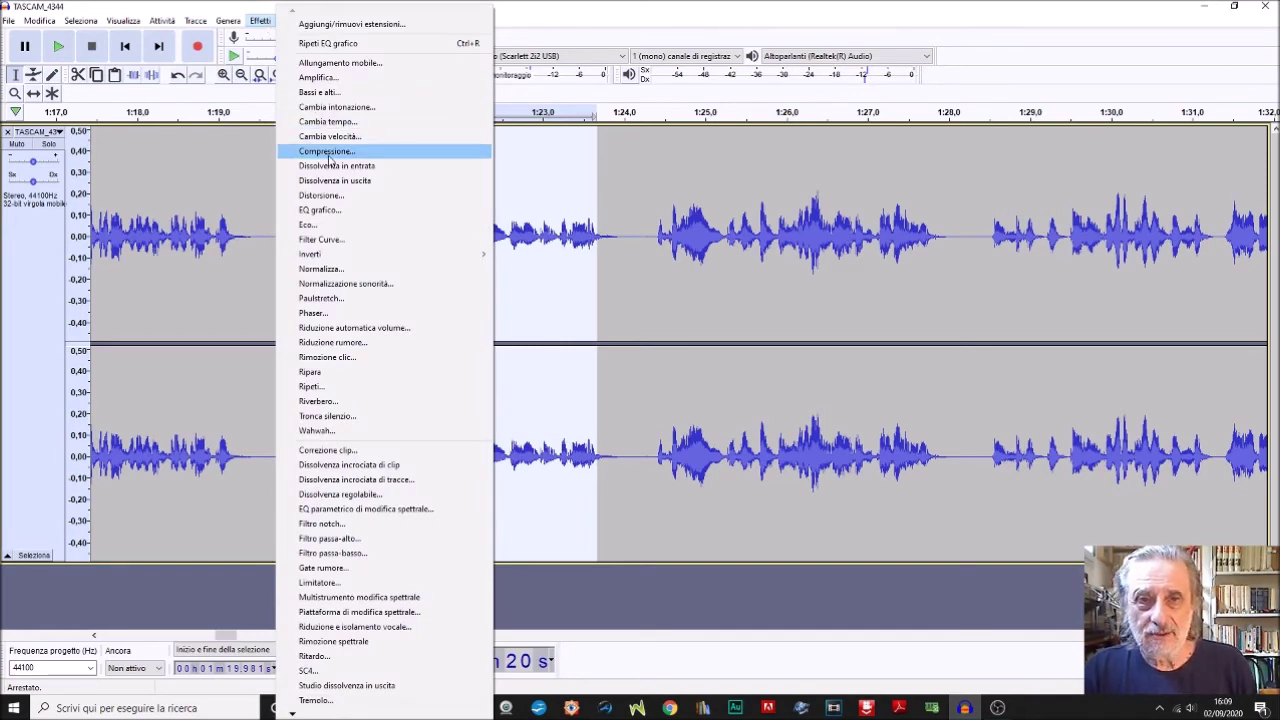
{"action": "left_click", "coordinate": [328, 152]}
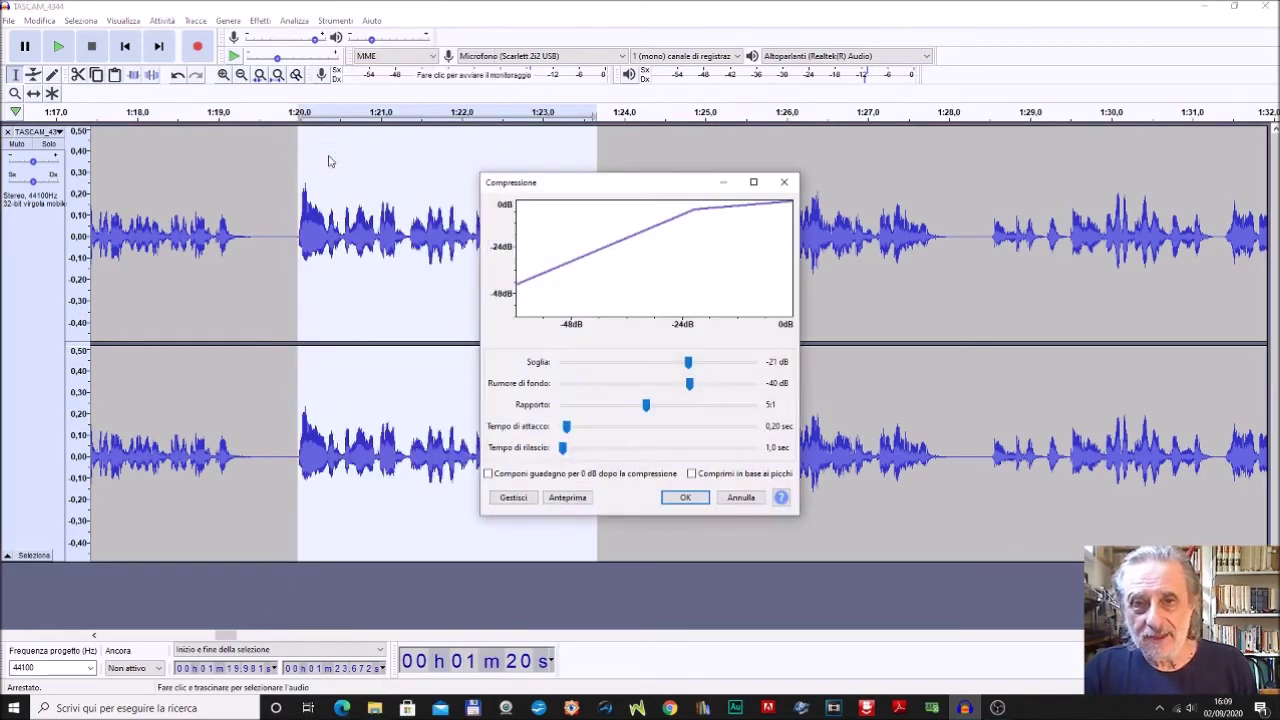
{"action": "left_click", "coordinate": [696, 371]}
{"action": "left_click_drag", "start_coordinate": [696, 371], "coordinate": [703, 371]}
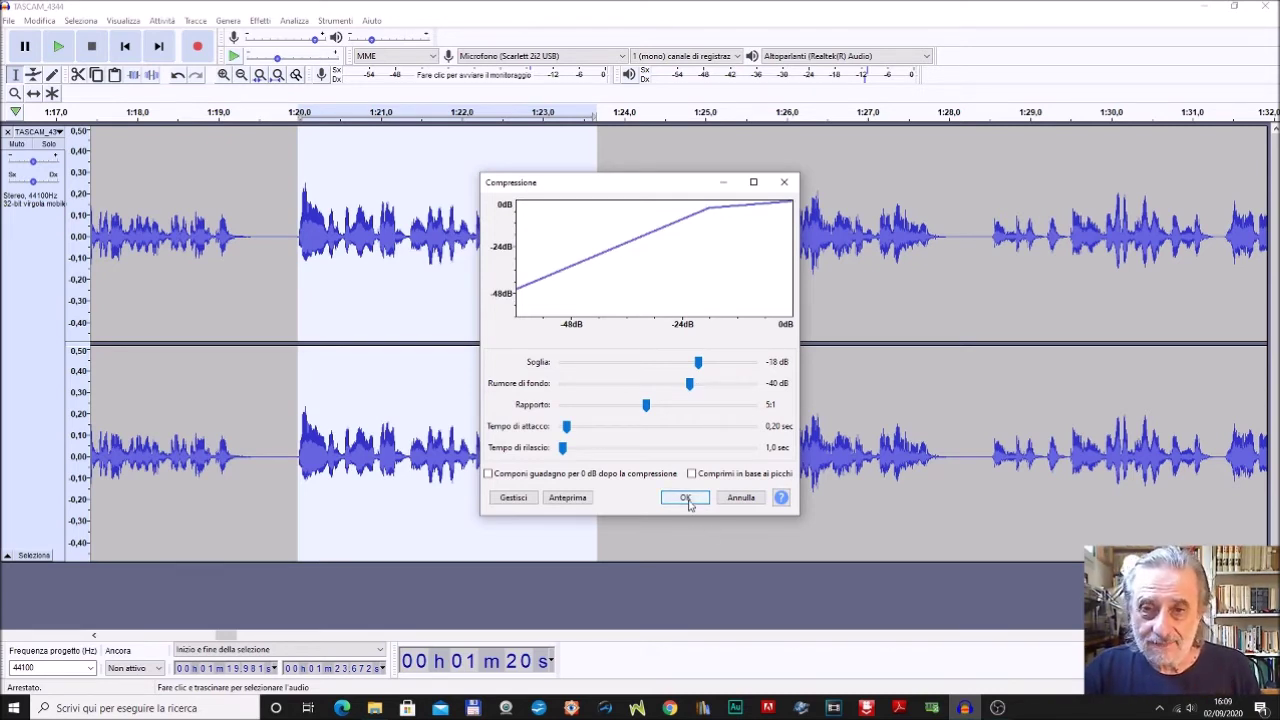
{"action": "left_click_drag", "start_coordinate": [700, 362], "coordinate": [699, 364]}
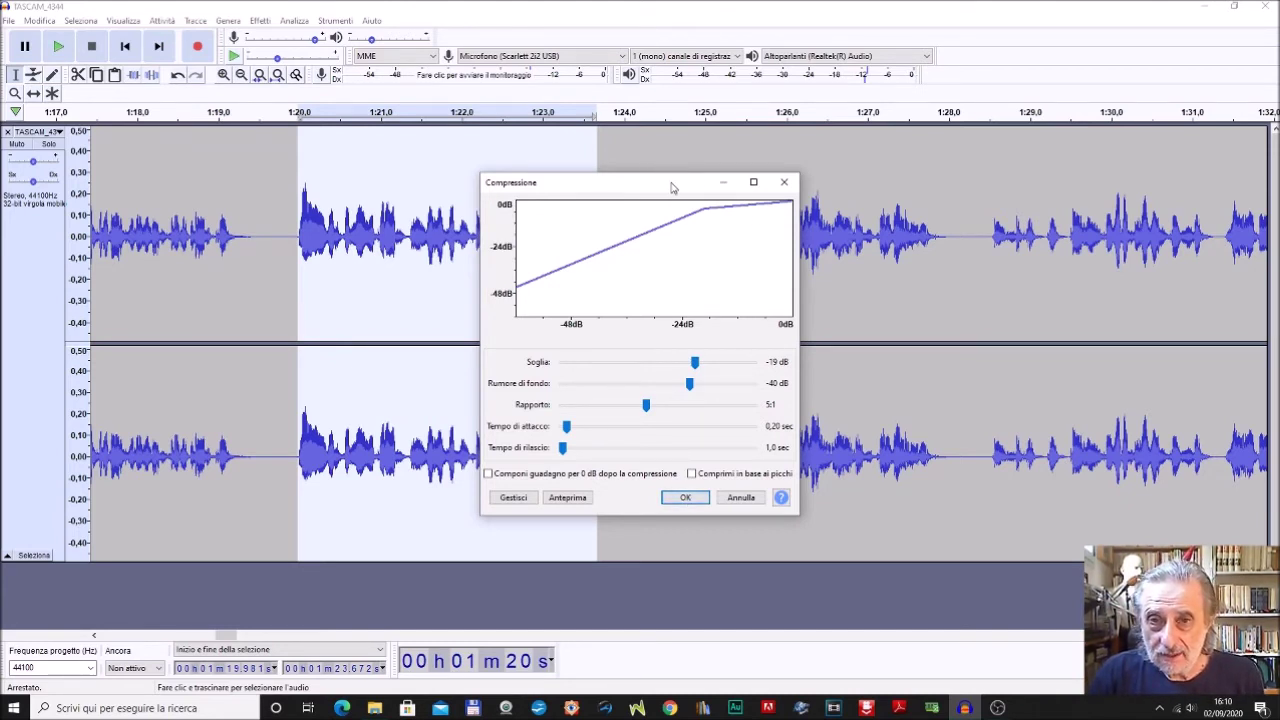
{"action": "left_click_drag", "start_coordinate": [674, 188], "coordinate": [851, 164]}
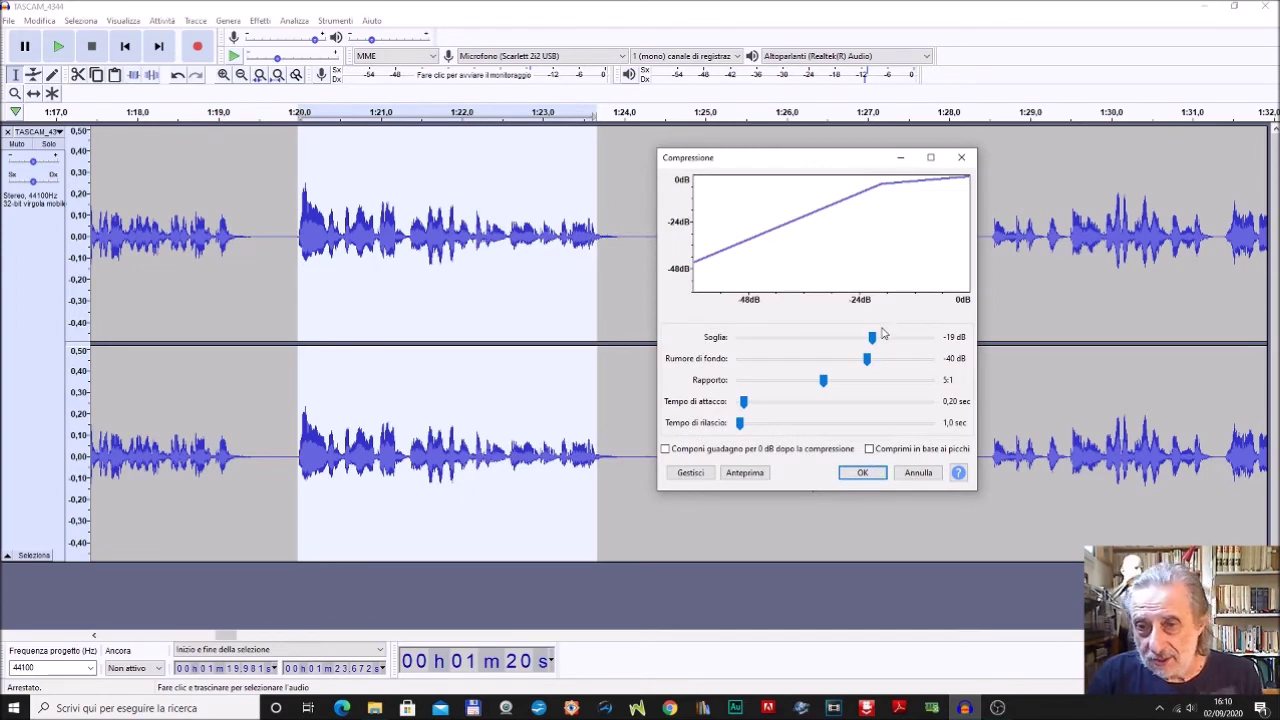
{"action": "left_click", "coordinate": [861, 475]}
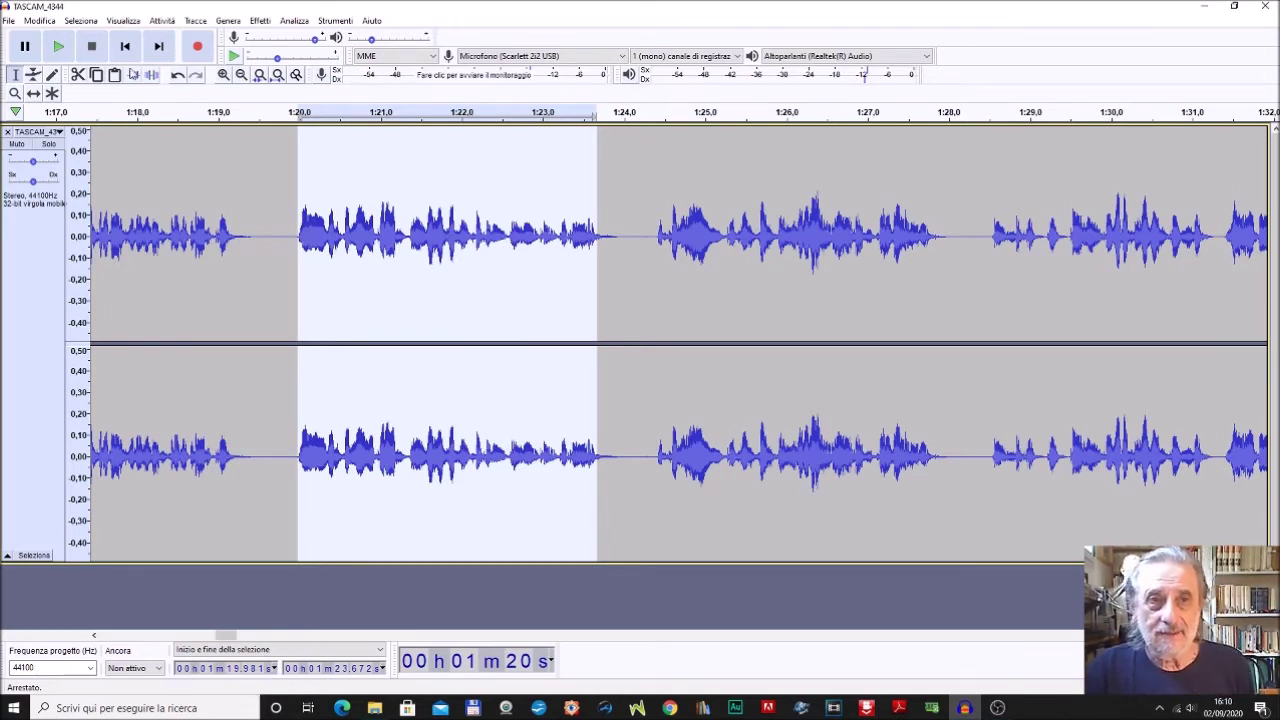
{"action": "left_click", "coordinate": [58, 46]}
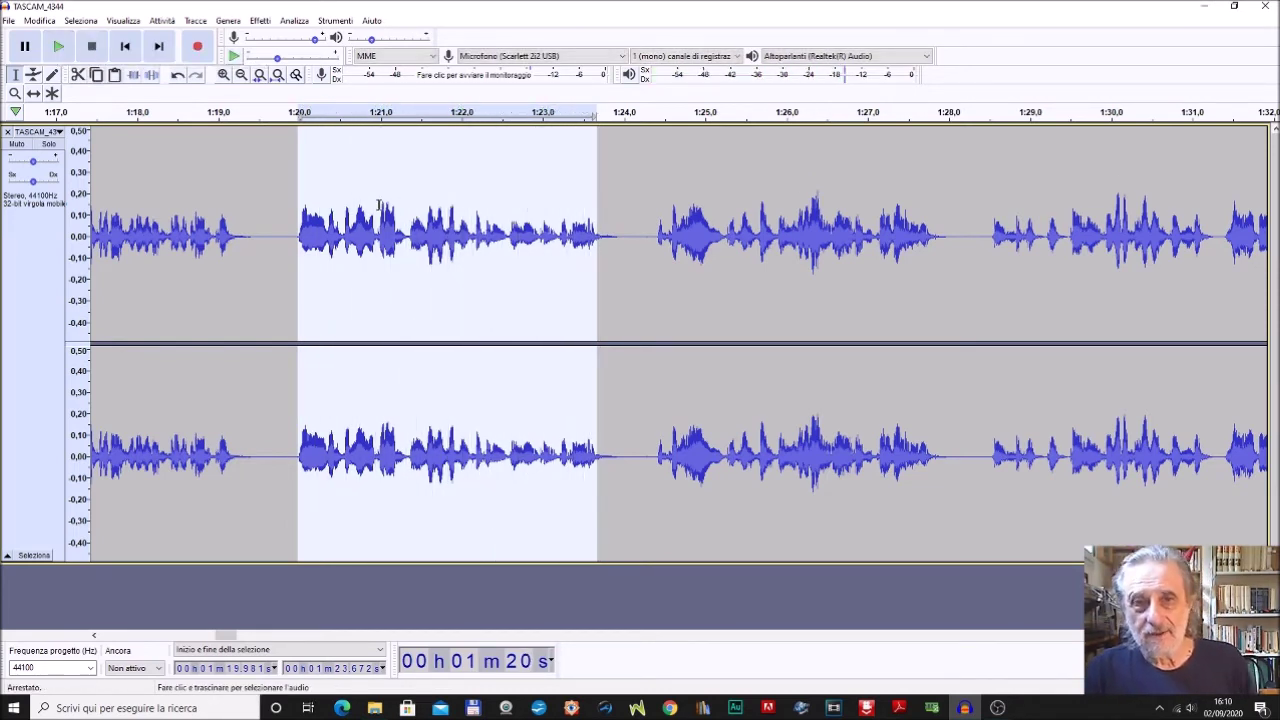
Apply Click Removal to the selected phrase with a maximum spike width of 33 and play the phrase
{"action": "left_click", "coordinate": [260, 21]}
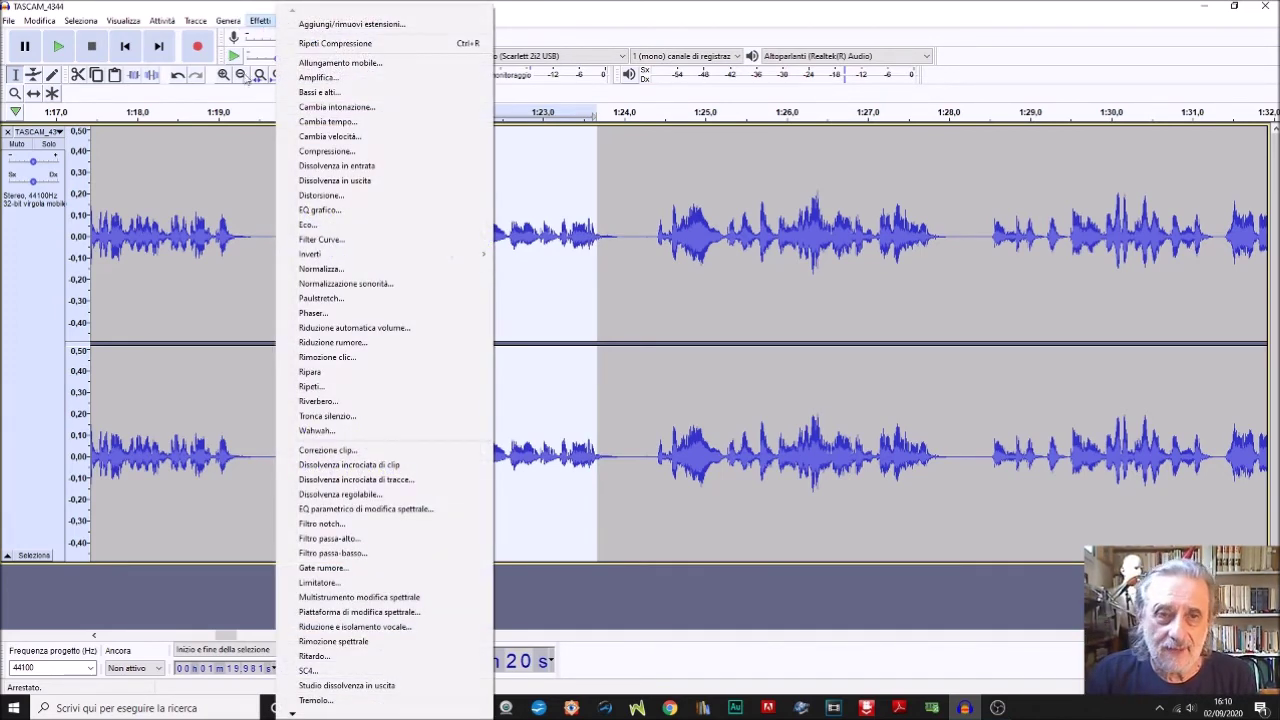
{"action": "left_click", "coordinate": [326, 357]}
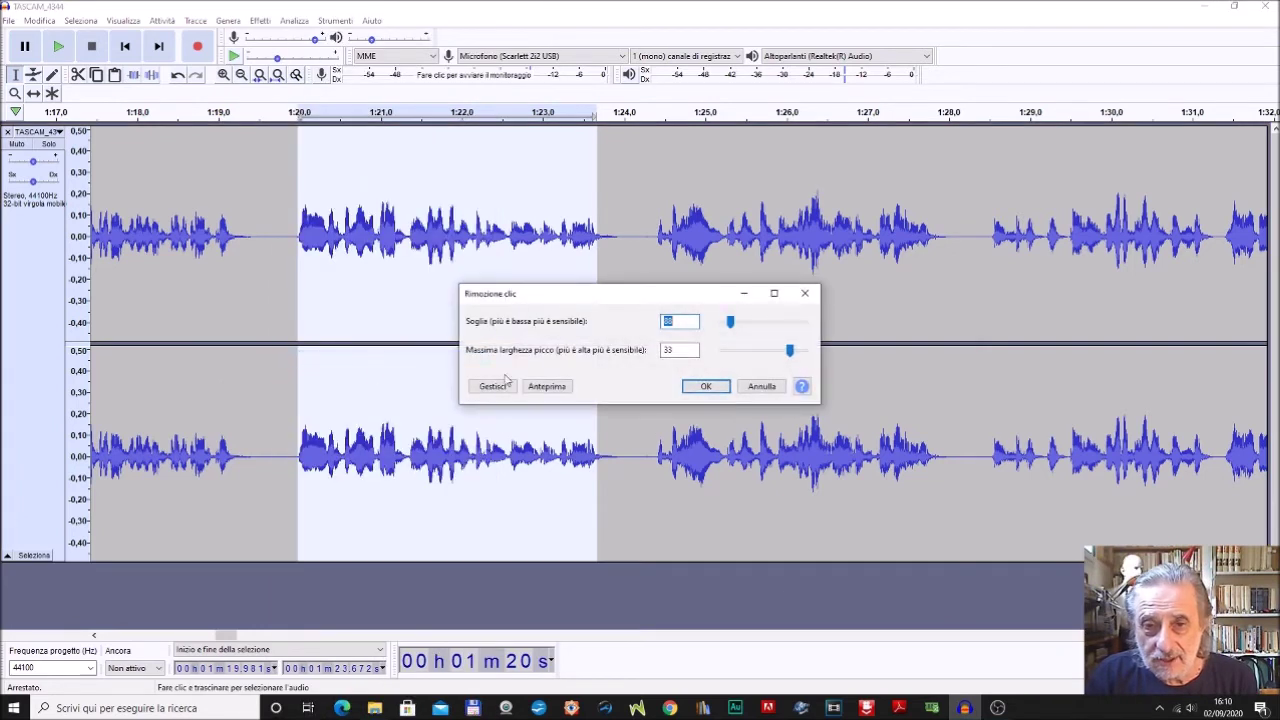
{"action": "left_click", "coordinate": [705, 382]}
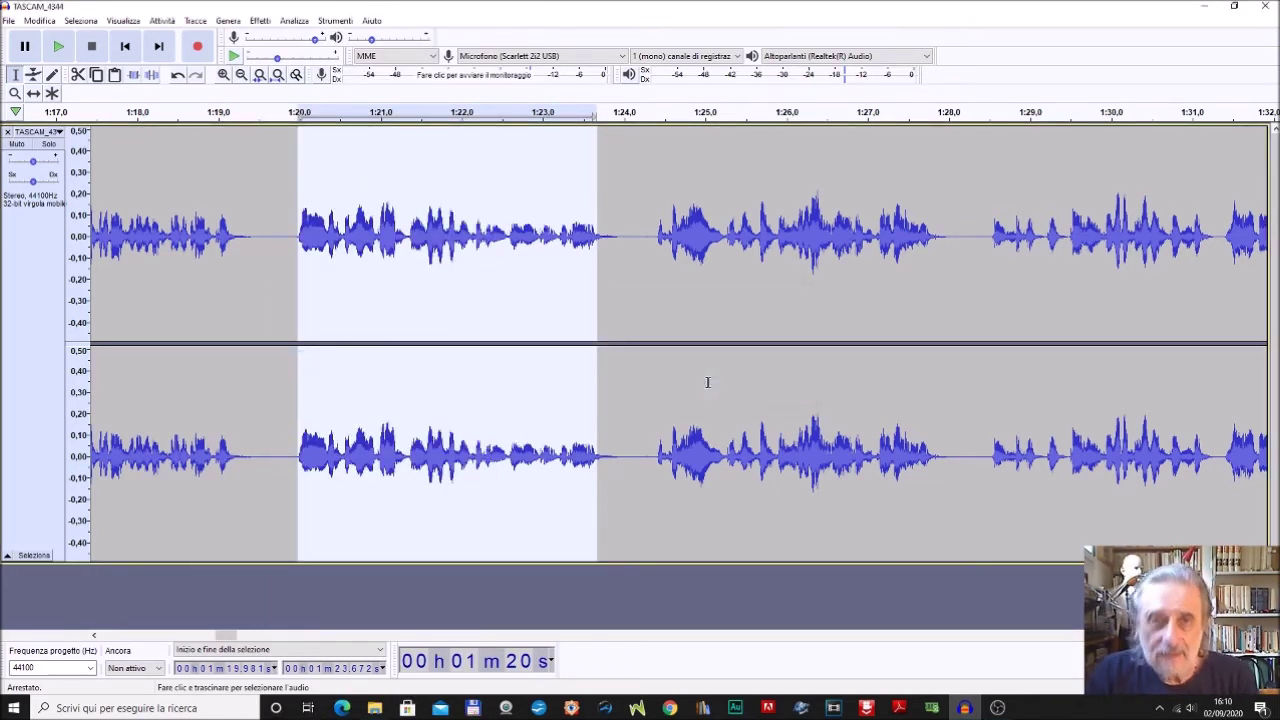
{"action": "left_click", "coordinate": [58, 46]}
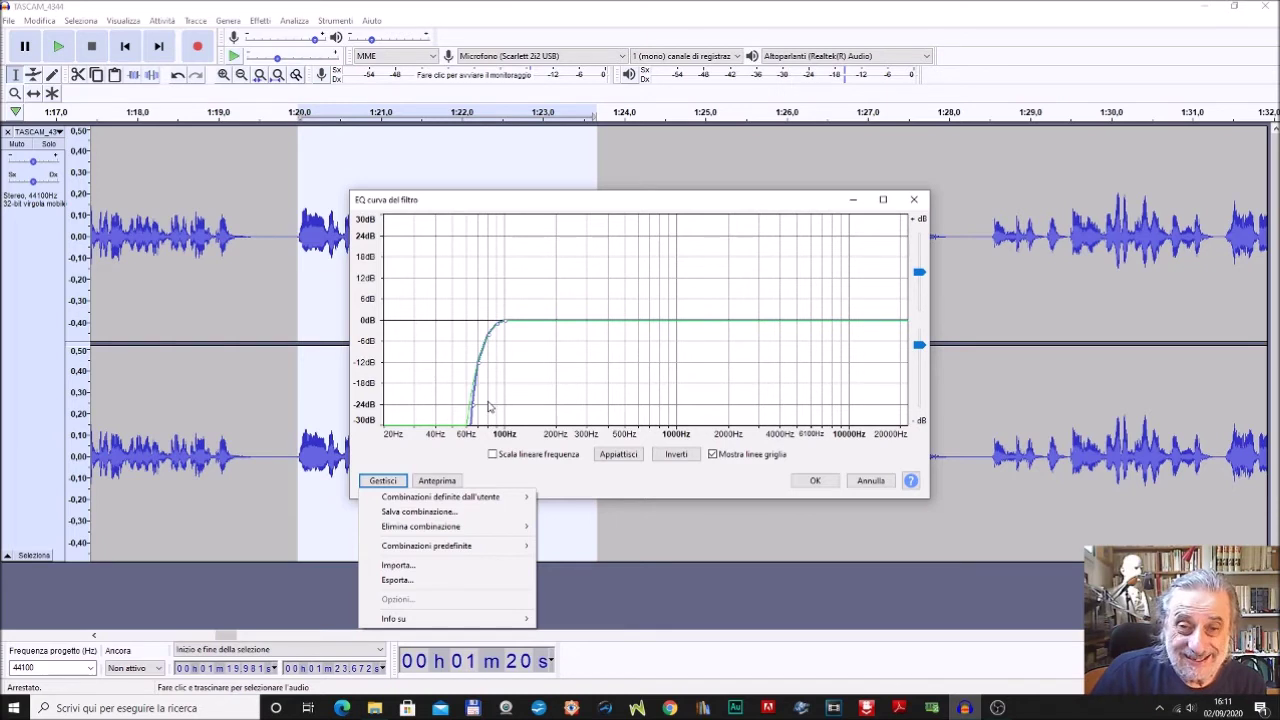
Review the factory filter-curve presets, then apply the curve that cuts frequencies below about 100 Hz to the selected phrase
{"action": "mouse_move", "coordinate": [515, 554]}
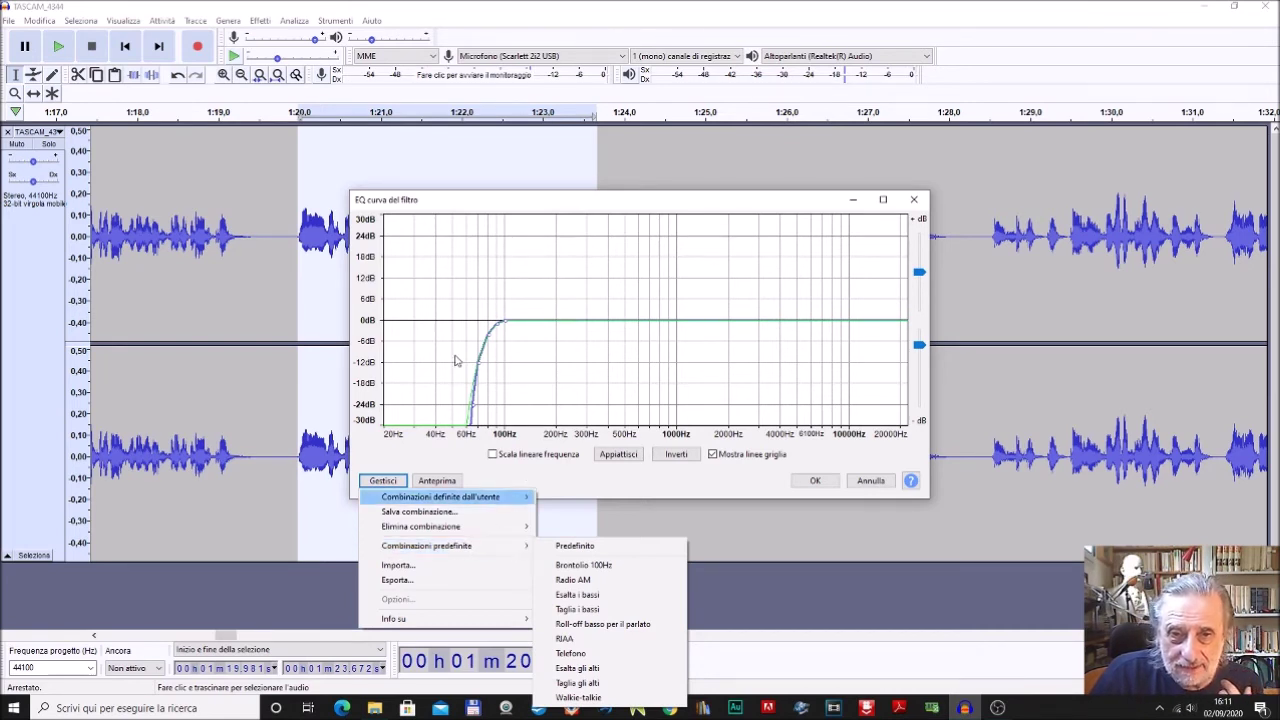
{"action": "mouse_move", "coordinate": [500, 498]}
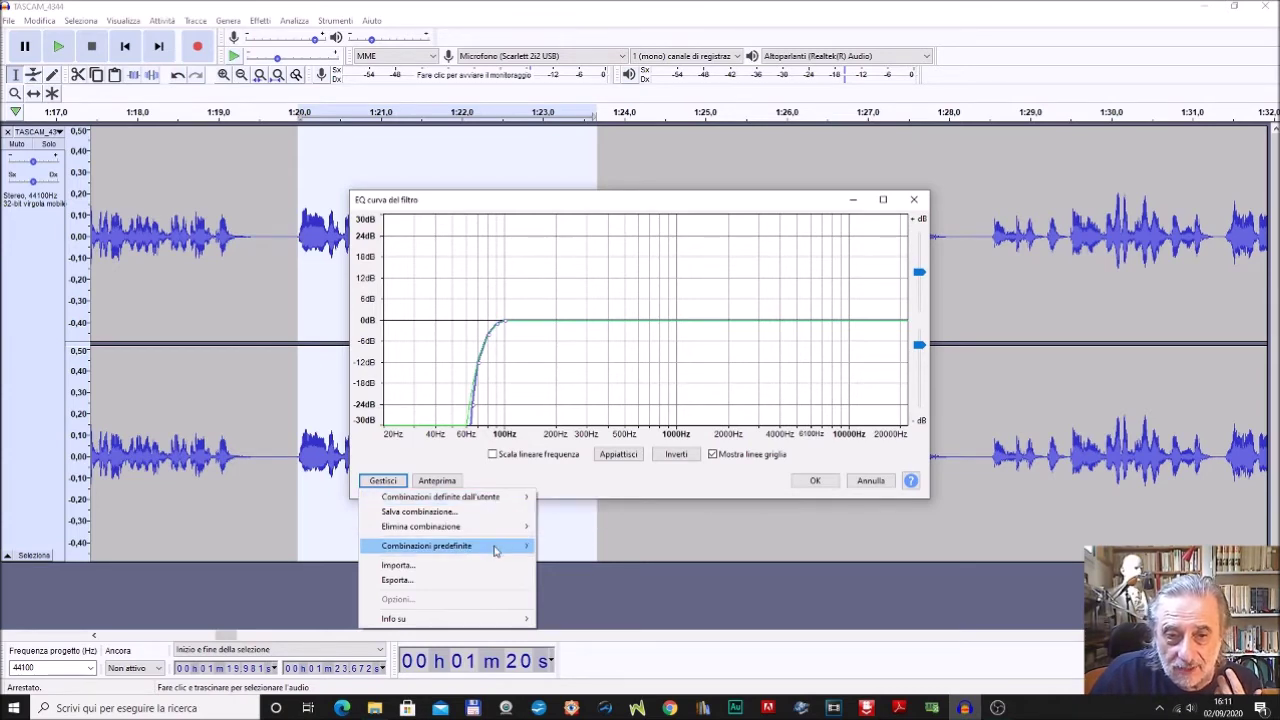
{"action": "left_click", "coordinate": [817, 482]}
{"action": "left_click", "coordinate": [817, 482]}
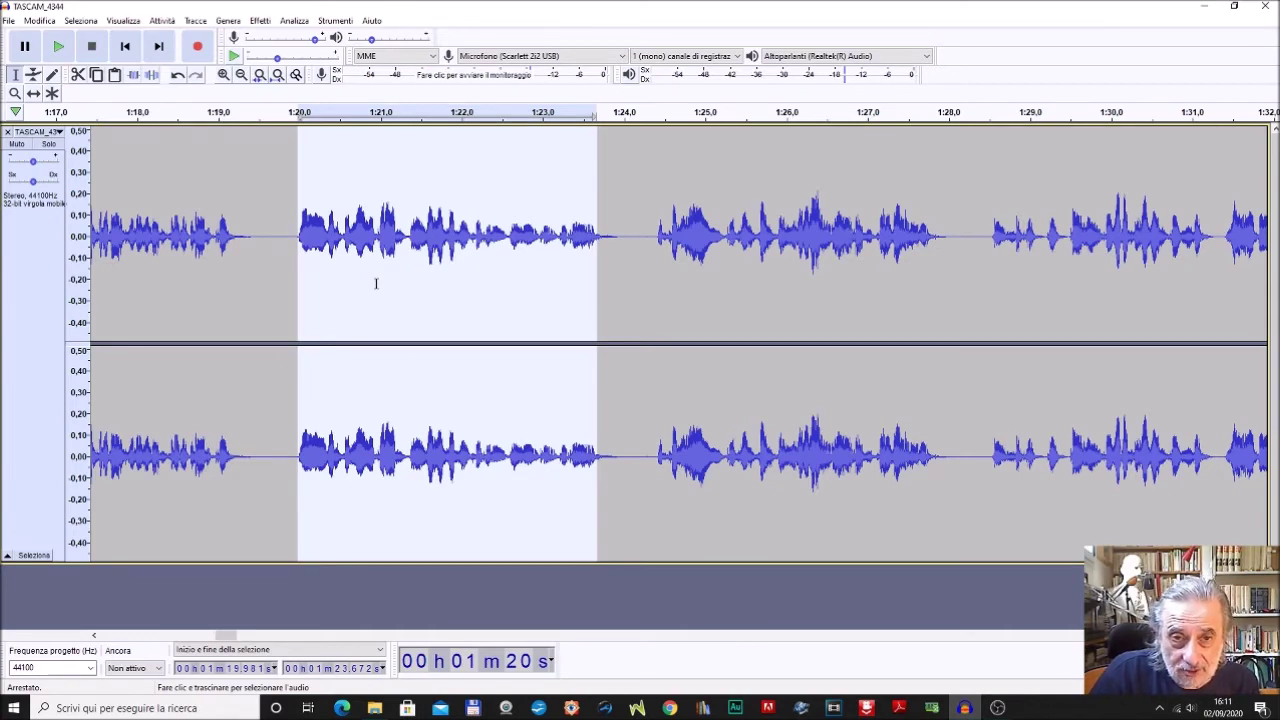
Apply a Filter Curve EQ that rises from 4000 Hz to about 4 dB near 9000 Hz, then play the phrase
{"action": "left_click", "coordinate": [261, 20]}
{"action": "left_click", "coordinate": [321, 239]}
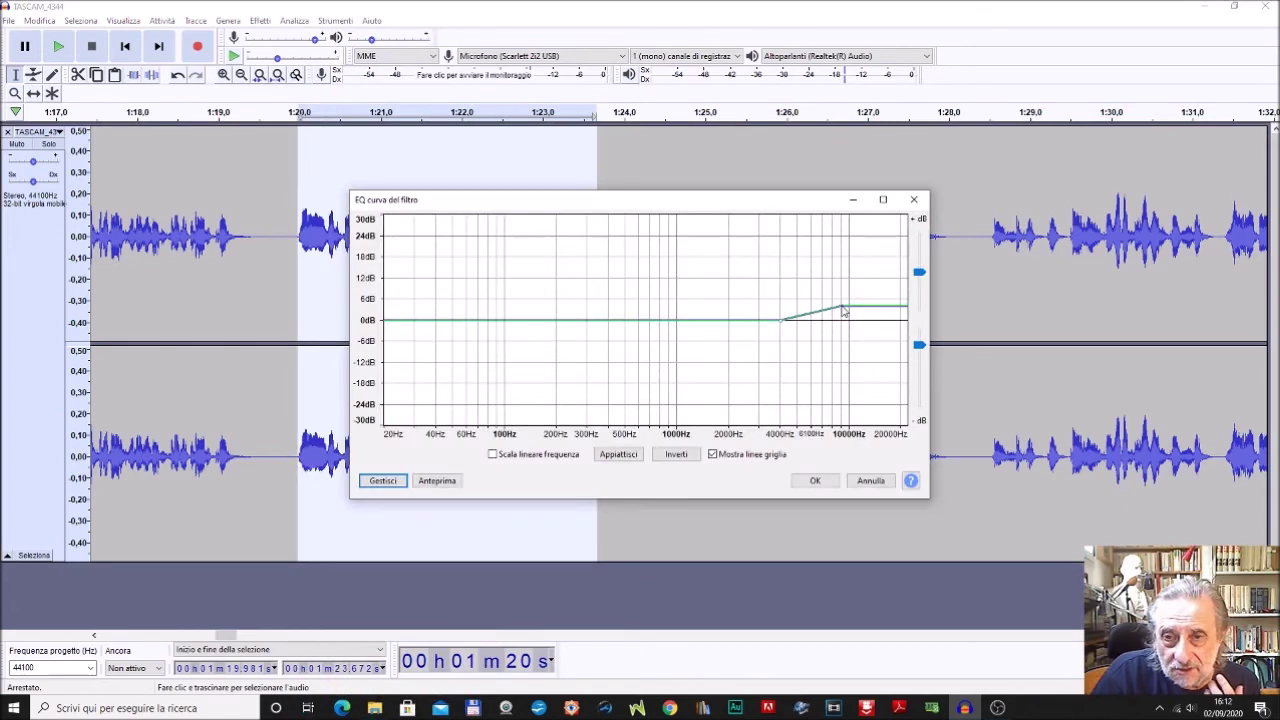
{"action": "left_click", "coordinate": [815, 481]}
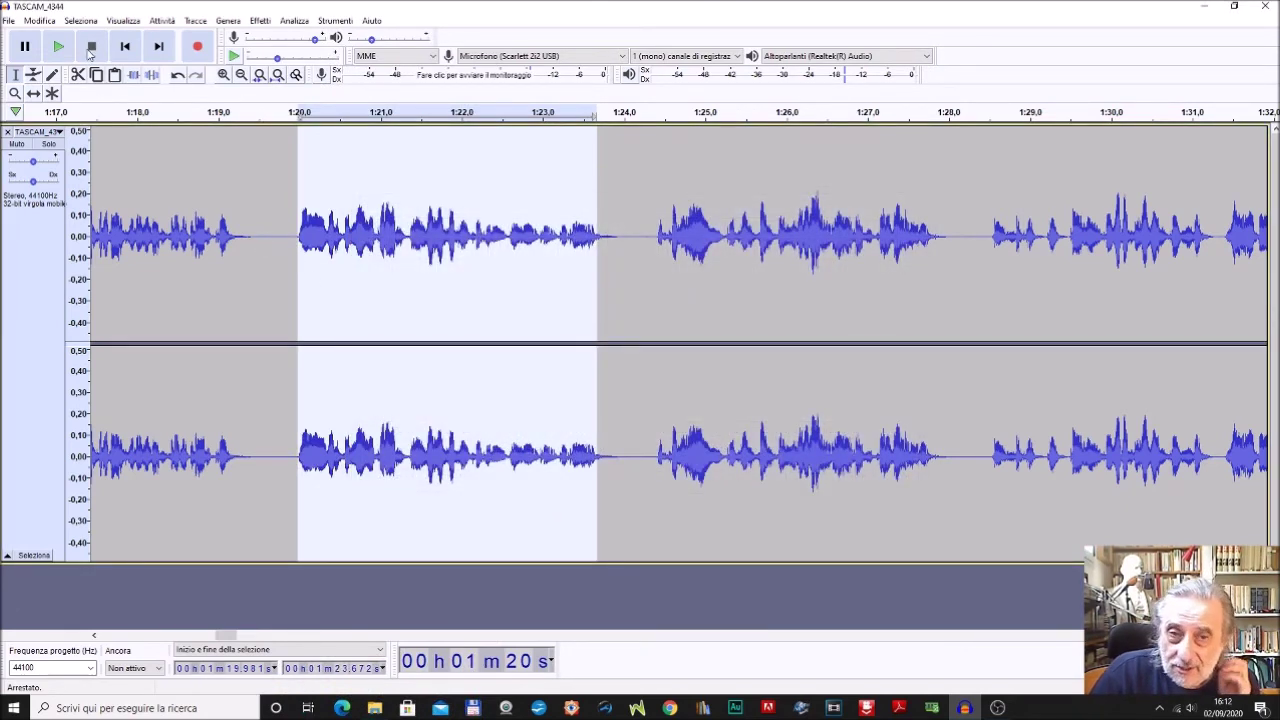
{"action": "left_click", "coordinate": [57, 48]}
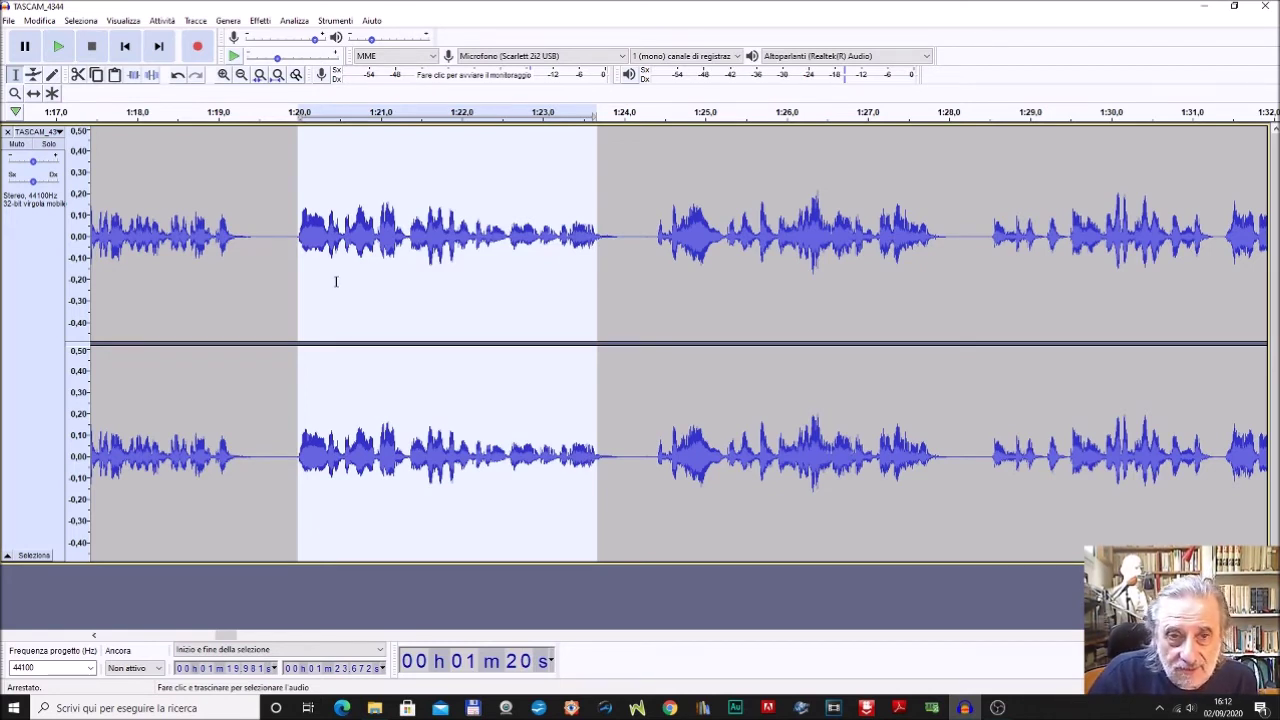
Silence the pauses between phrases just before 1:20, around 1:24 and around 1:28
{"action": "left_click", "coordinate": [651, 251]}
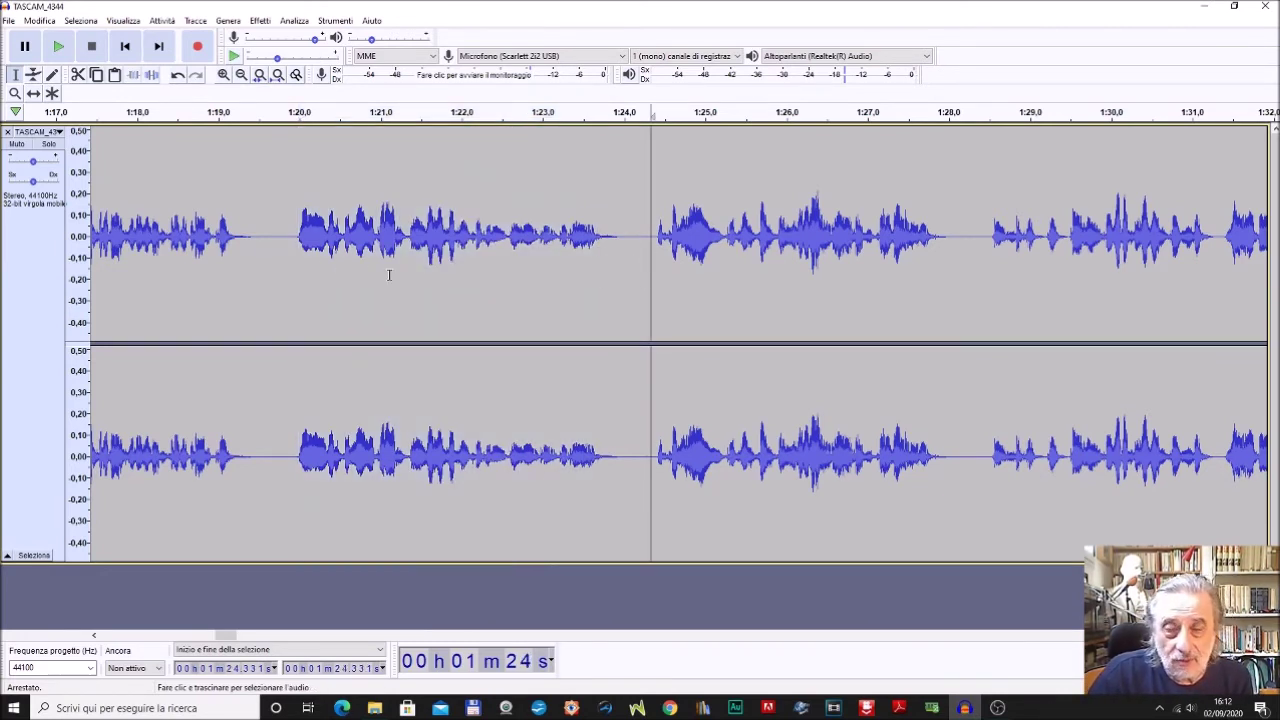
{"action": "left_click", "coordinate": [294, 251]}
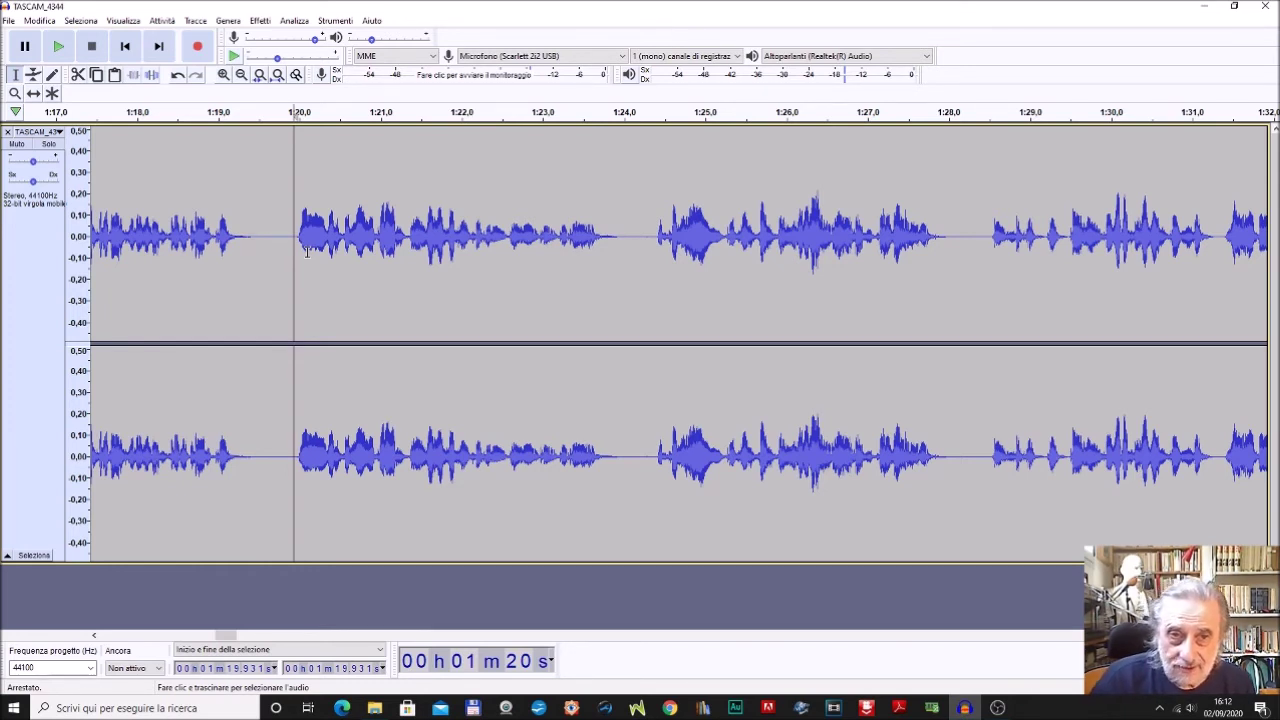
{"action": "left_click_drag", "start_coordinate": [296, 238], "coordinate": [232, 289]}
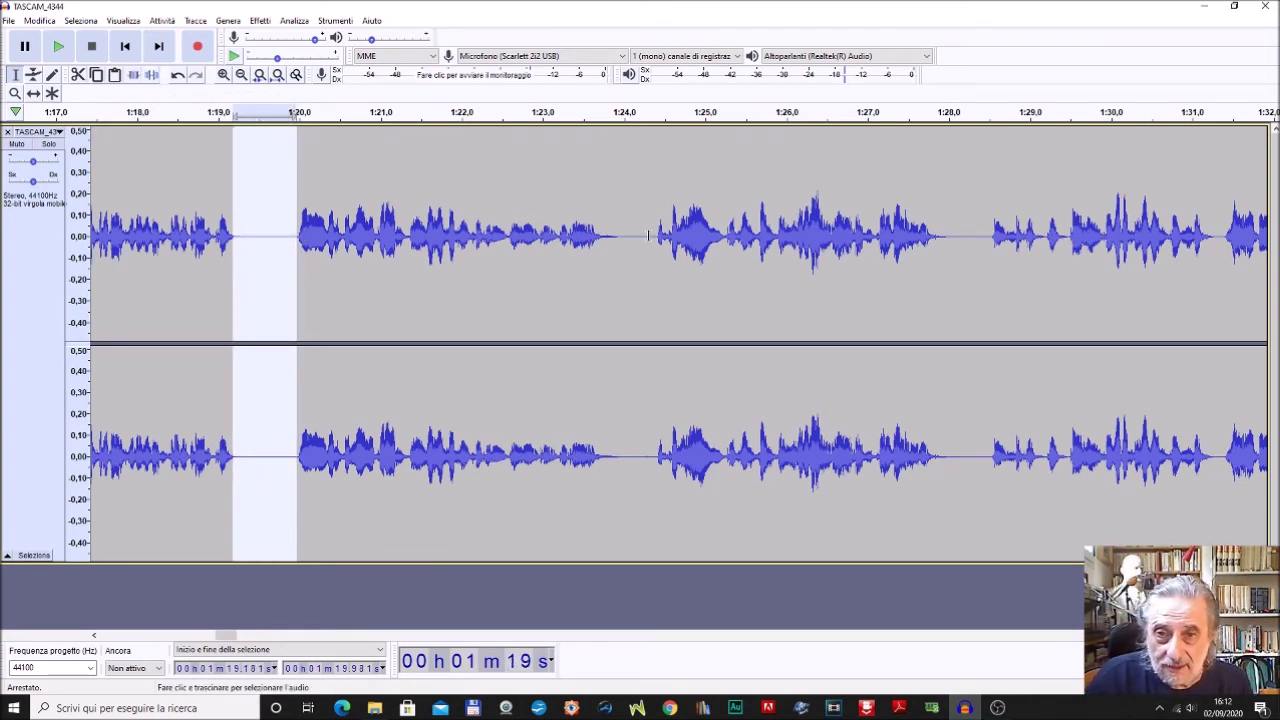
{"action": "left_click_drag", "start_coordinate": [656, 240], "coordinate": [596, 240]}
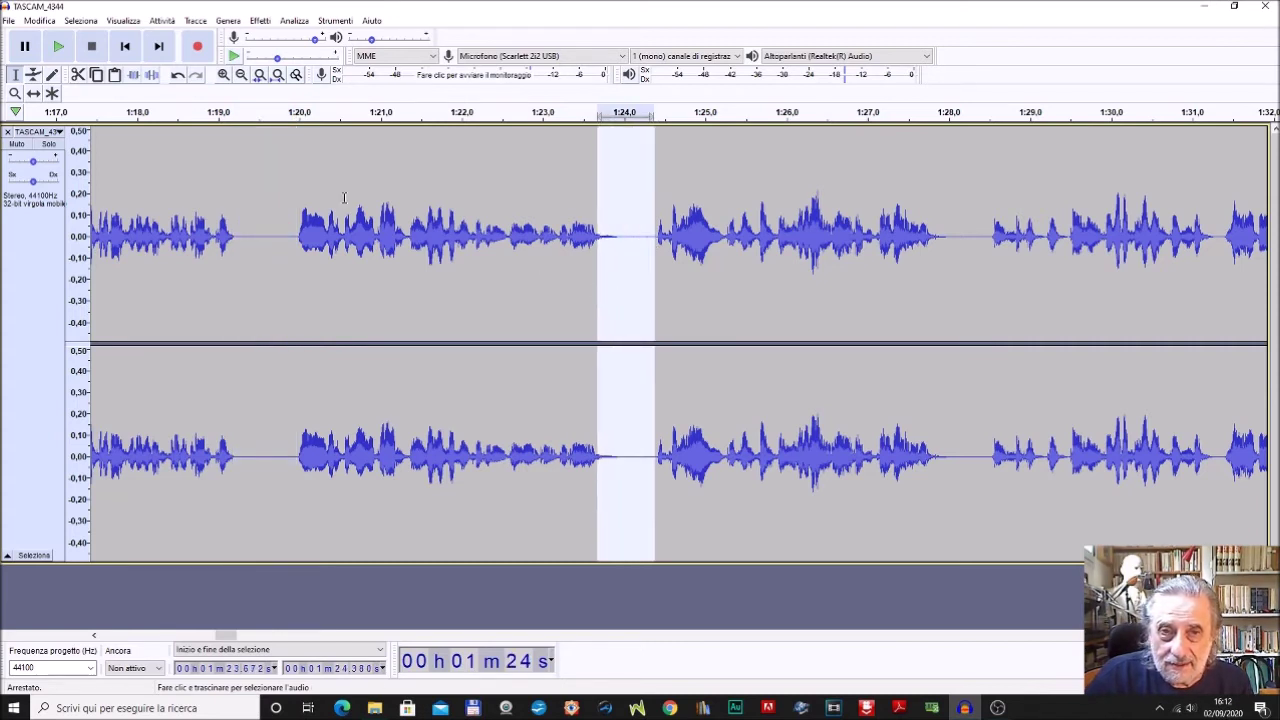
{"action": "left_click", "coordinate": [991, 244]}
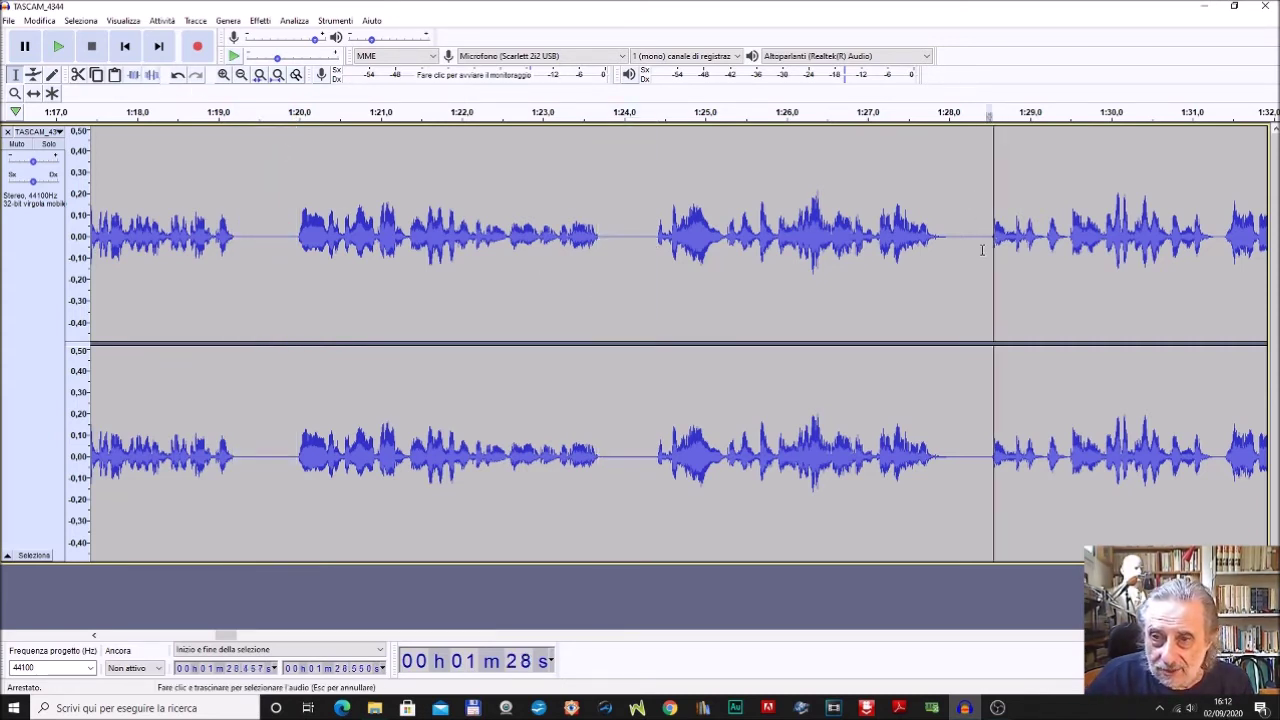
{"action": "left_click_drag", "start_coordinate": [990, 244], "coordinate": [929, 285]}
{"action": "left_click", "coordinate": [150, 77]}
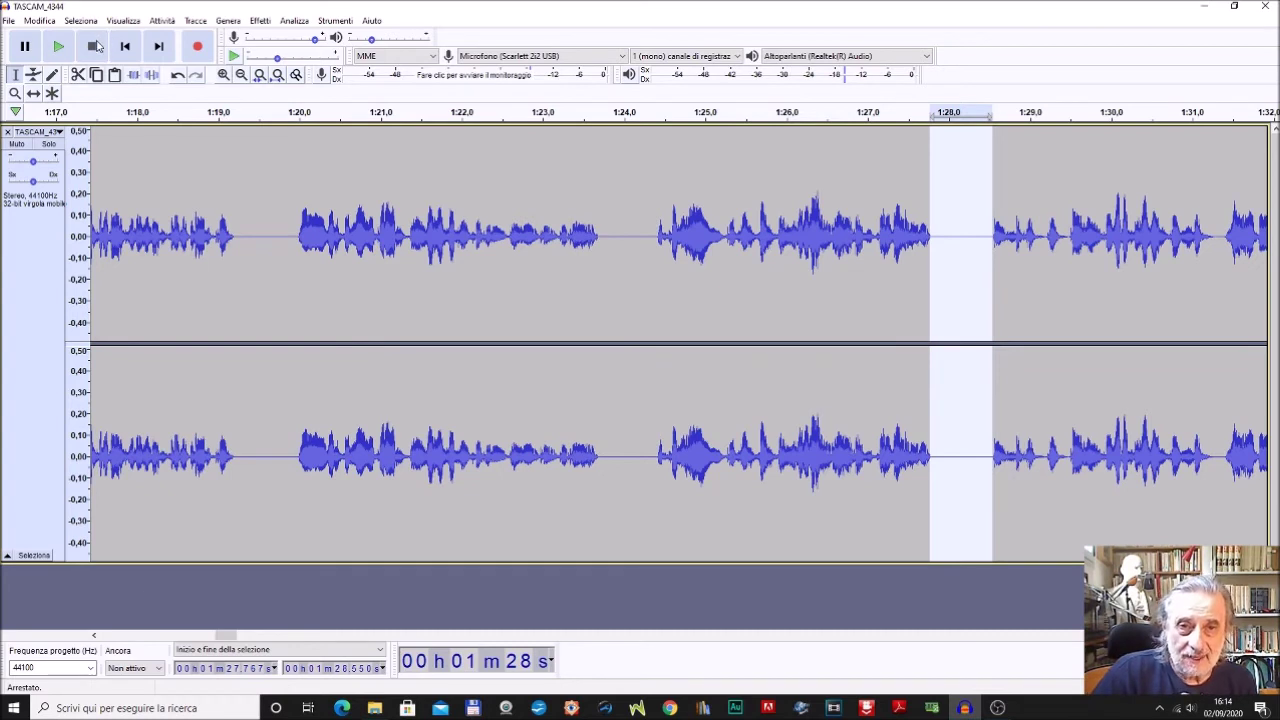
Start an MP3 export into the AUDACITY folder with the file name TRE
{"action": "left_click", "coordinate": [6, 21]}
{"action": "mouse_move", "coordinate": [40, 119]}
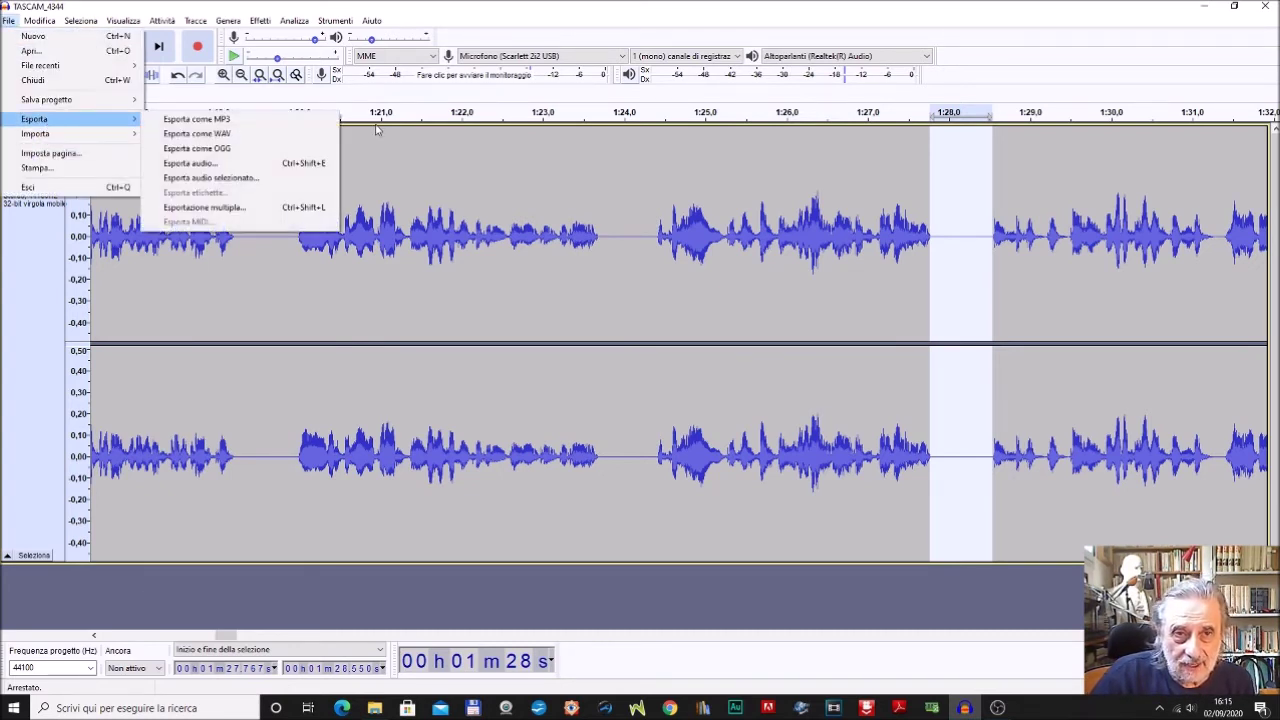
{"action": "left_click", "coordinate": [280, 124]}
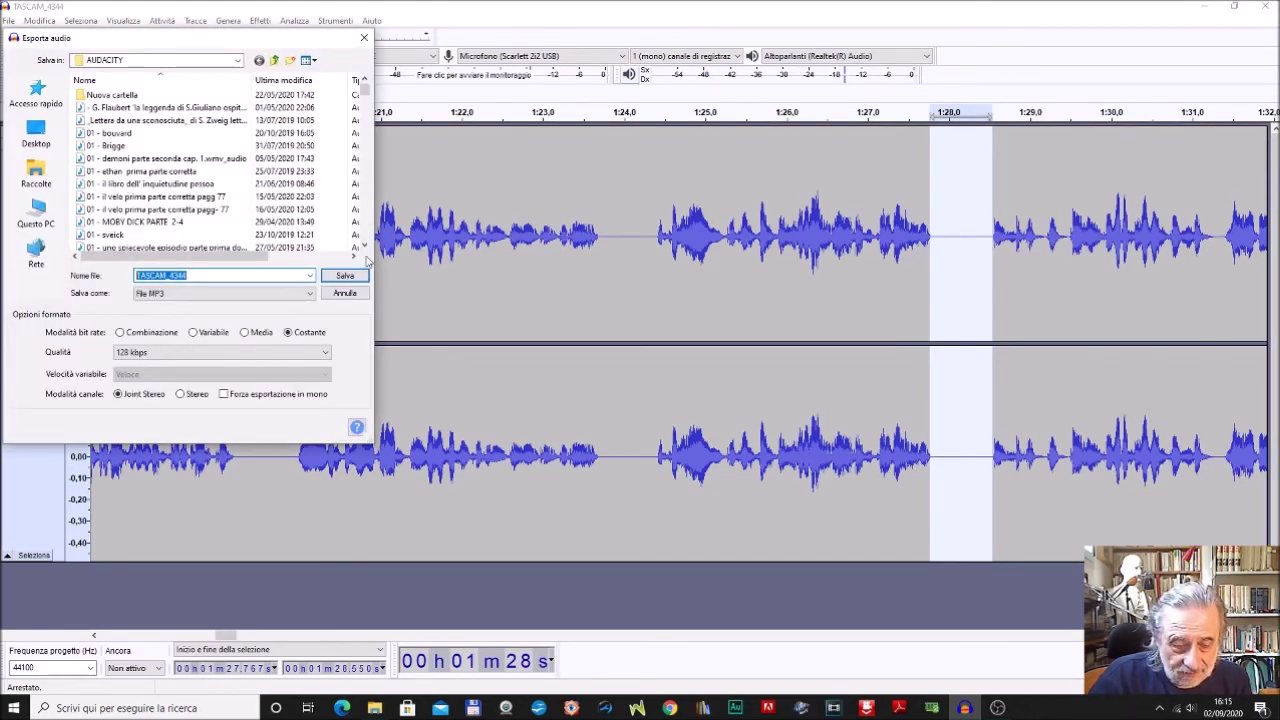
{"action": "type", "text": "TRE"}
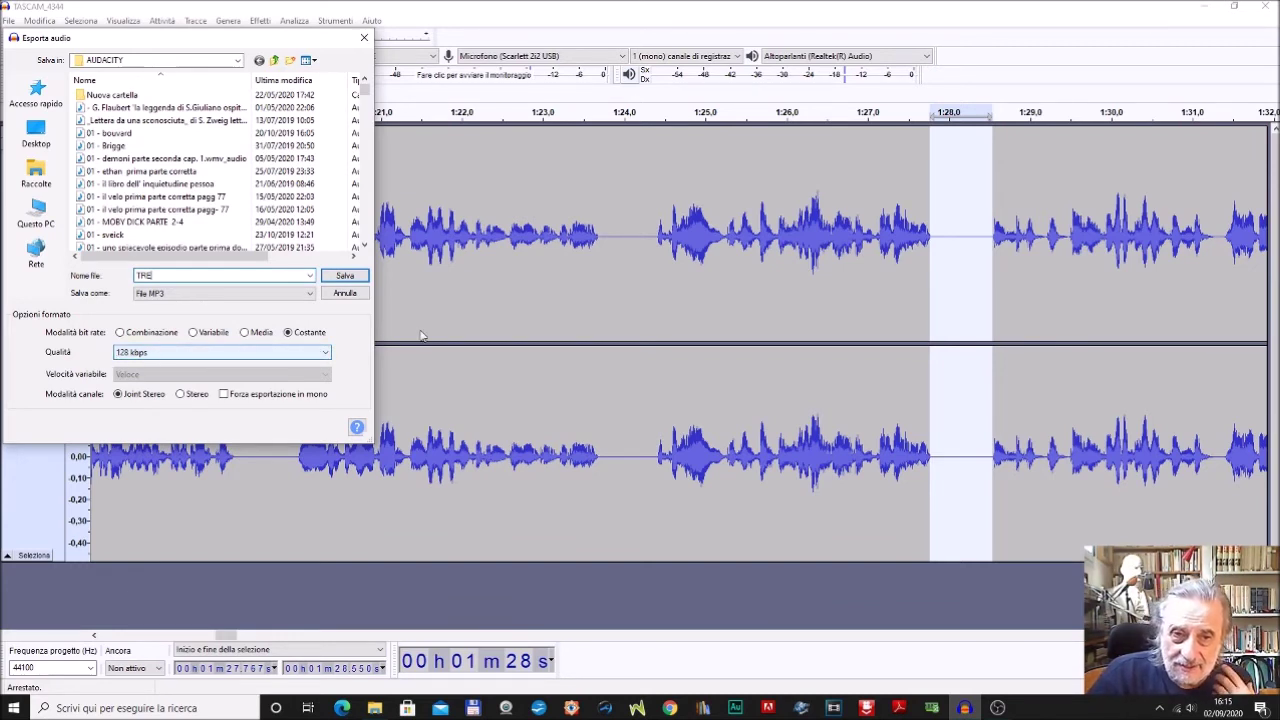
Try 320 kbps for the constant bit rate, set it back to 128 kbps and save the MP3
{"action": "left_click", "coordinate": [328, 353]}
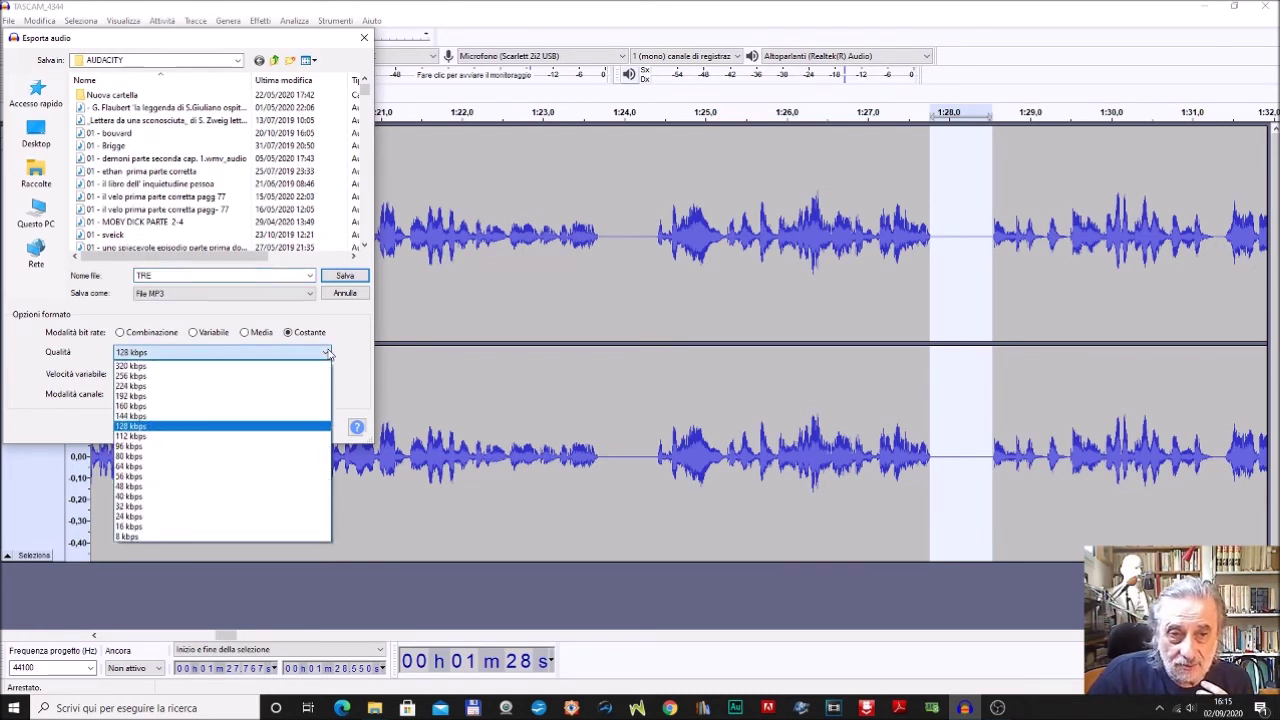
{"action": "left_click", "coordinate": [166, 358]}
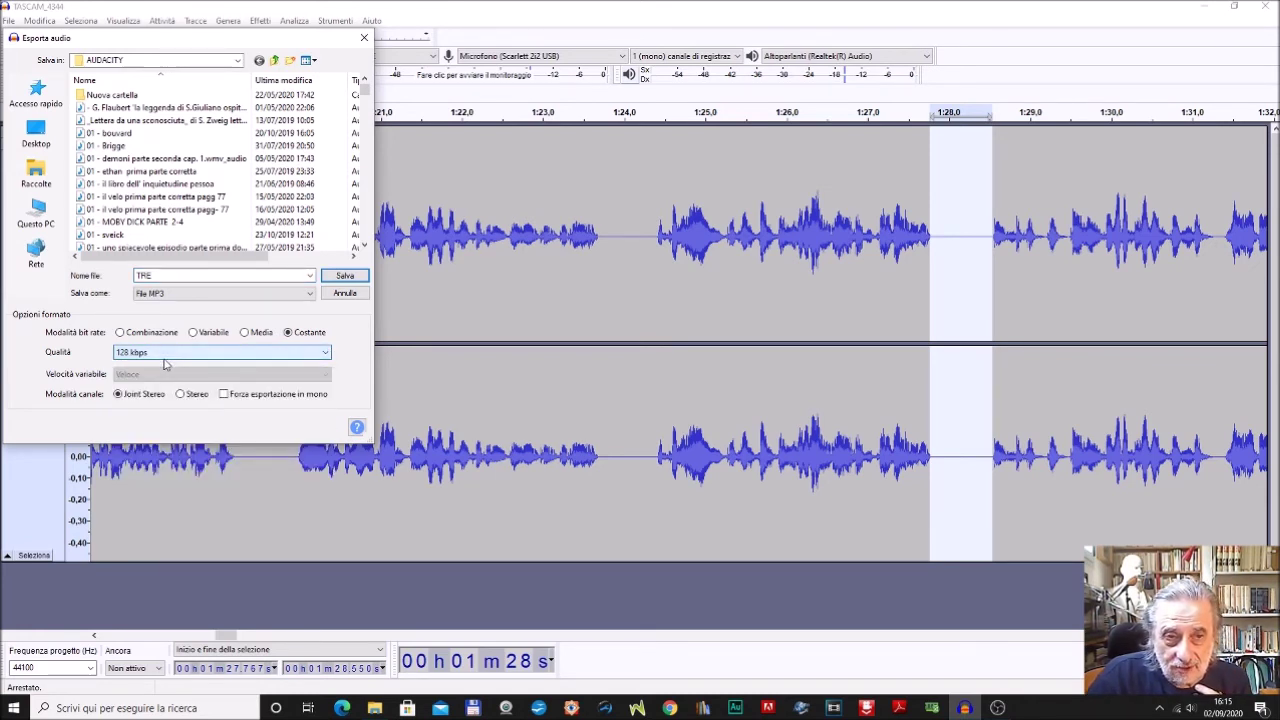
{"action": "left_click", "coordinate": [325, 358]}
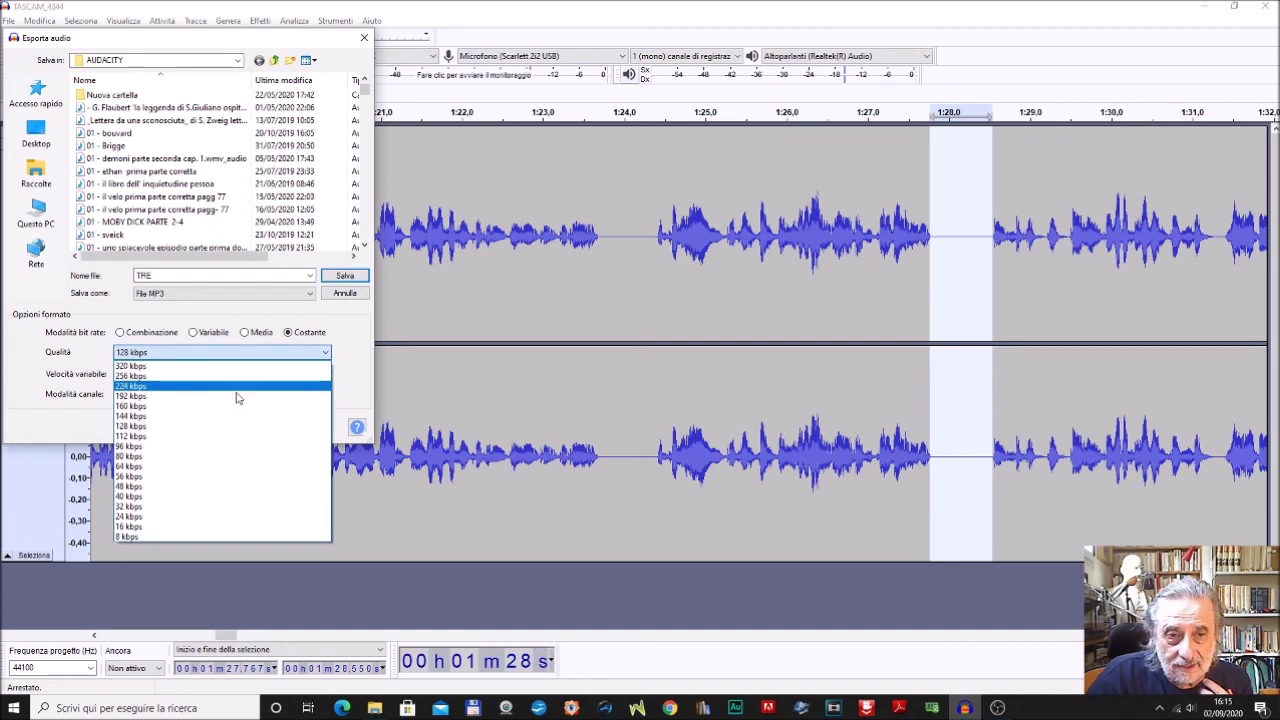
{"action": "left_click", "coordinate": [172, 366]}
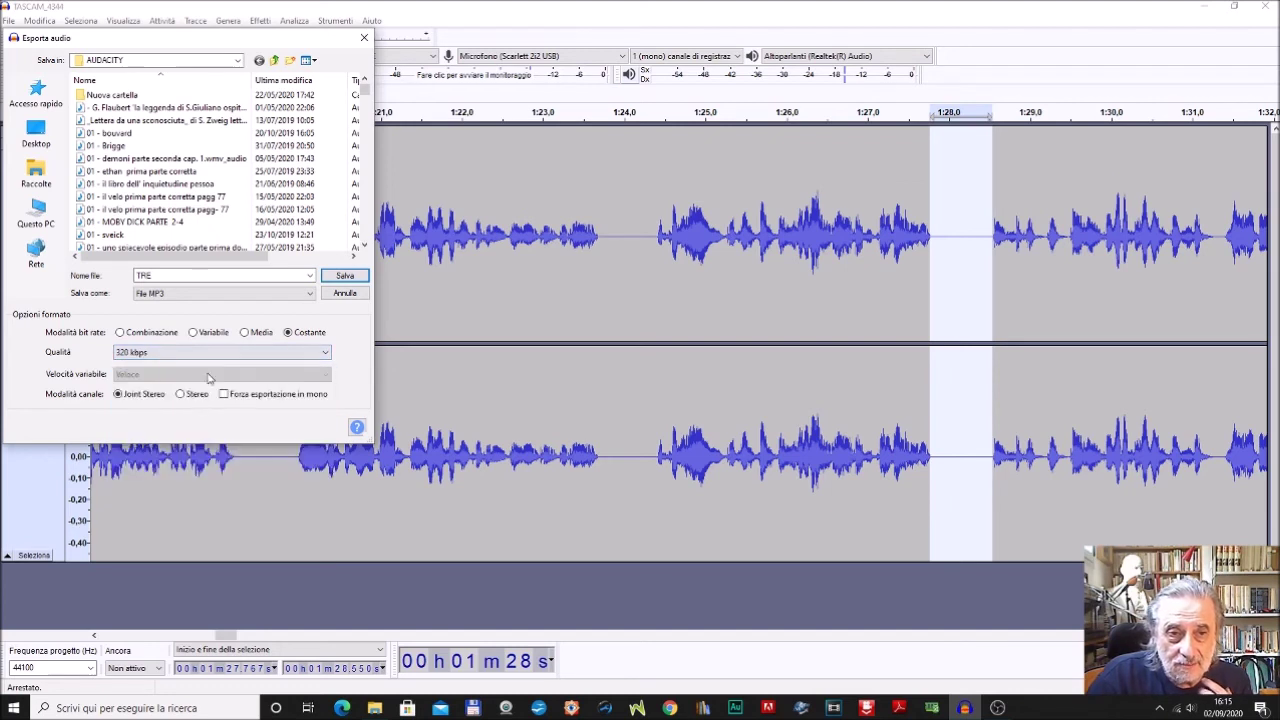
{"action": "left_click", "coordinate": [325, 355]}
{"action": "left_click", "coordinate": [234, 427]}
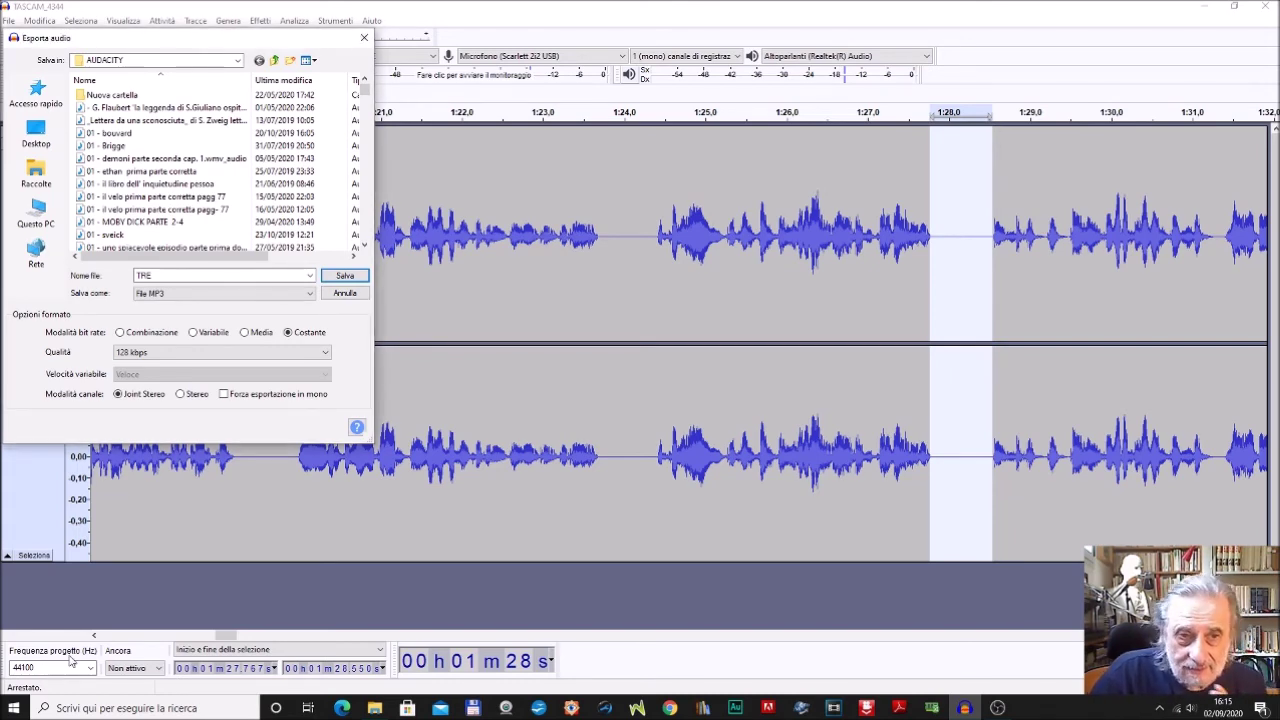
{"action": "left_click", "coordinate": [345, 276]}
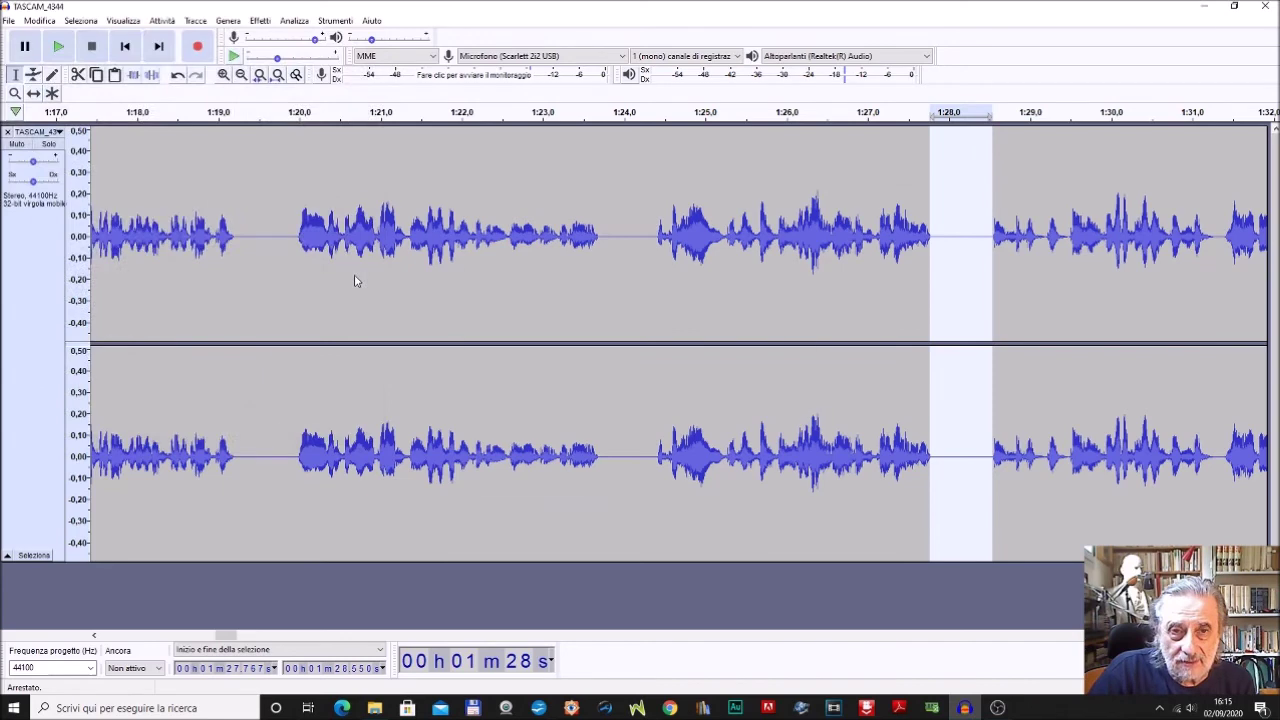
{"action": "left_click", "coordinate": [701, 465]}
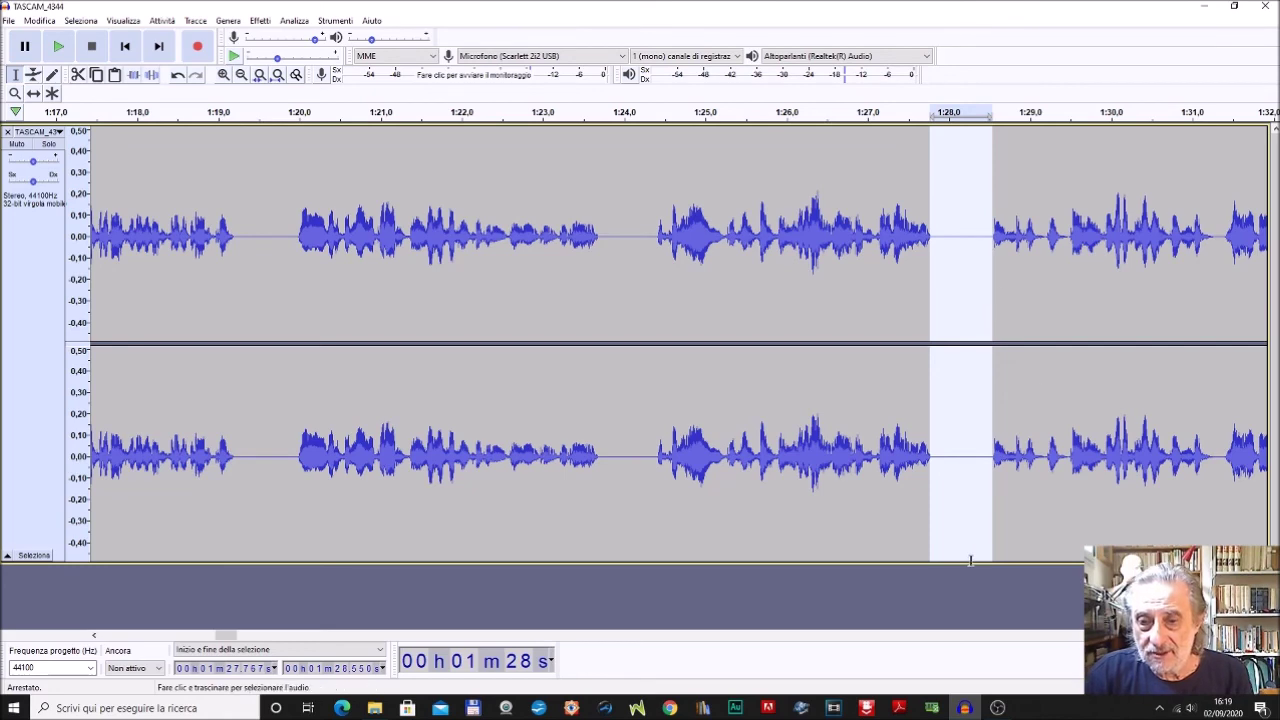
Examine the frequency spectrum of the phrase from about 1:20.0 to 1:23.3, then close the analysis
{"action": "left_click_drag", "start_coordinate": [943, 557], "coordinate": [944, 358]}
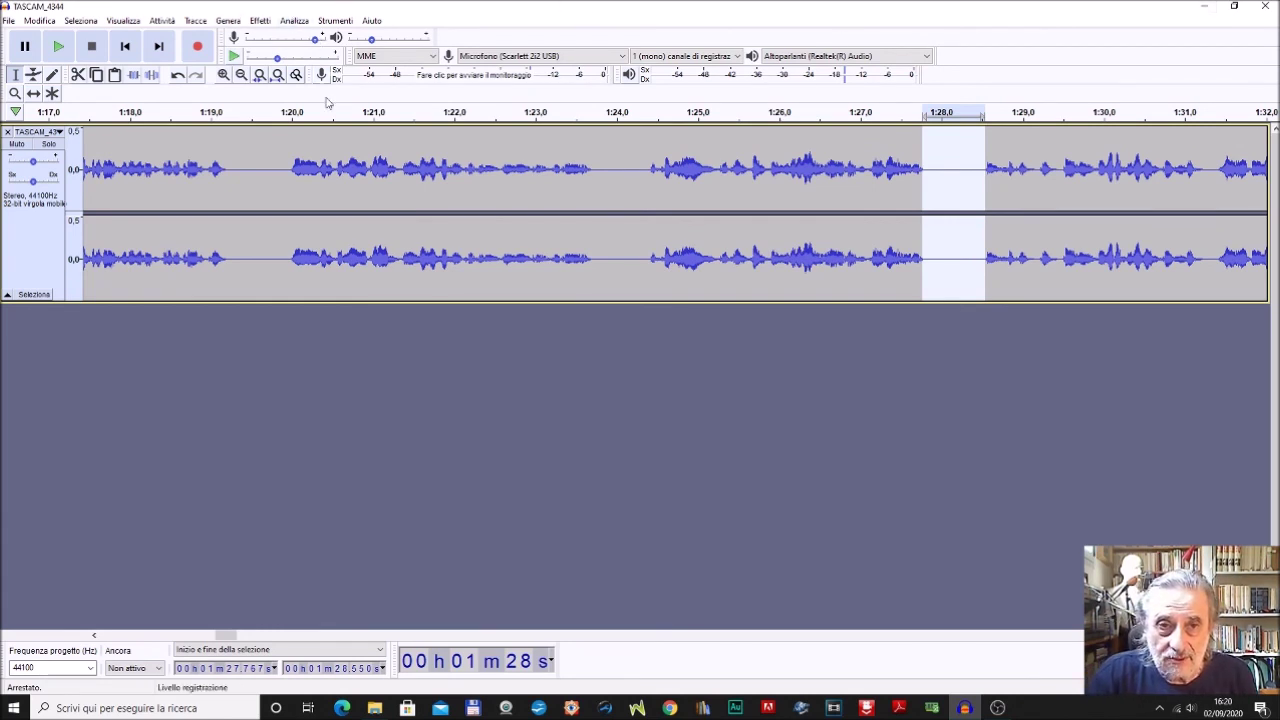
{"action": "left_click_drag", "start_coordinate": [292, 170], "coordinate": [556, 170]}
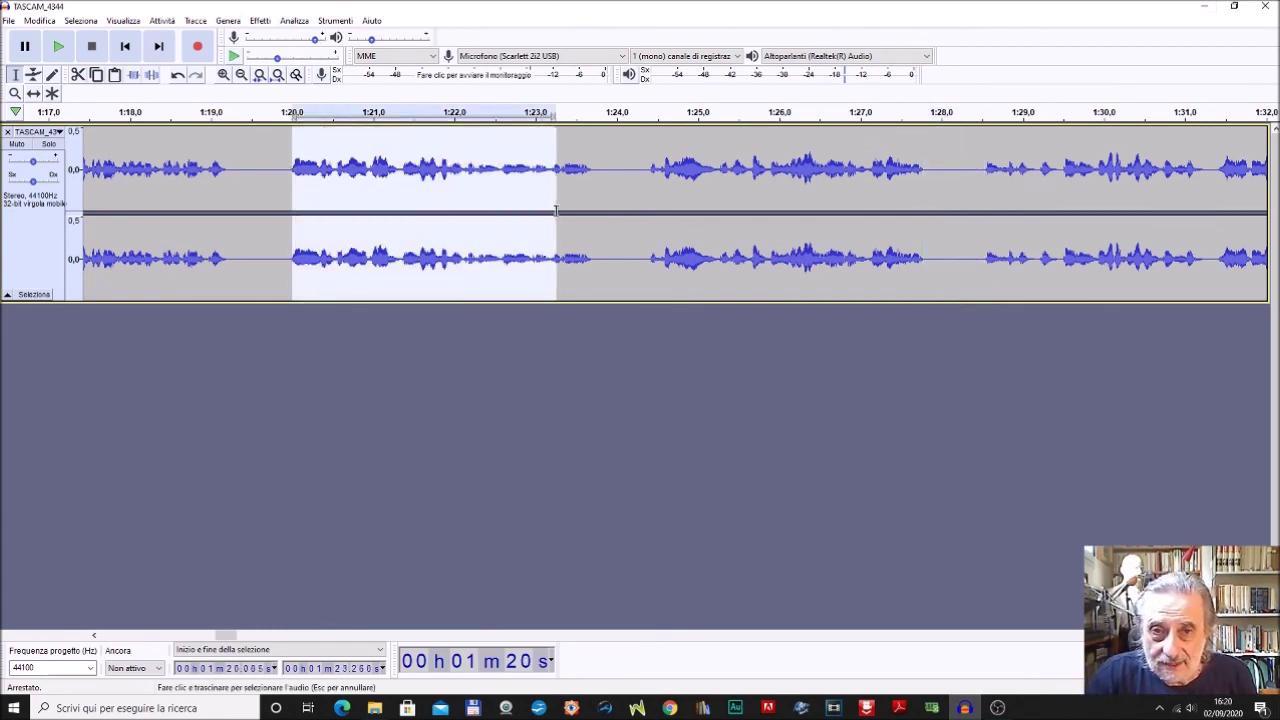
{"action": "left_click", "coordinate": [294, 20]}
{"action": "left_click", "coordinate": [340, 69]}
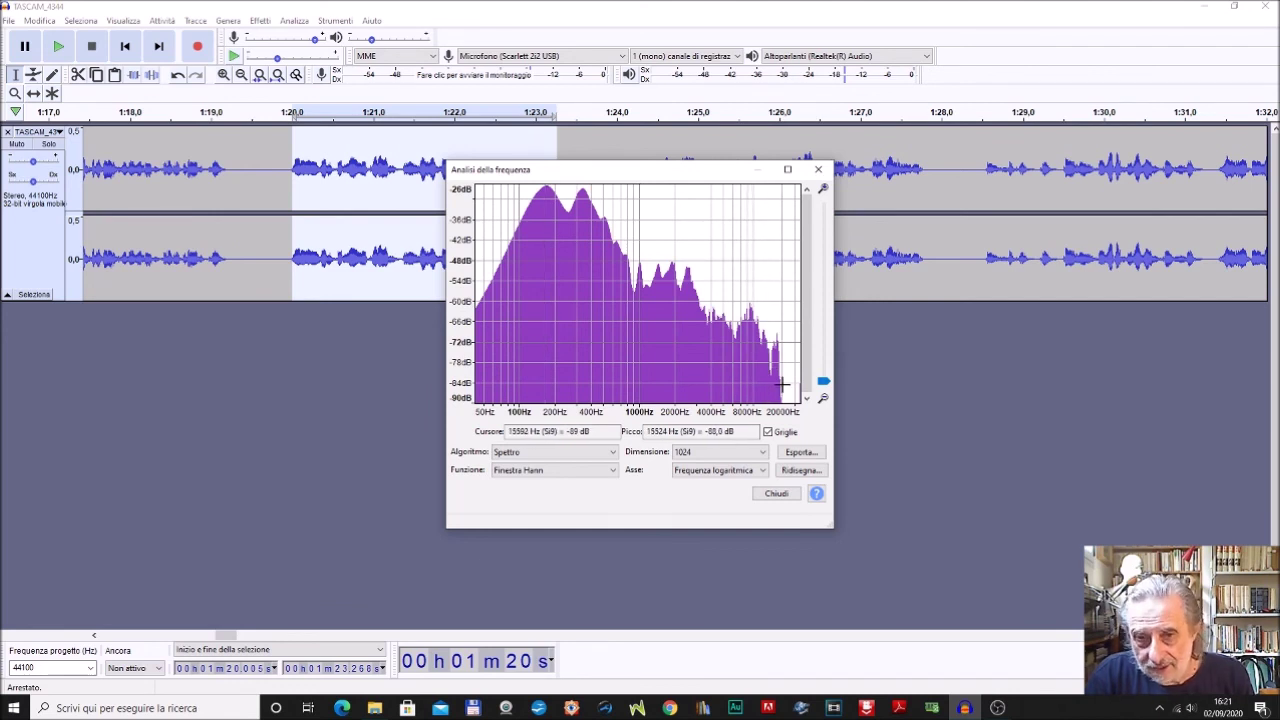
{"action": "left_click", "coordinate": [663, 400]}
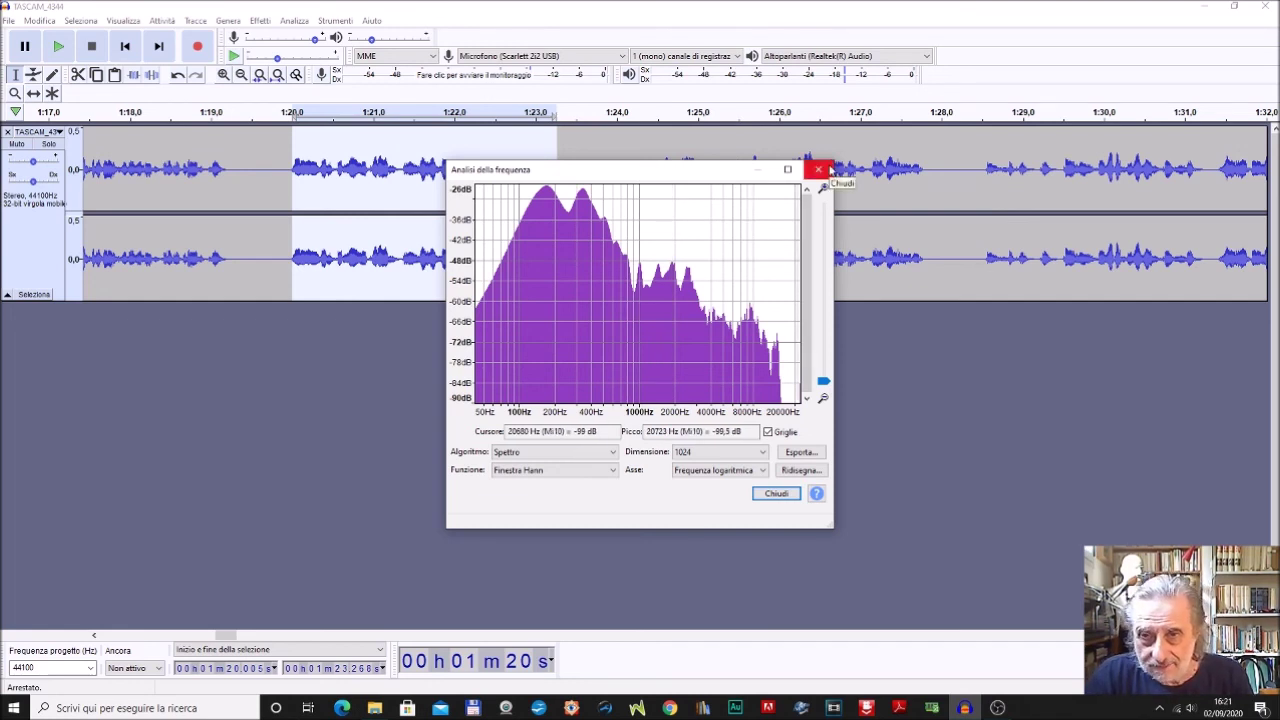
{"action": "left_click", "coordinate": [820, 170]}
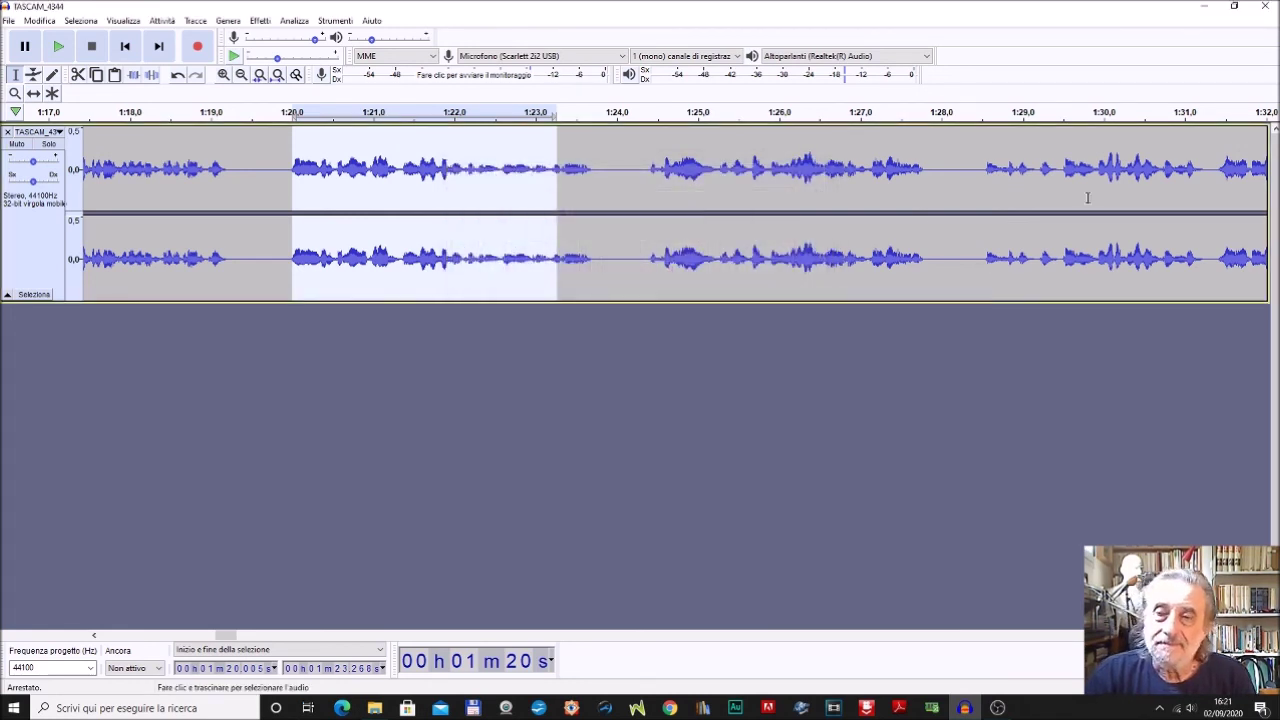